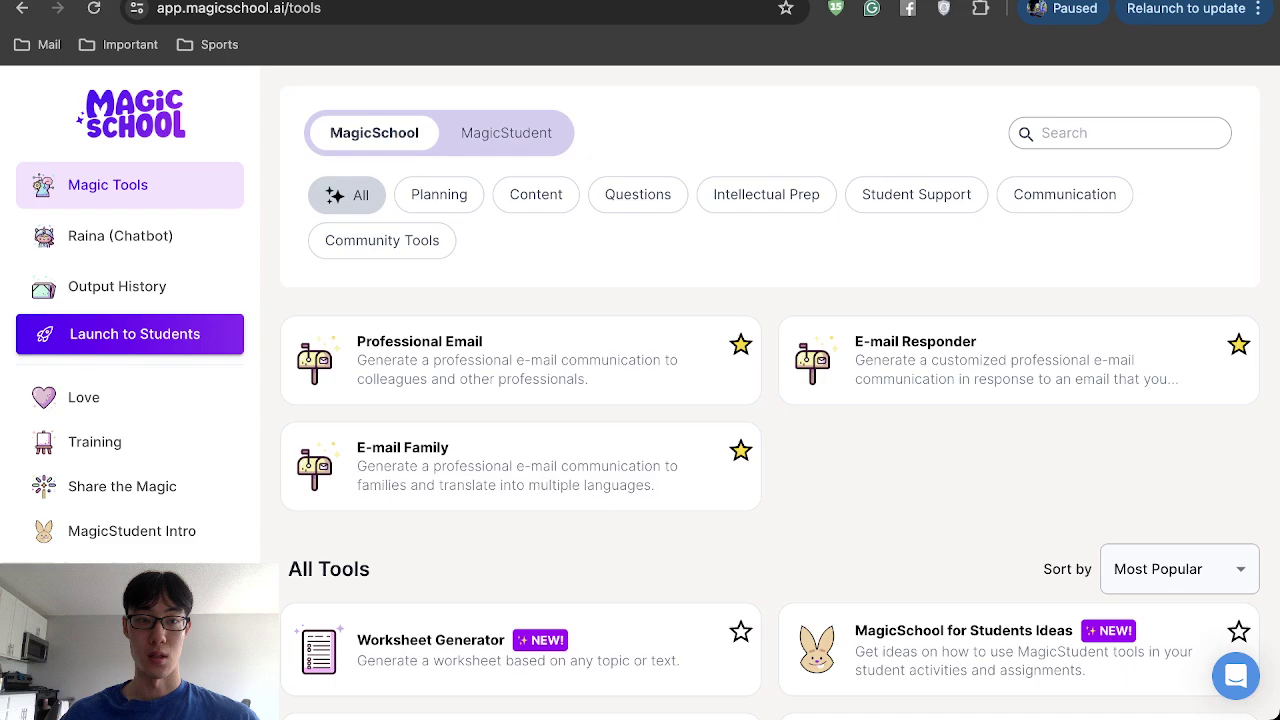
# Look through the Magic Tools list to examine the available teacher tools and their descriptions
pyautogui.scroll(1, 770, 500)
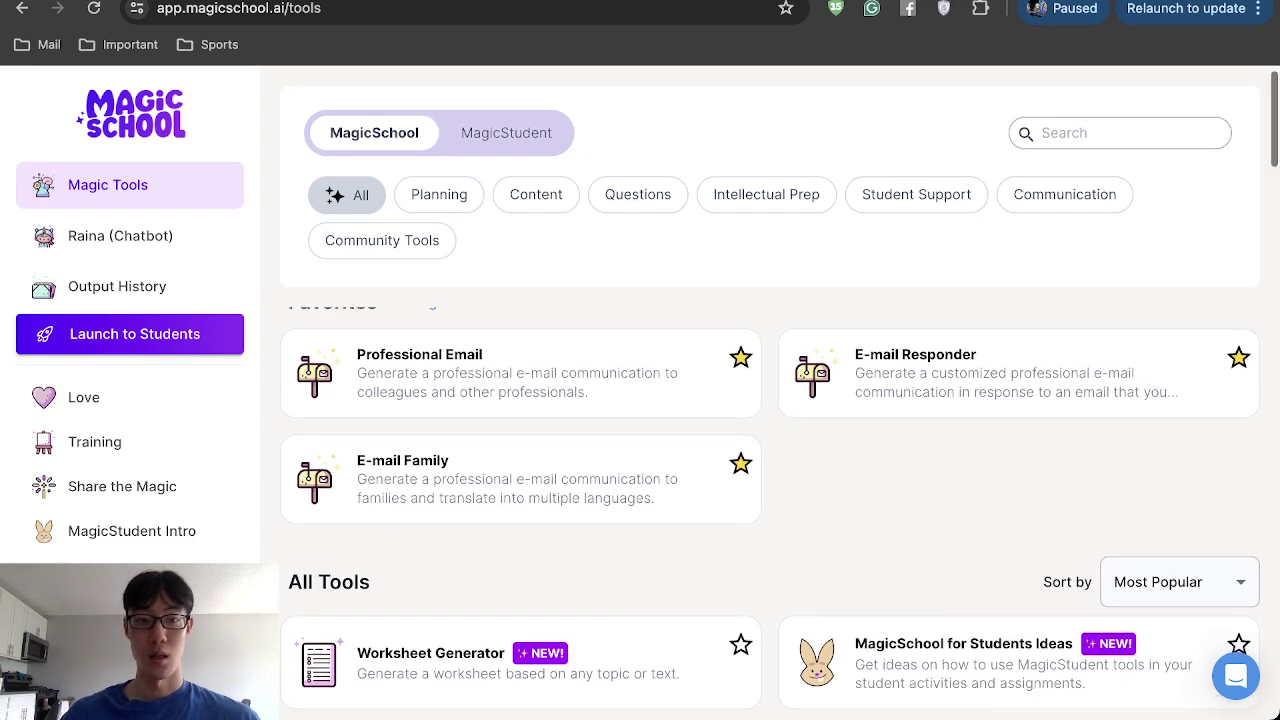
pyautogui.scroll(-2, 770, 500)
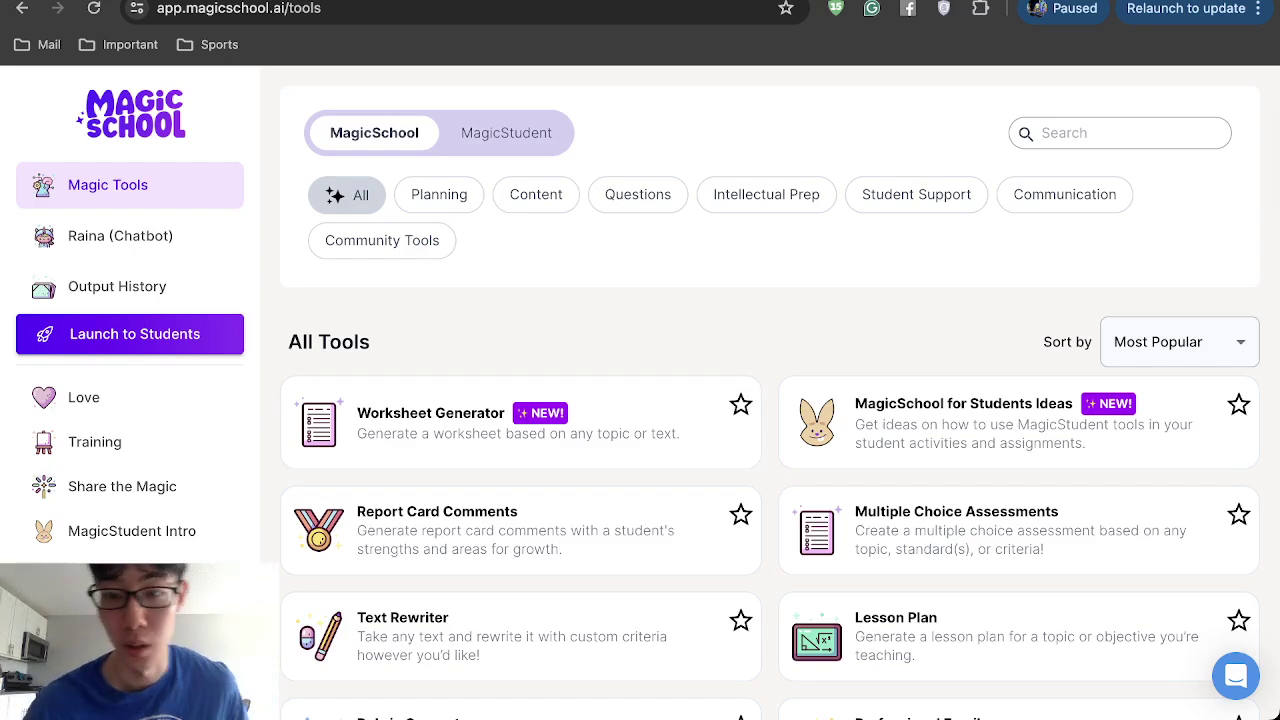
pyautogui.scroll(-1, 520, 480)
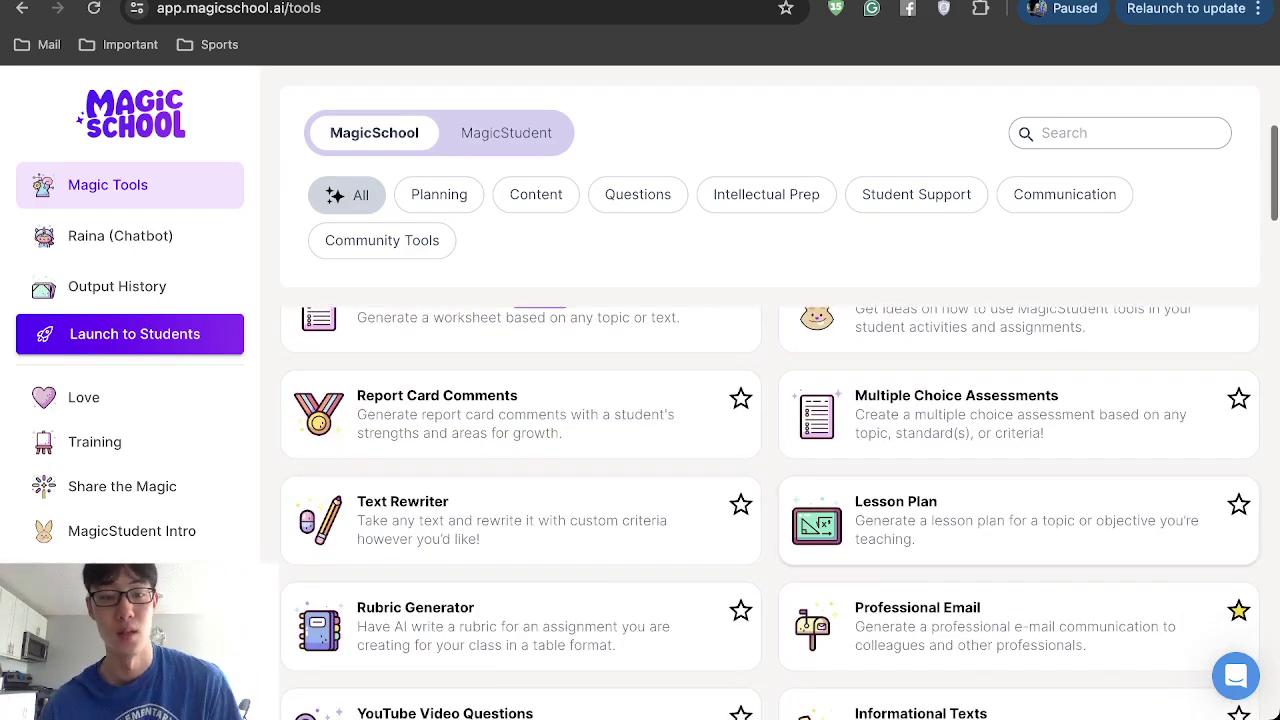
pyautogui.scroll(-2, 520, 480)
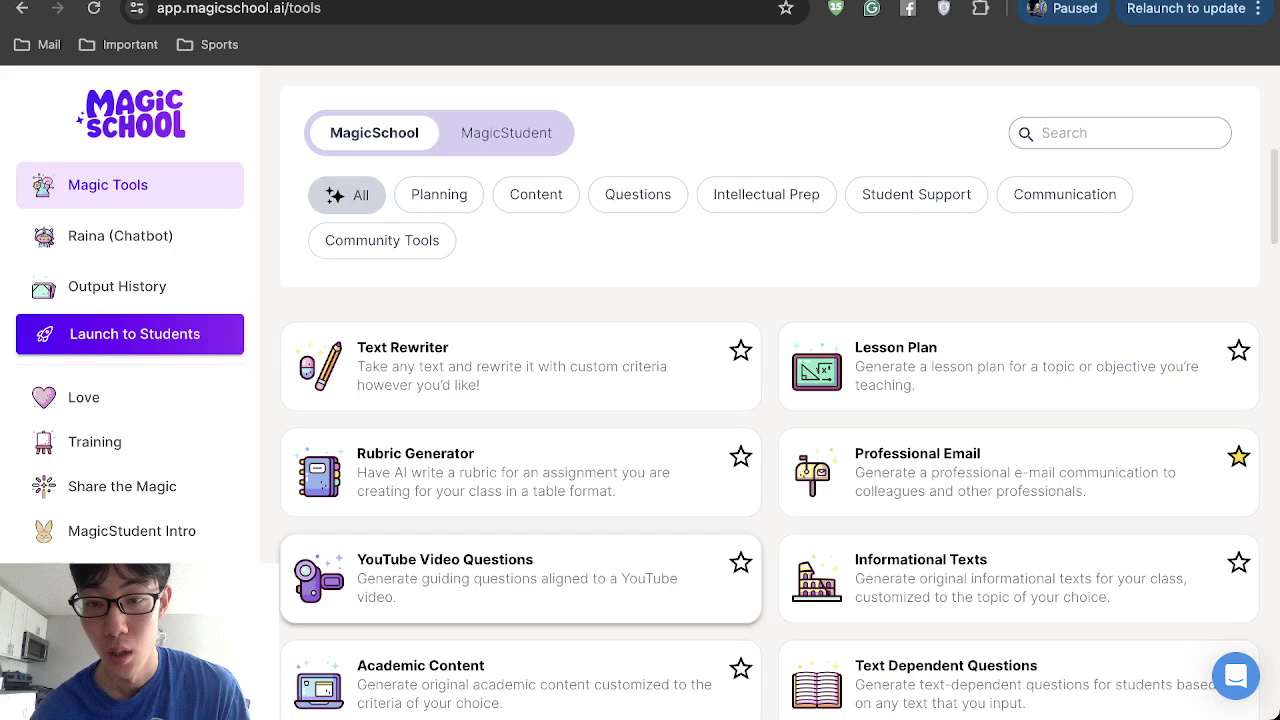
pyautogui.scroll(-2, 1000, 460)
pyautogui.scroll(-5, 1000, 460)
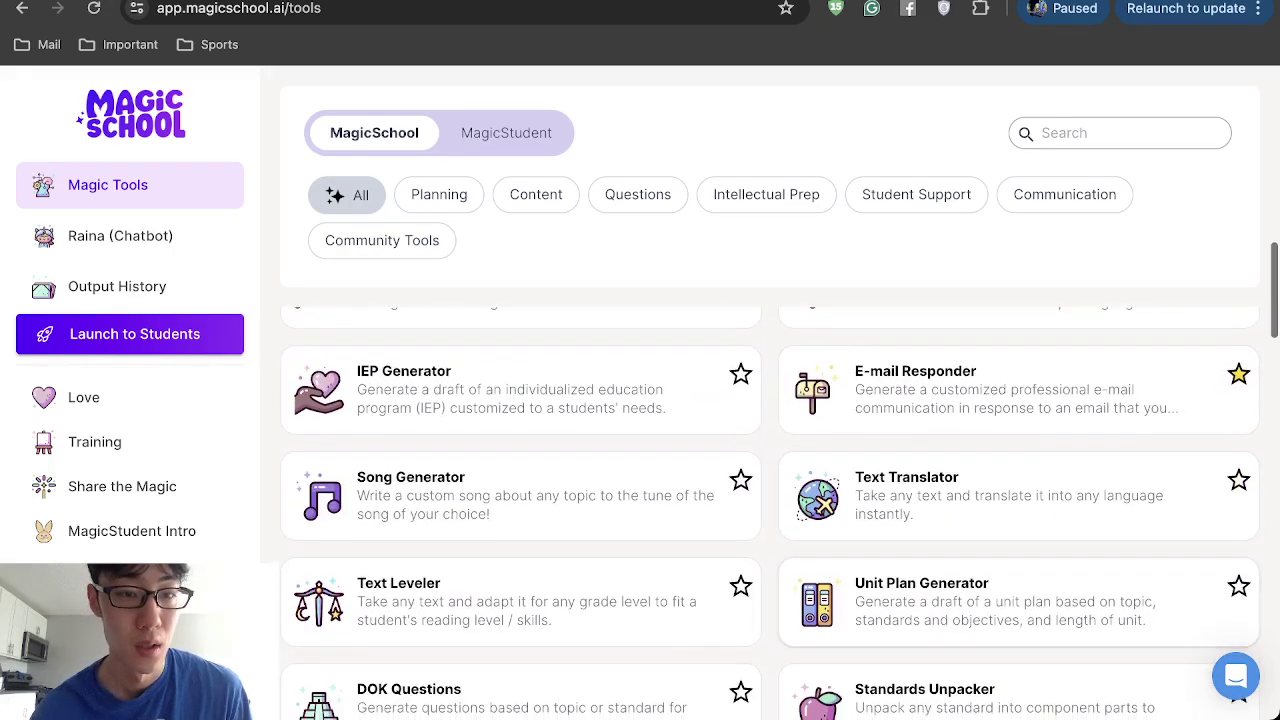
pyautogui.scroll(-2, 520, 400)
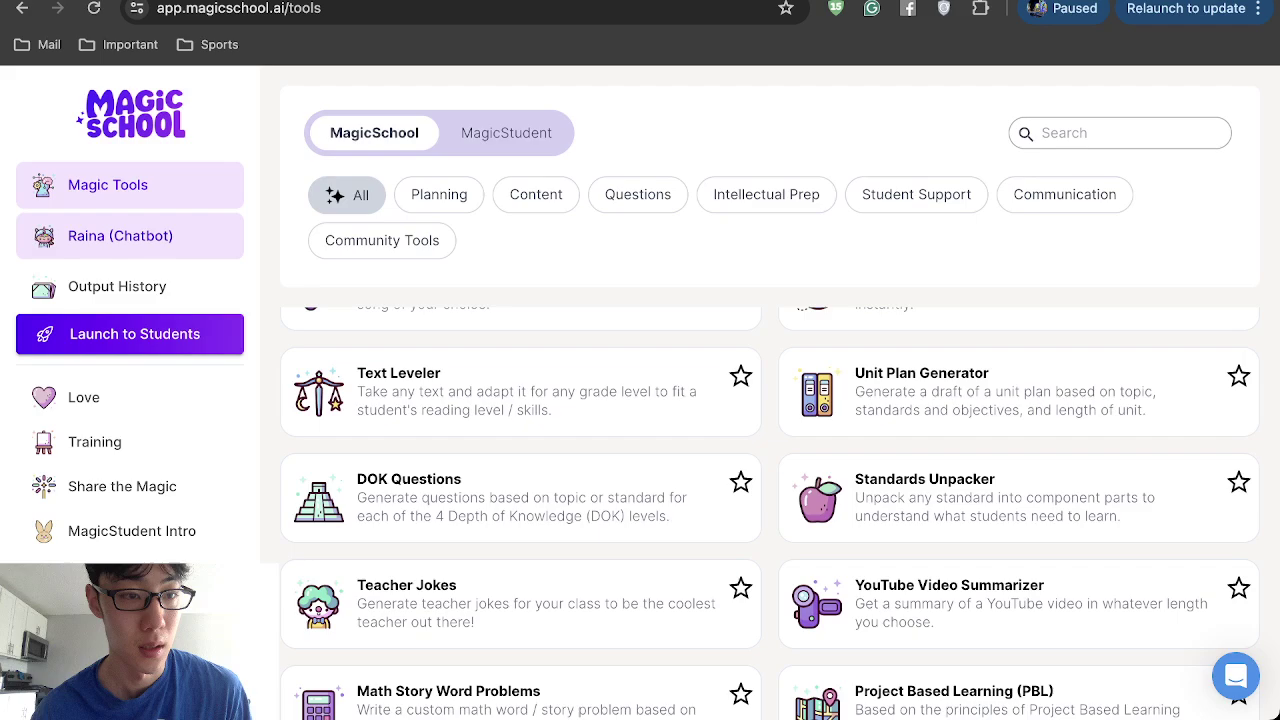
# Open the Raina chatbot and send the message "Make me a lesson plan on third grade science adaptation"
pyautogui.click(120, 235)
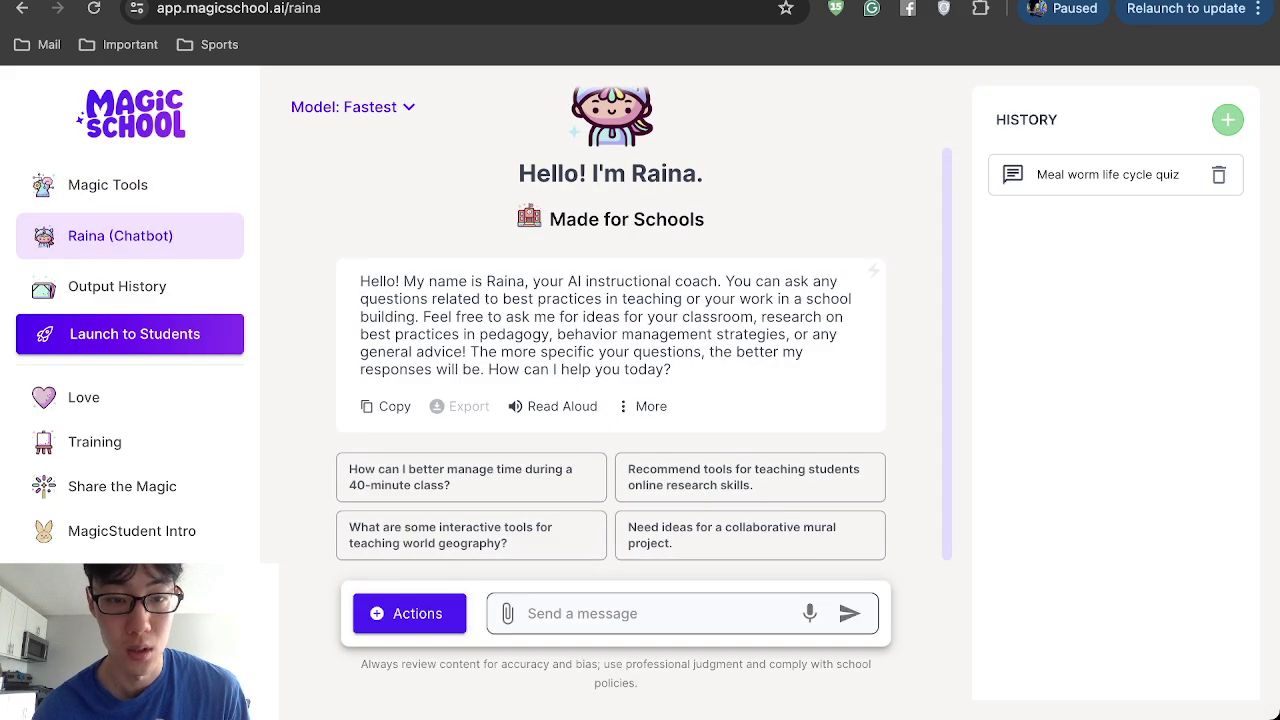
pyautogui.click(528, 613)
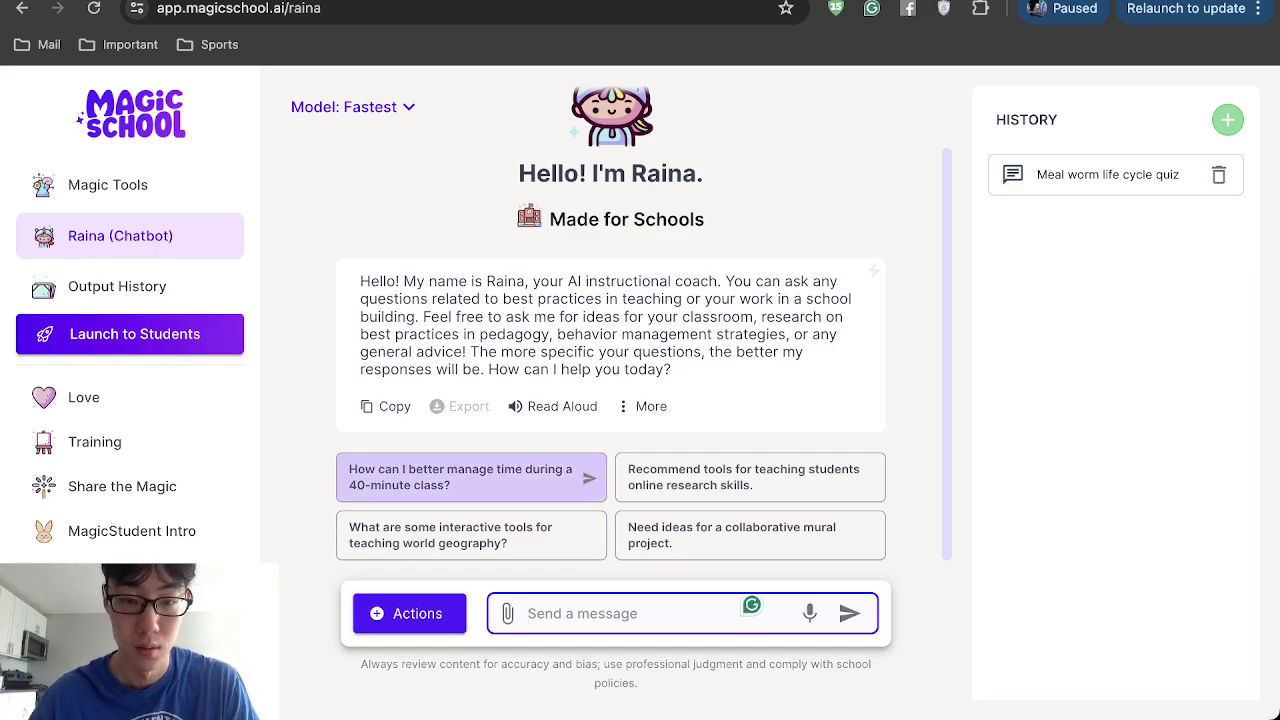
pyautogui.write('He')
pyautogui.press('BackSpace')
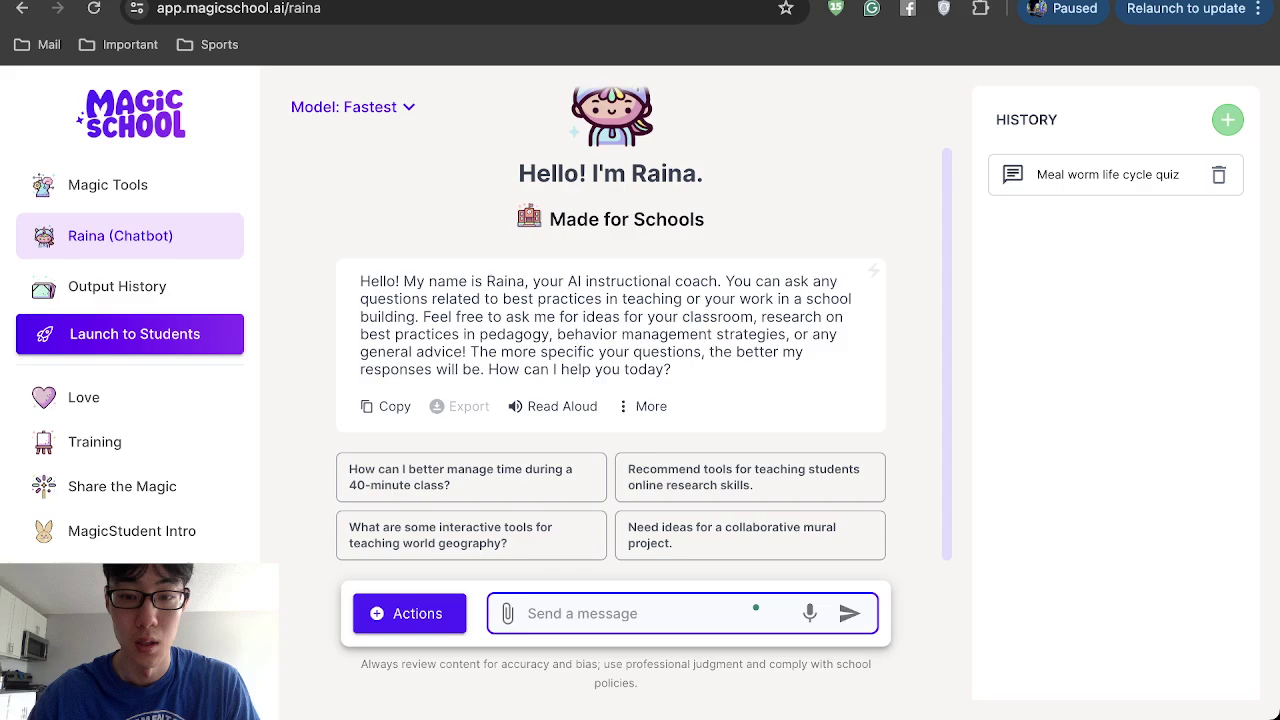
pyautogui.write('Make me a ')
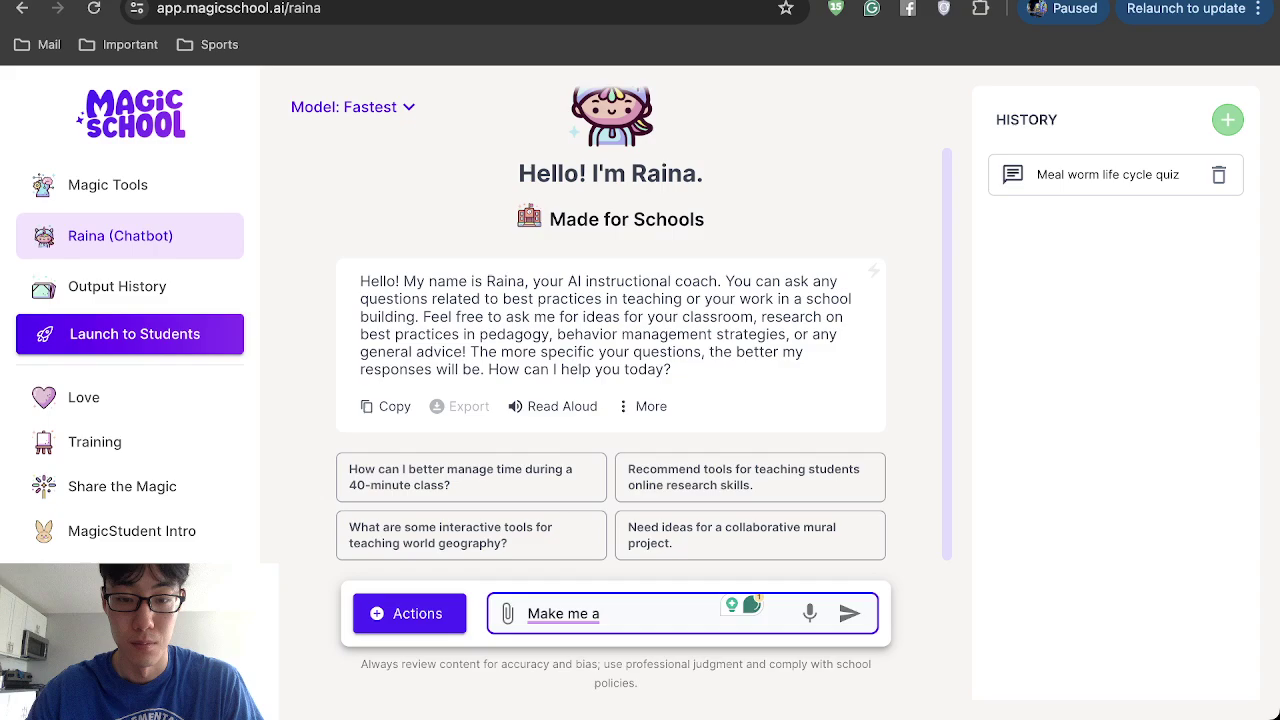
pyautogui.write('lesson plan on ')
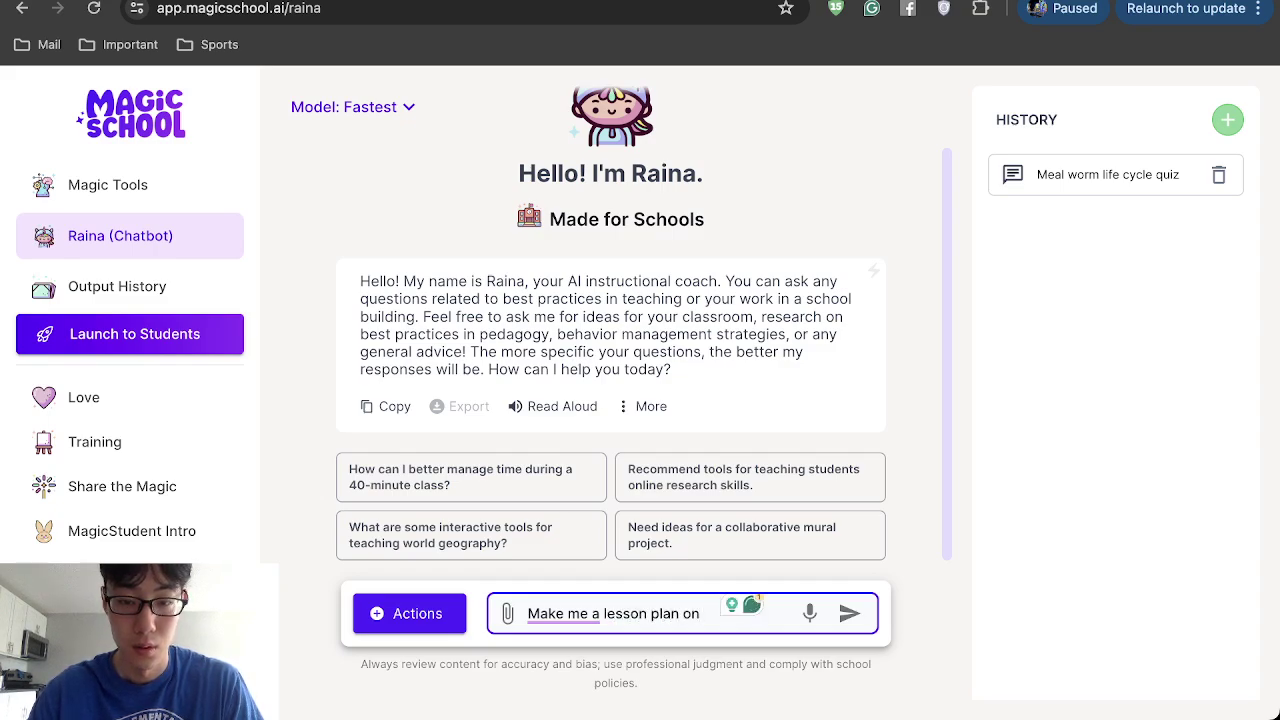
pyautogui.write('third gr')
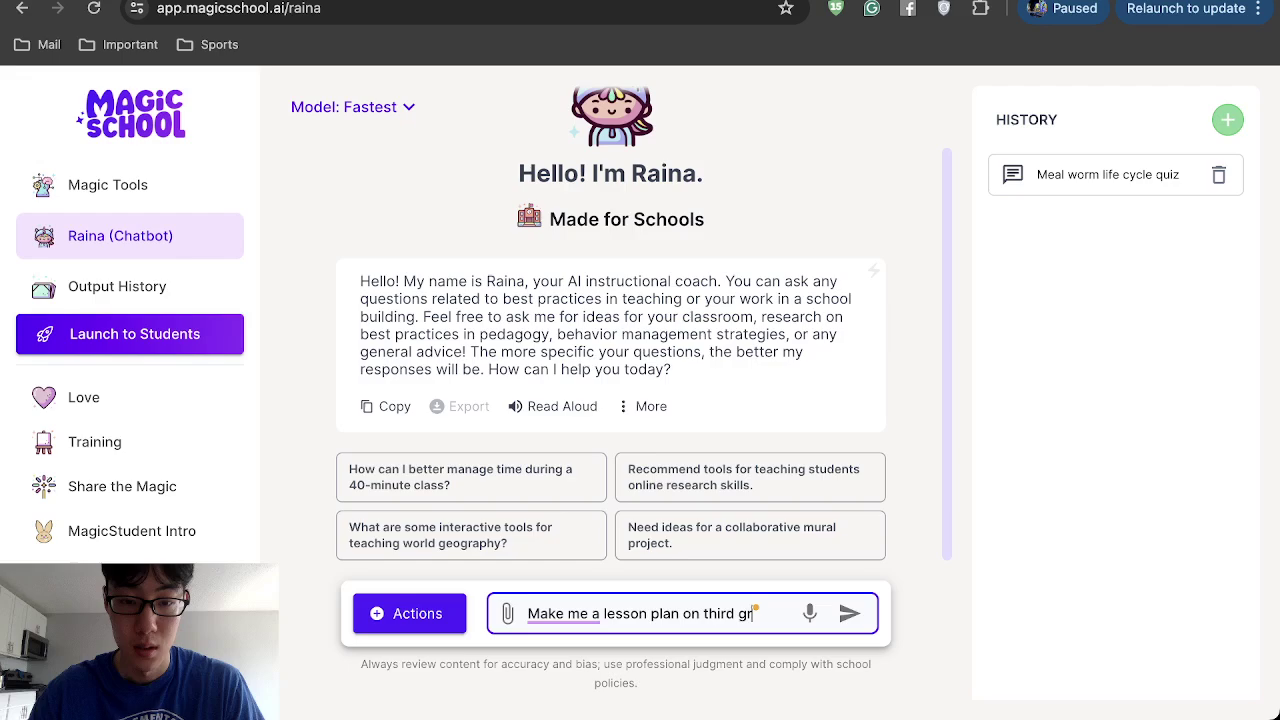
pyautogui.write('ade science')
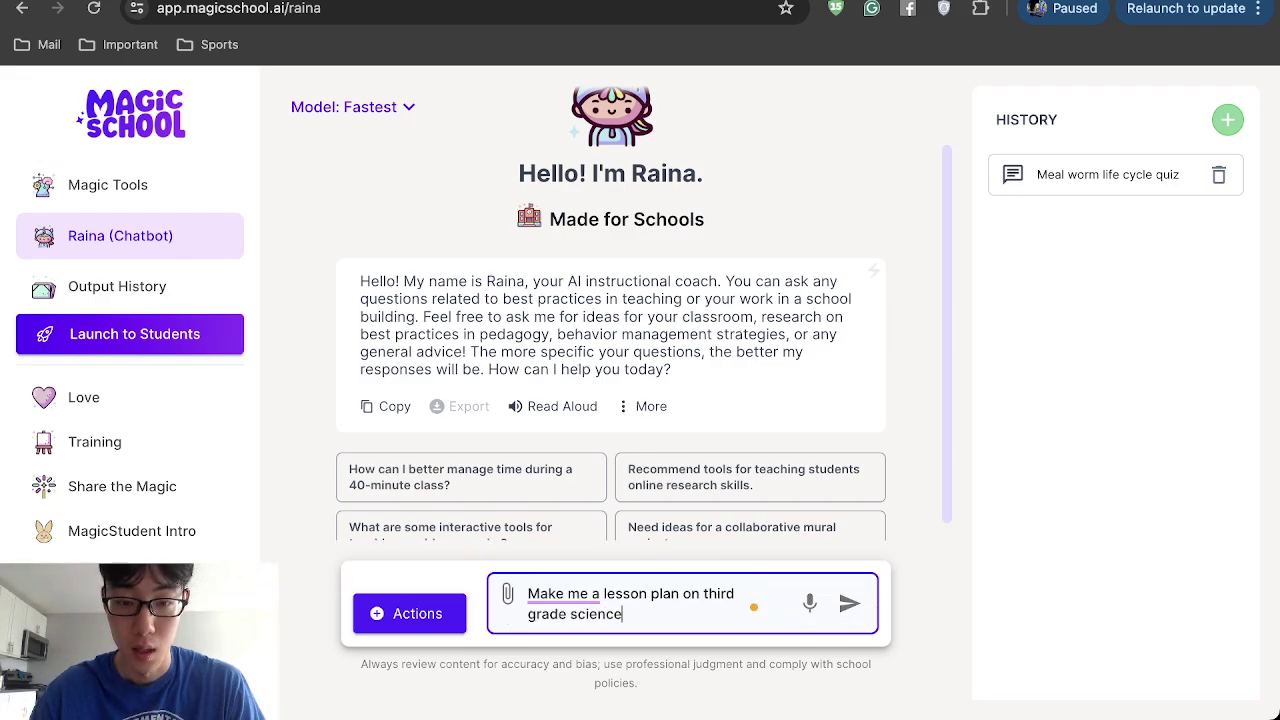
pyautogui.write(' adapati')
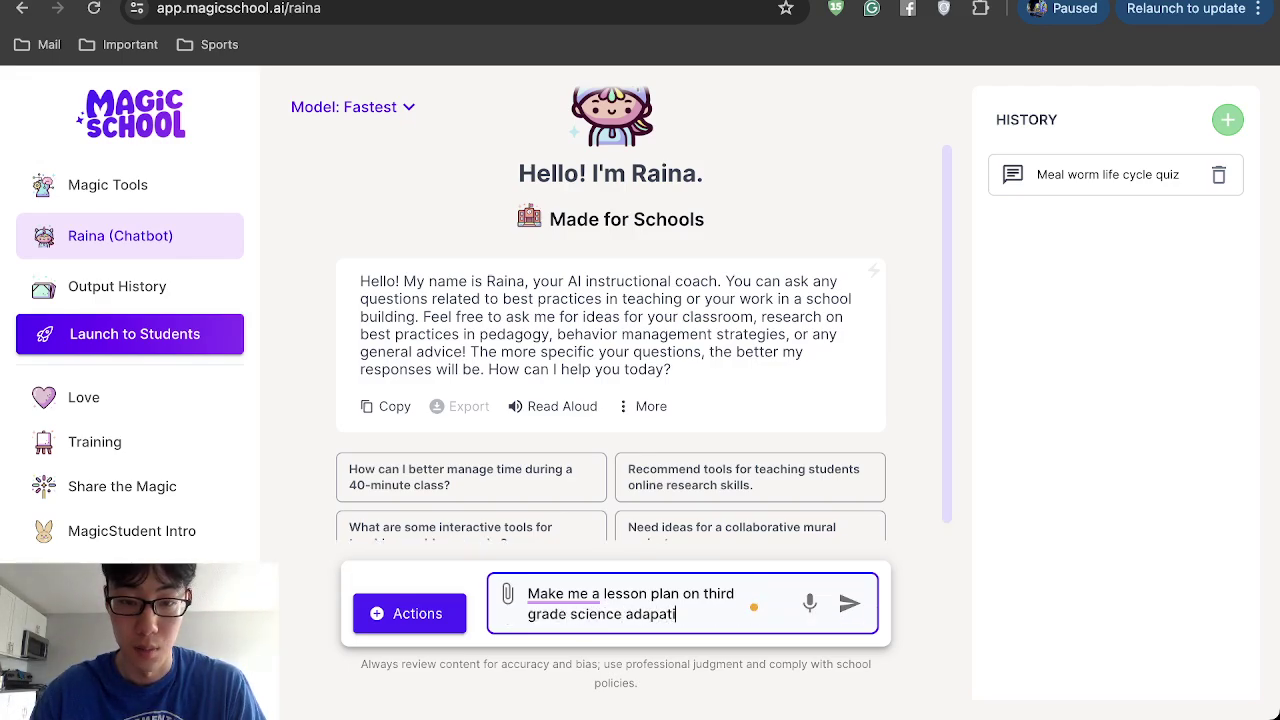
pyautogui.press('BackSpace')
pyautogui.press('BackSpace')
pyautogui.press('BackSpace')
pyautogui.write('tation')
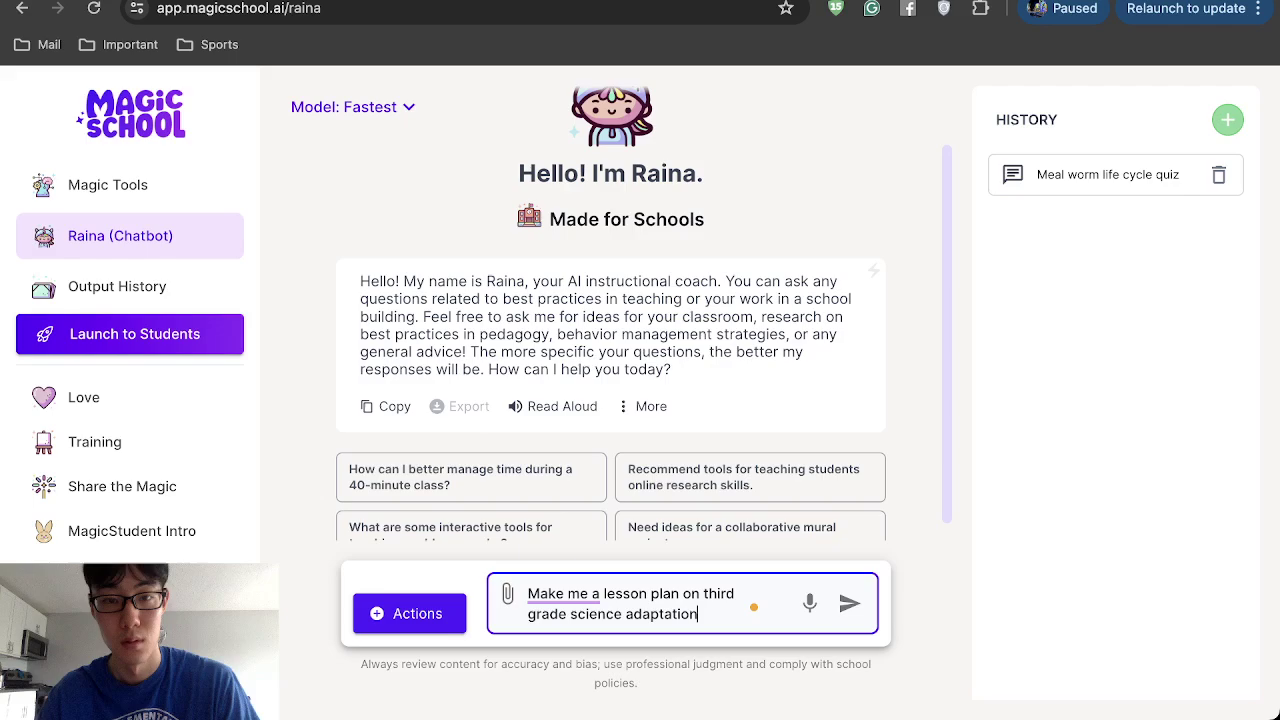
pyautogui.press('Return')
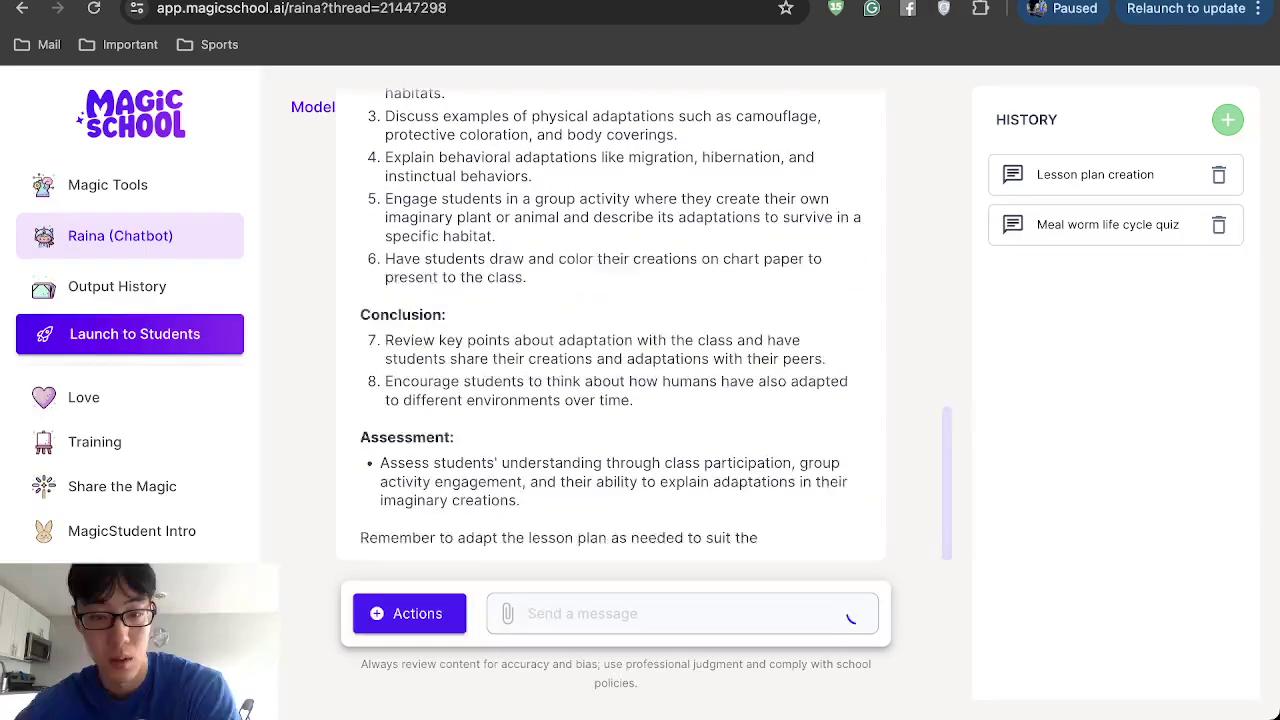
# Review the lesson plan and ask Raina to write a report card comment on a named student who exceeds in math but needs improvement in writing
pyautogui.scroll(10, 610, 320)
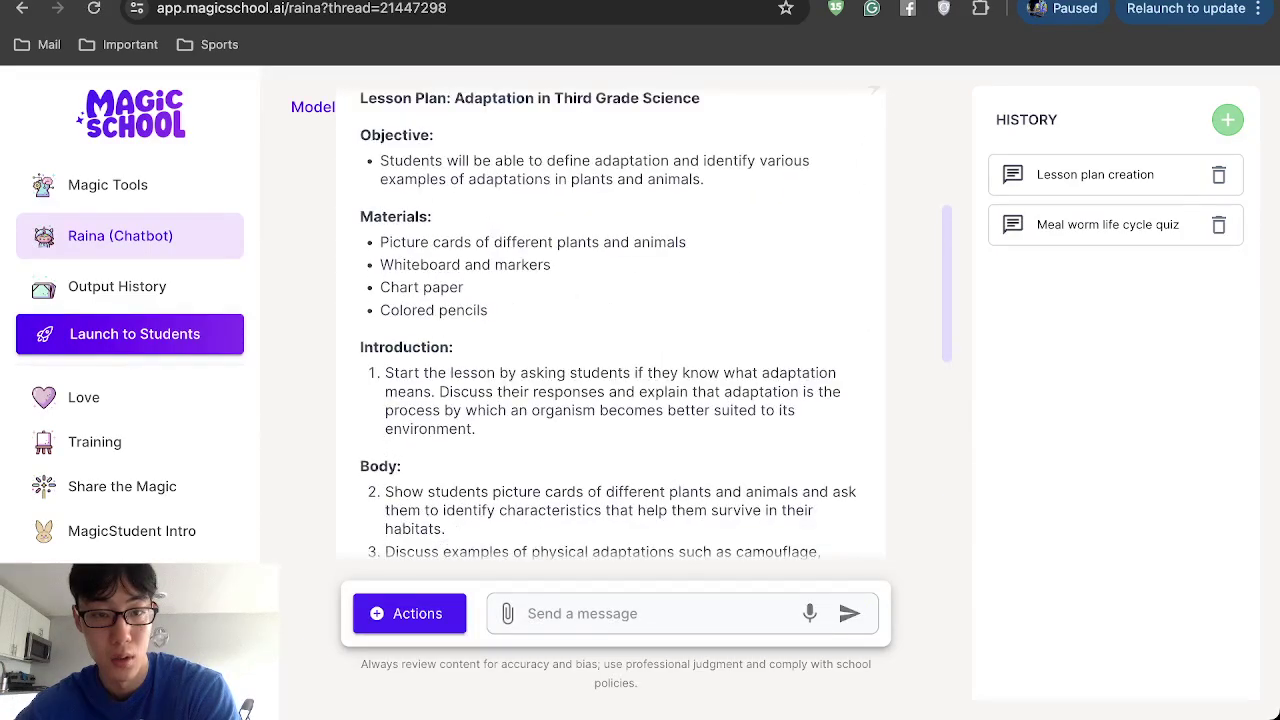
pyautogui.scroll(-5, 610, 320)
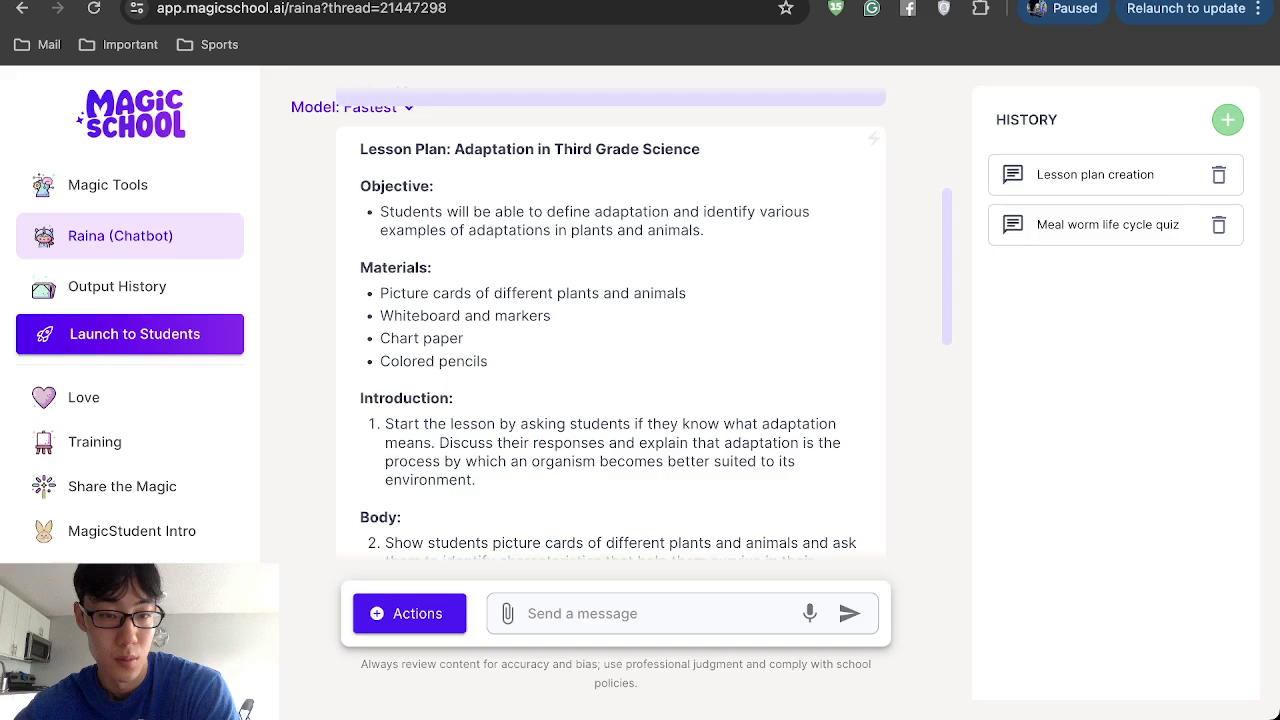
pyautogui.scroll(-3, 610, 320)
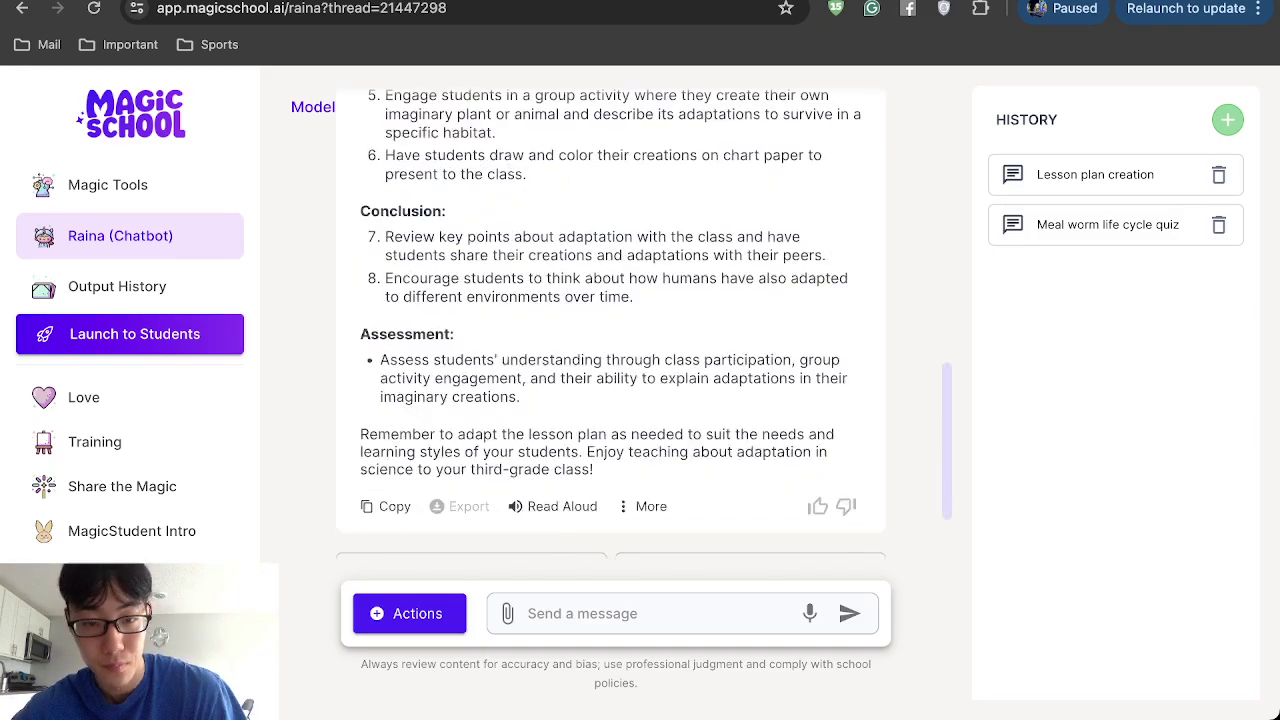
pyautogui.click(755, 608)
pyautogui.write('W')
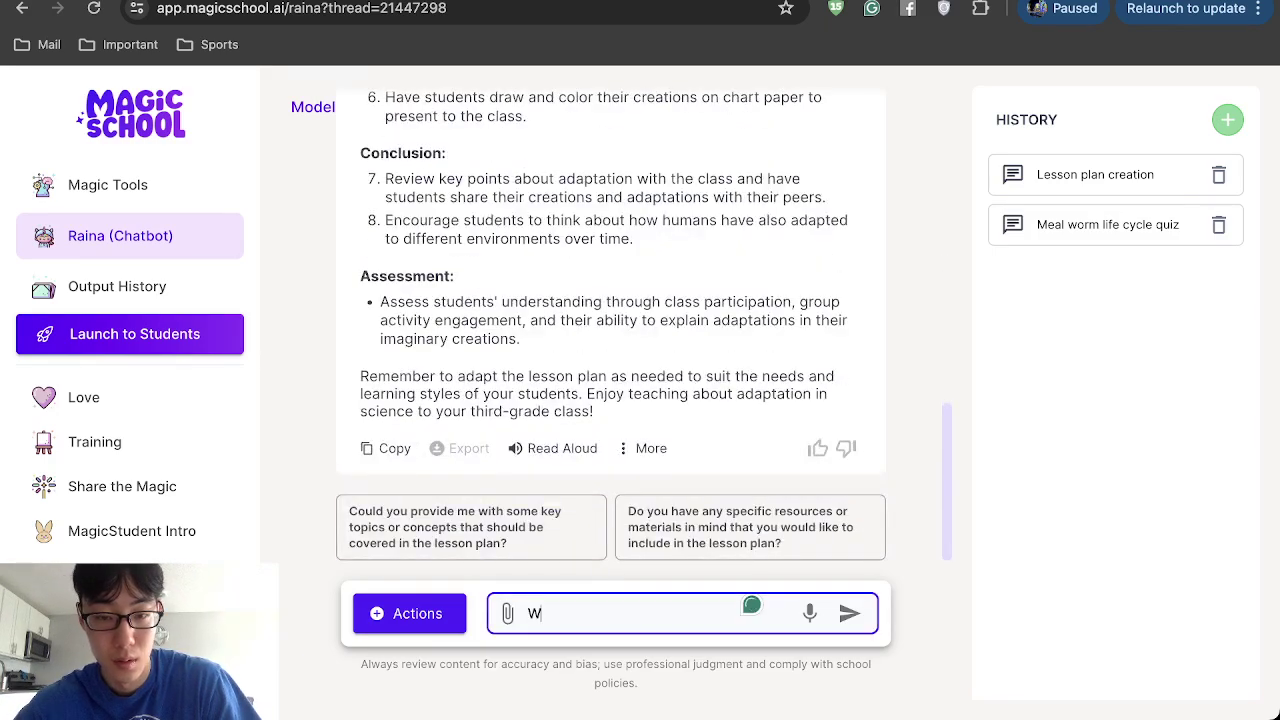
pyautogui.write('rite me a report')
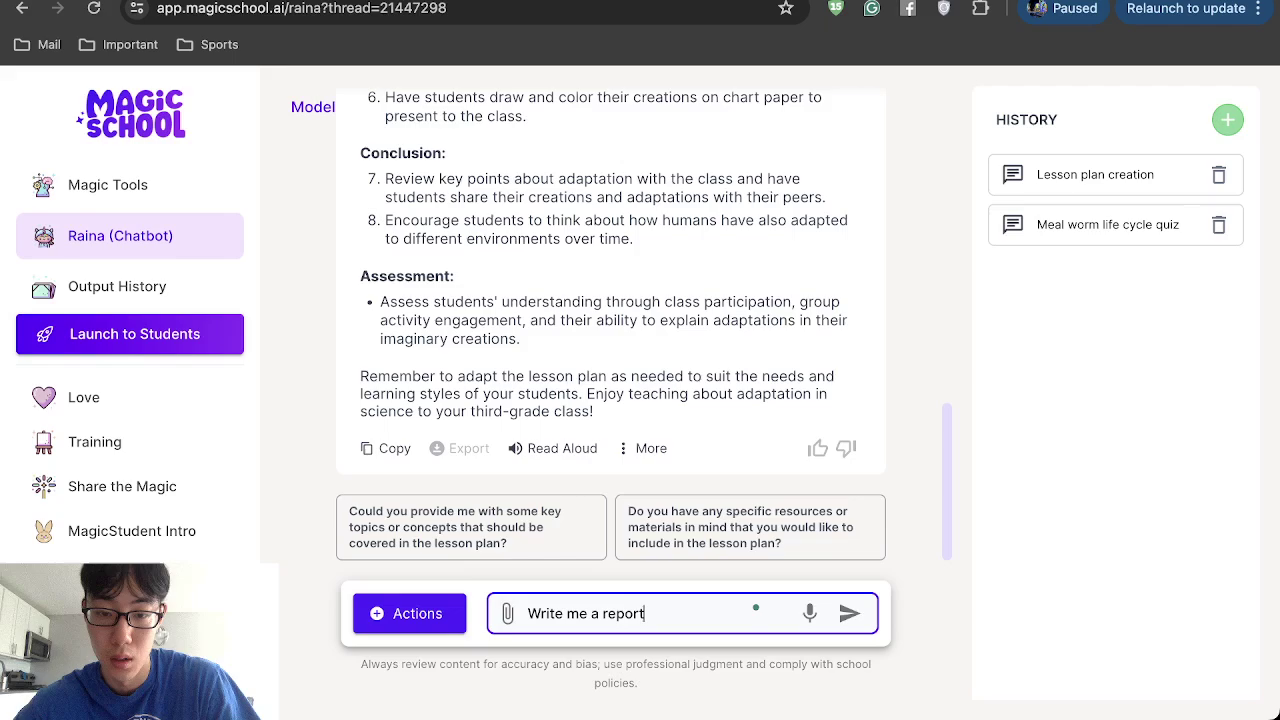
pyautogui.write(' card commen')
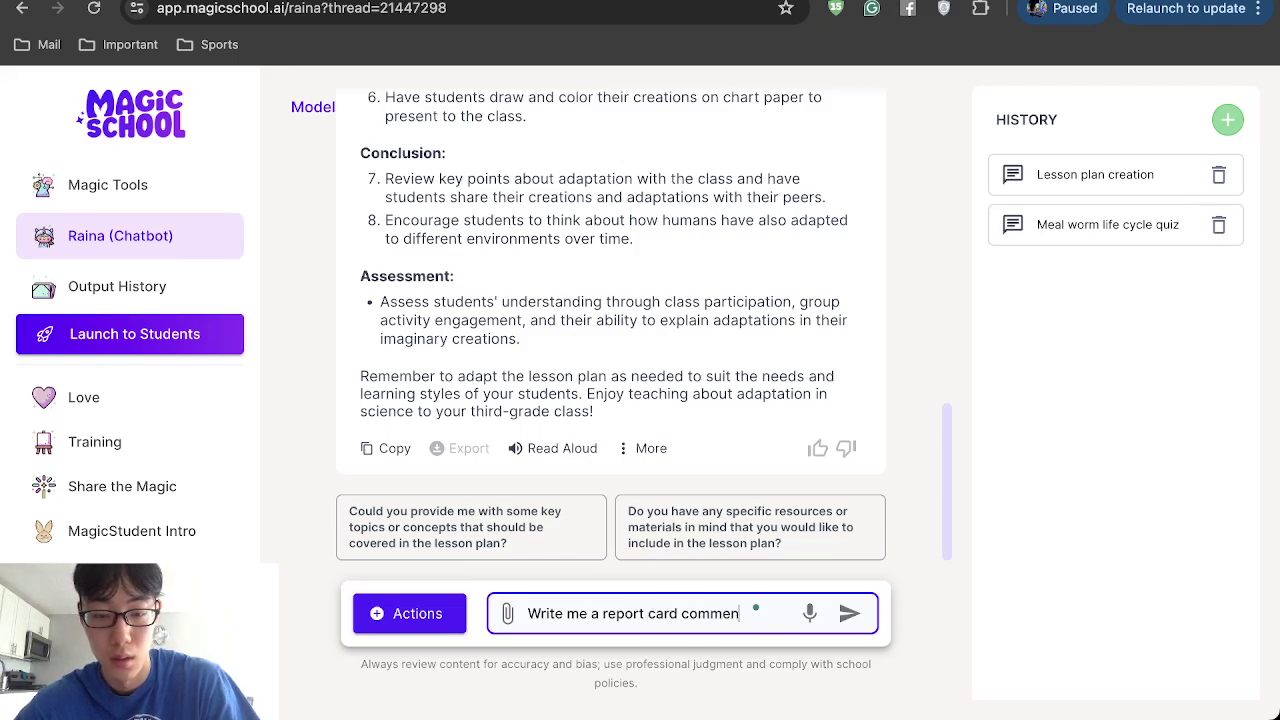
pyautogui.write('t on bob wh')
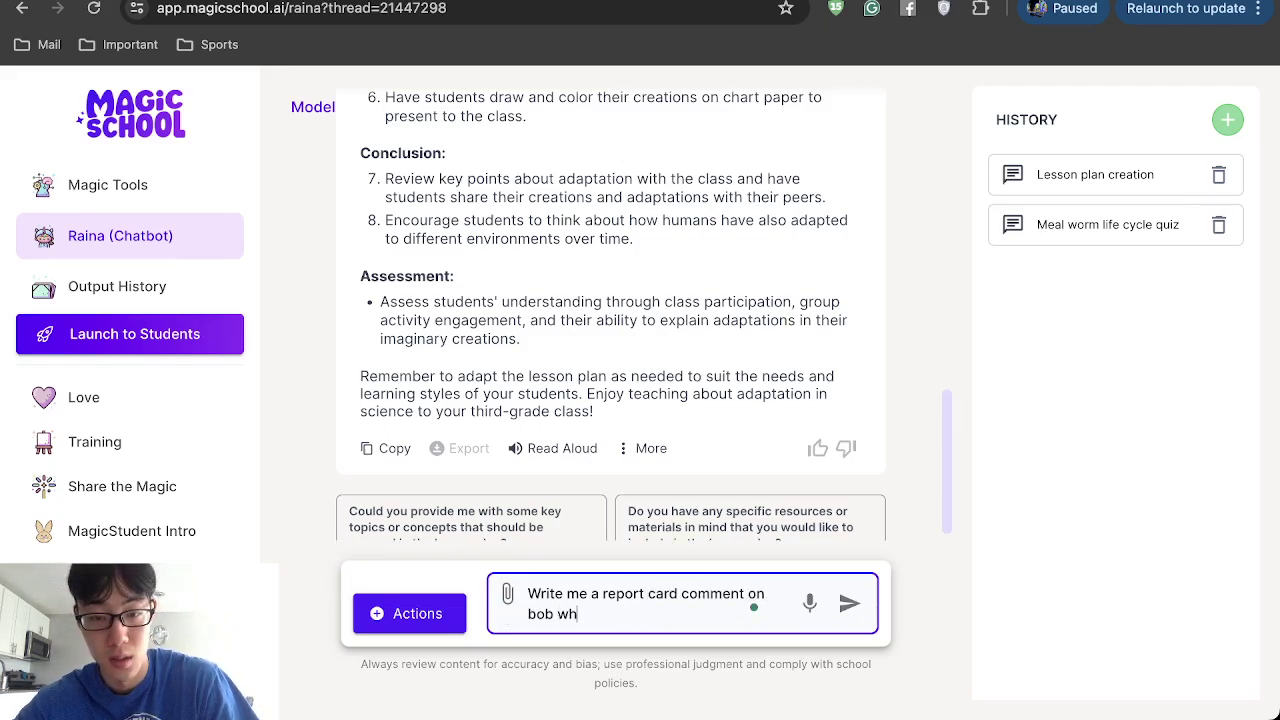
pyautogui.write('o exceeds i')
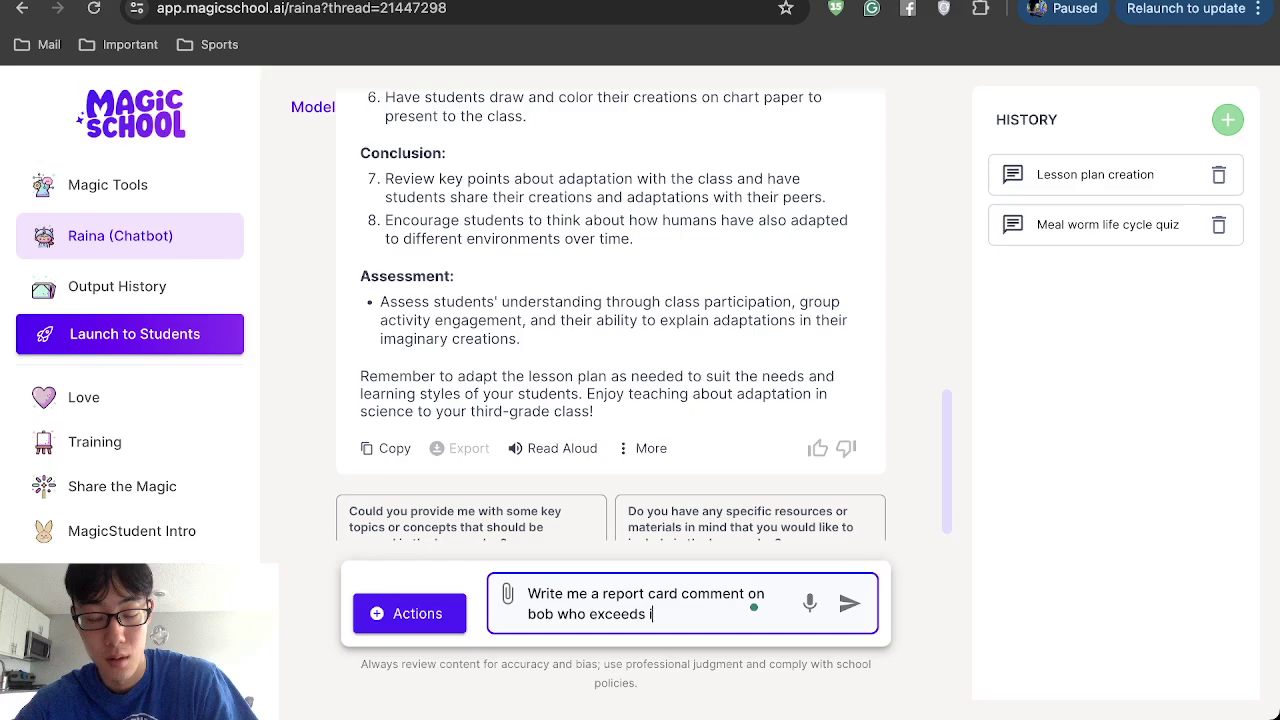
pyautogui.write('n math but need')
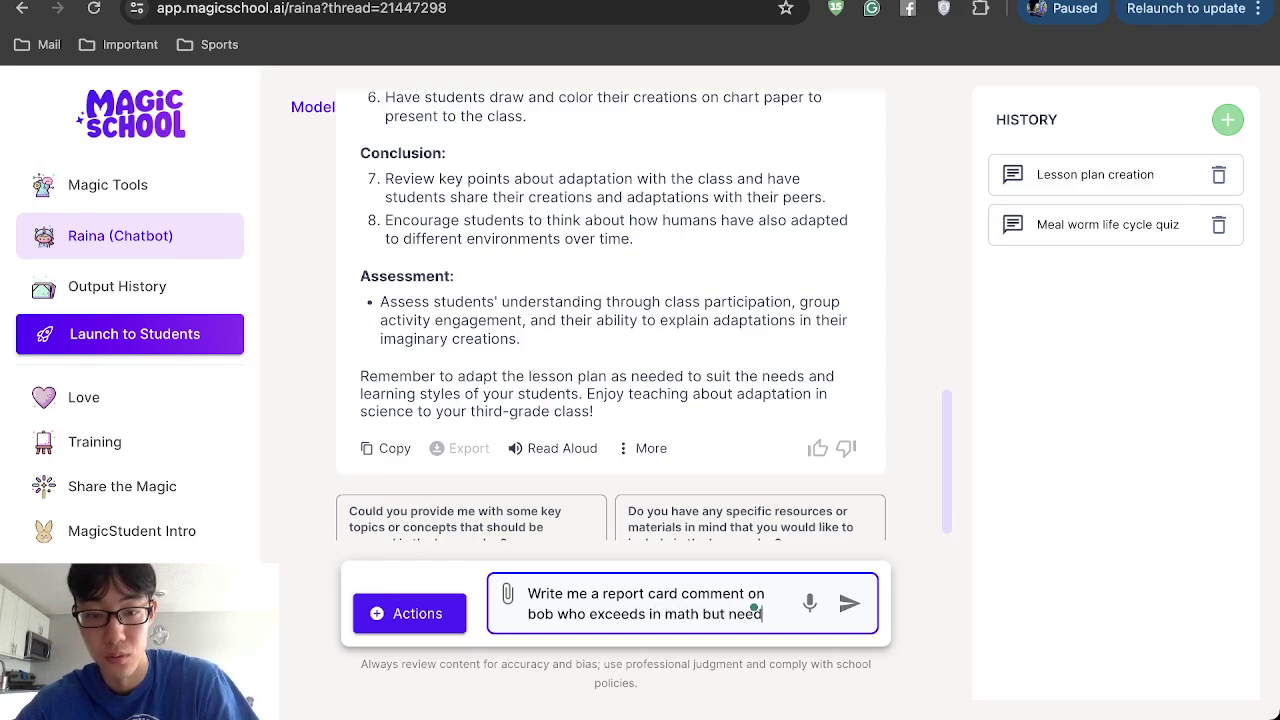
pyautogui.write('s improvement')
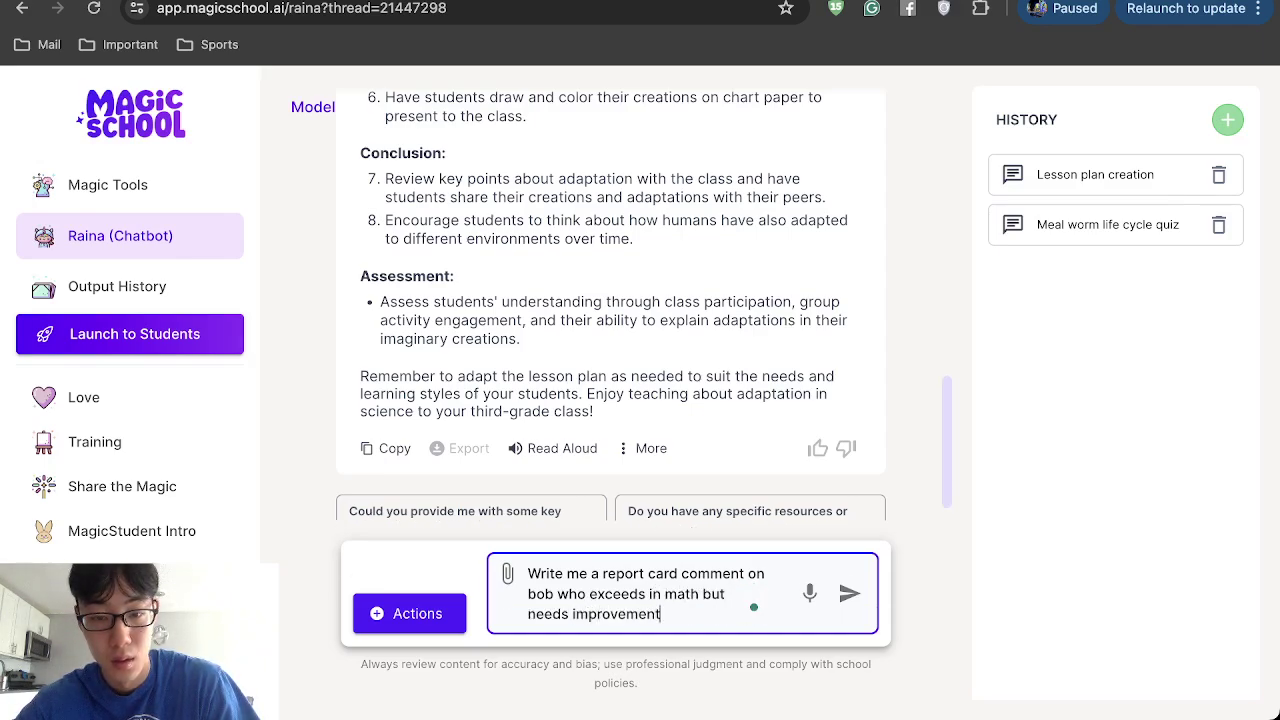
pyautogui.write(' in writing')
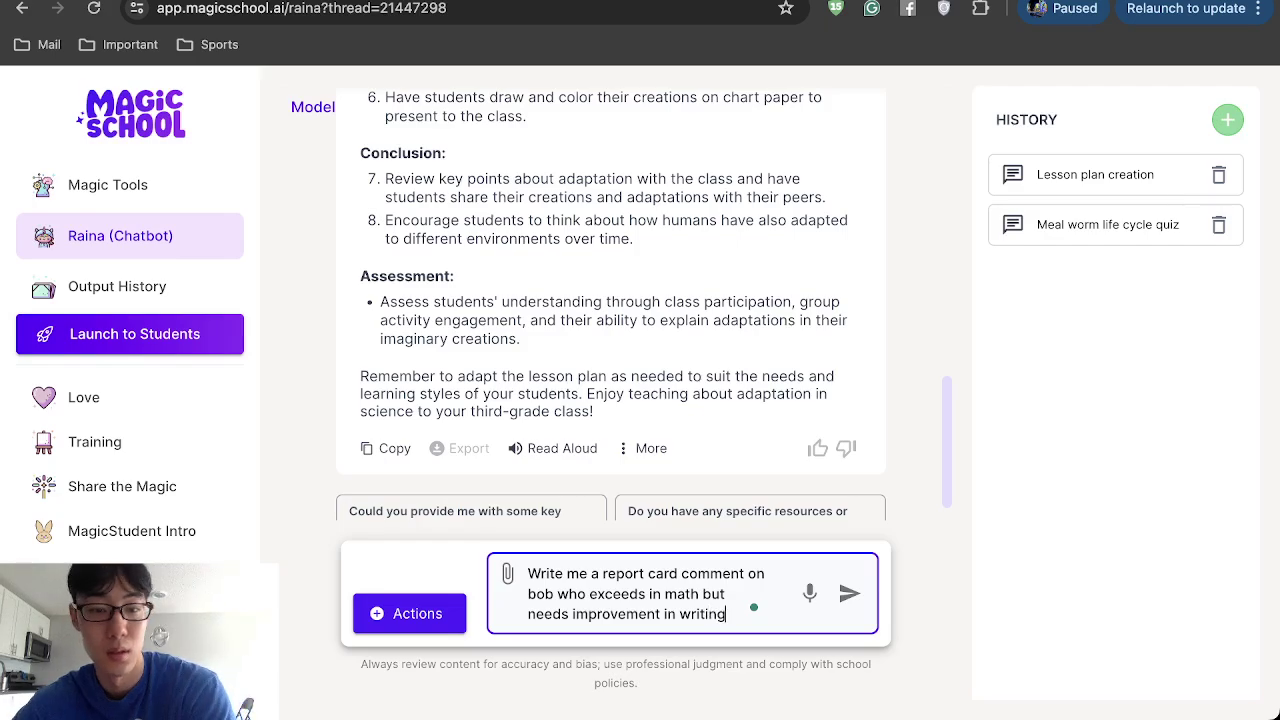
pyautogui.press('Return')
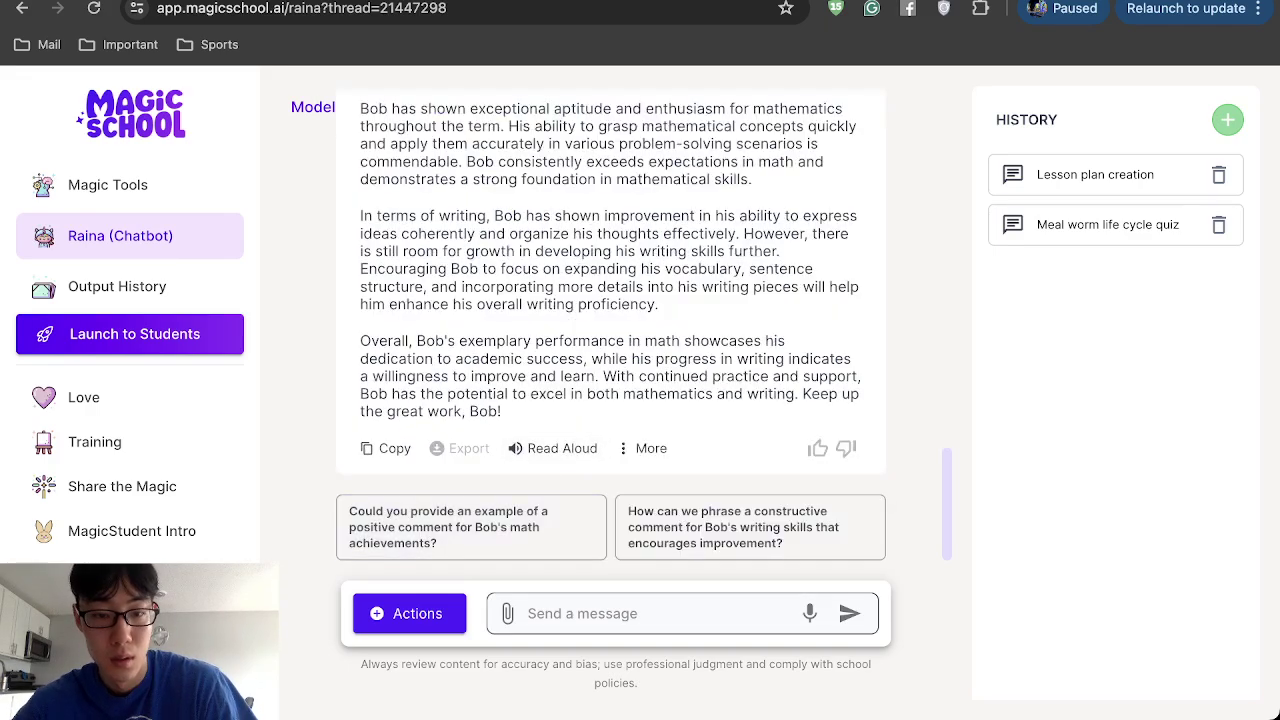
# Send Raina the request "make the last one a little shorter" and compare the new report card comment with the earlier one
pyautogui.click(528, 613)
pyautogui.write('make the ')
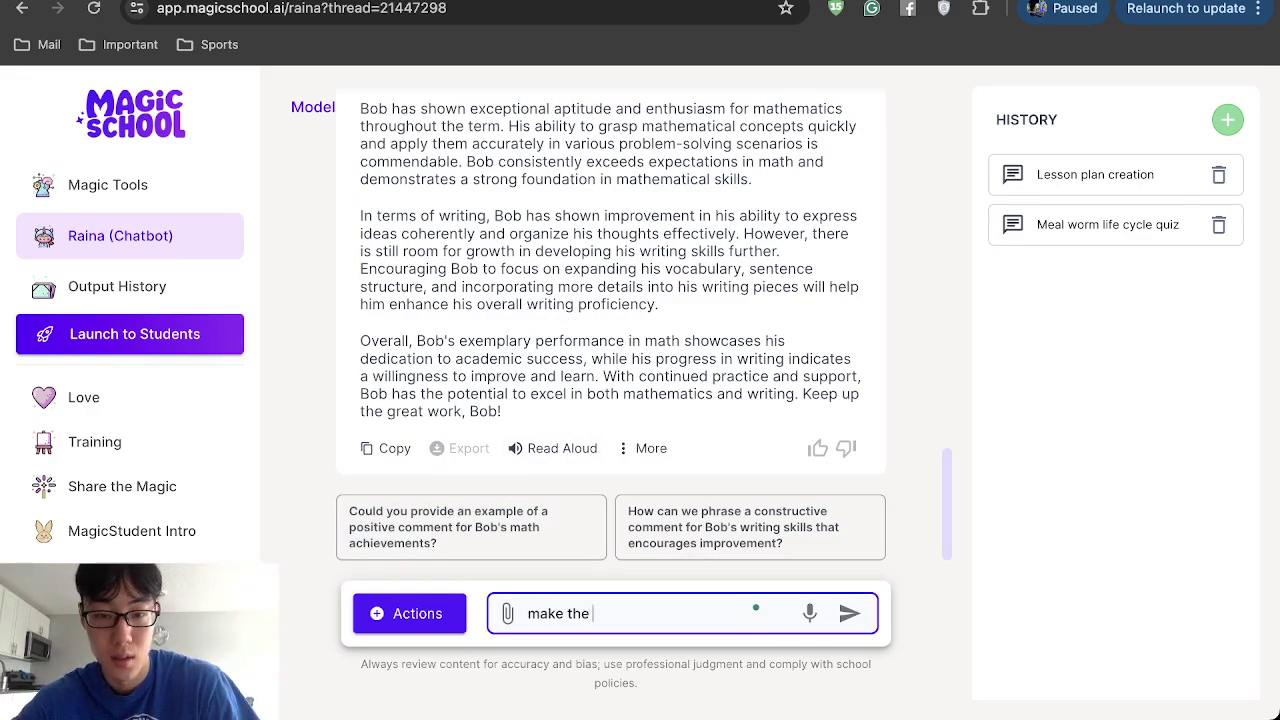
pyautogui.write('las')
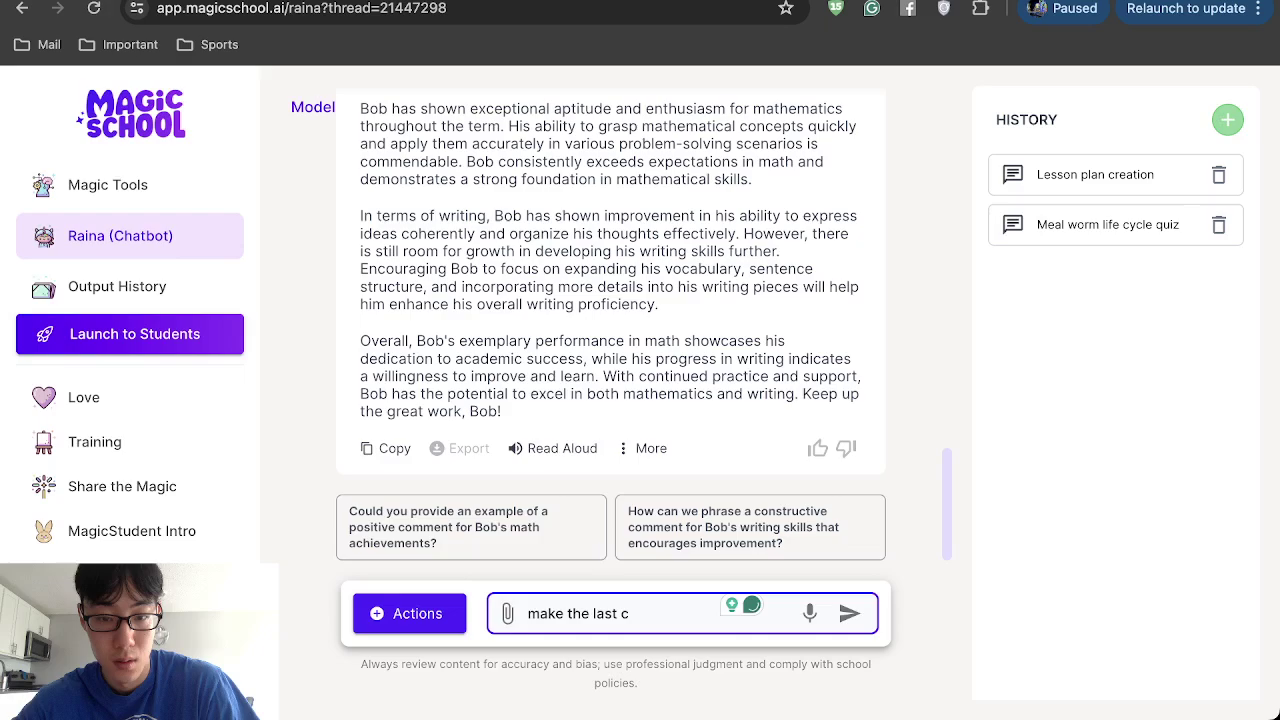
pyautogui.write('t c')
pyautogui.press('BackSpace')
pyautogui.write('one a l')
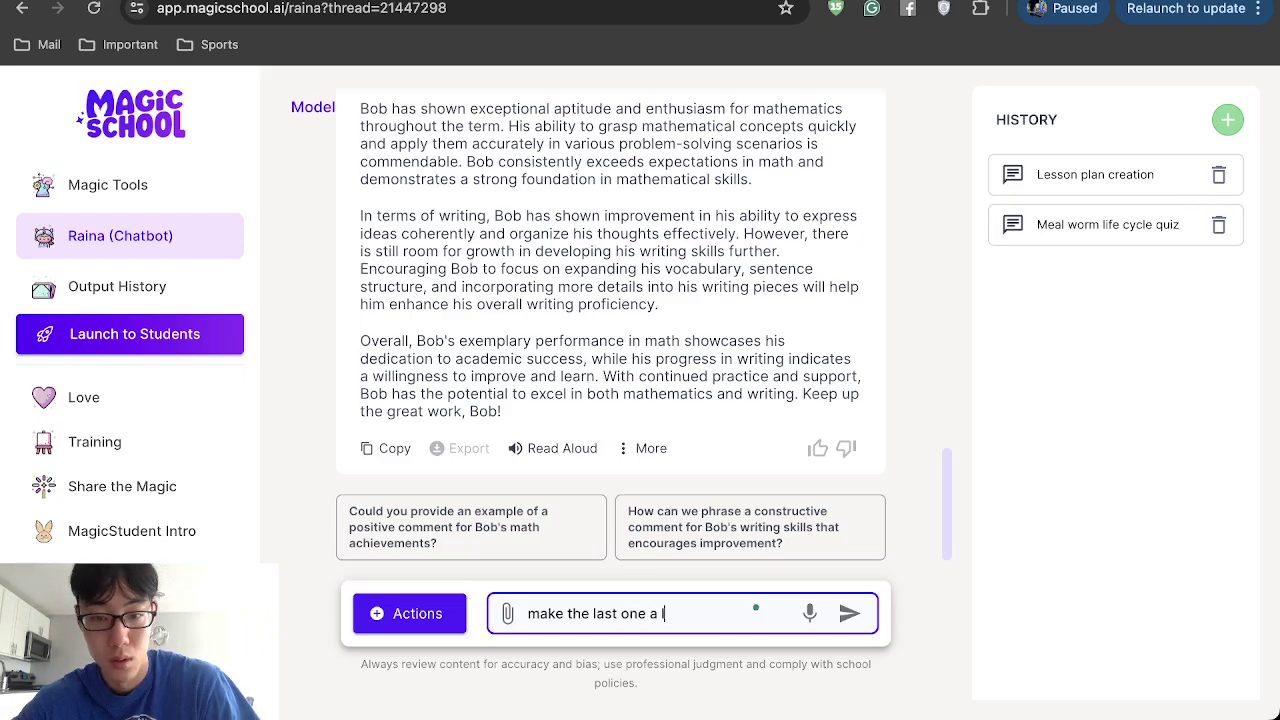
pyautogui.write('ittle shorter')
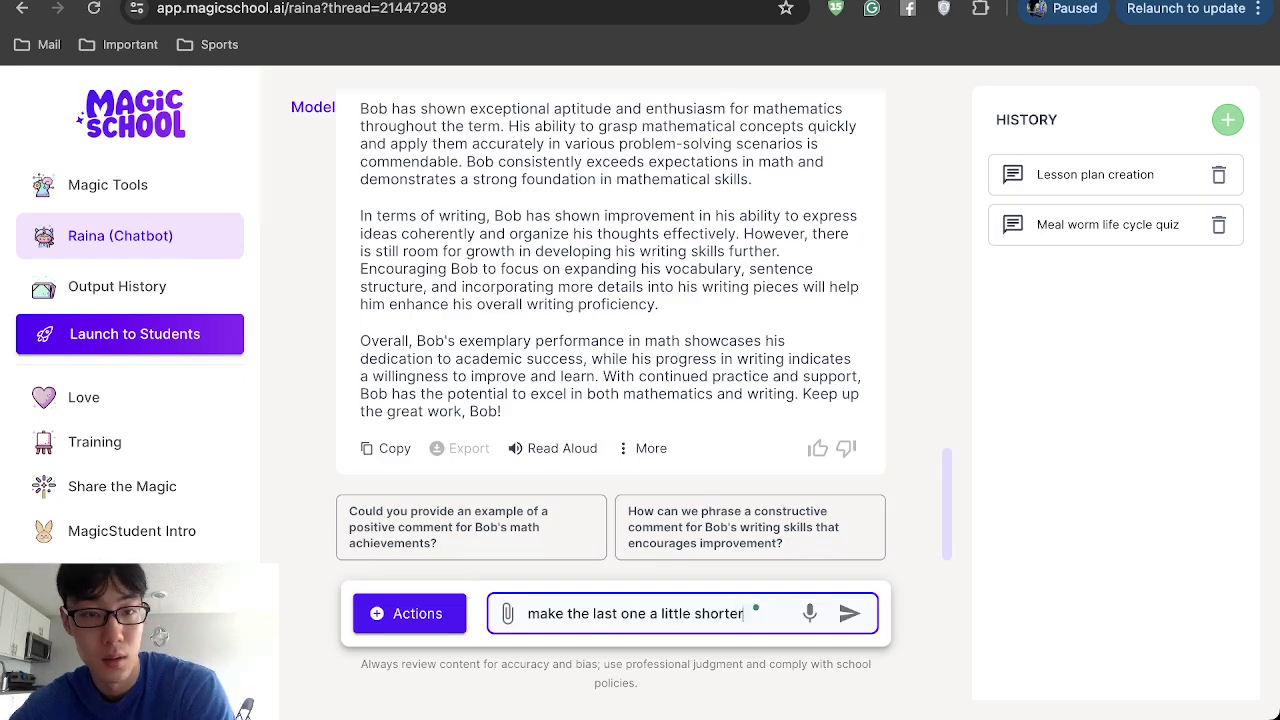
pyautogui.press('Return')
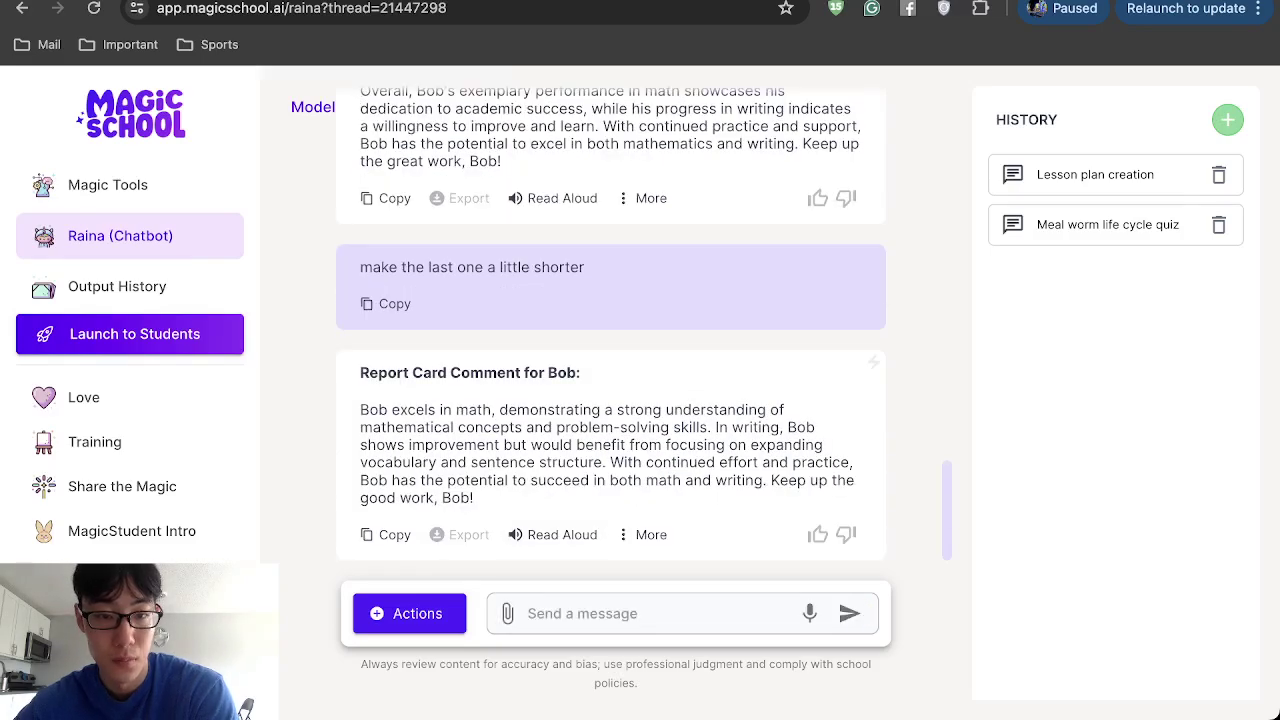
pyautogui.scroll(5, 610, 320)
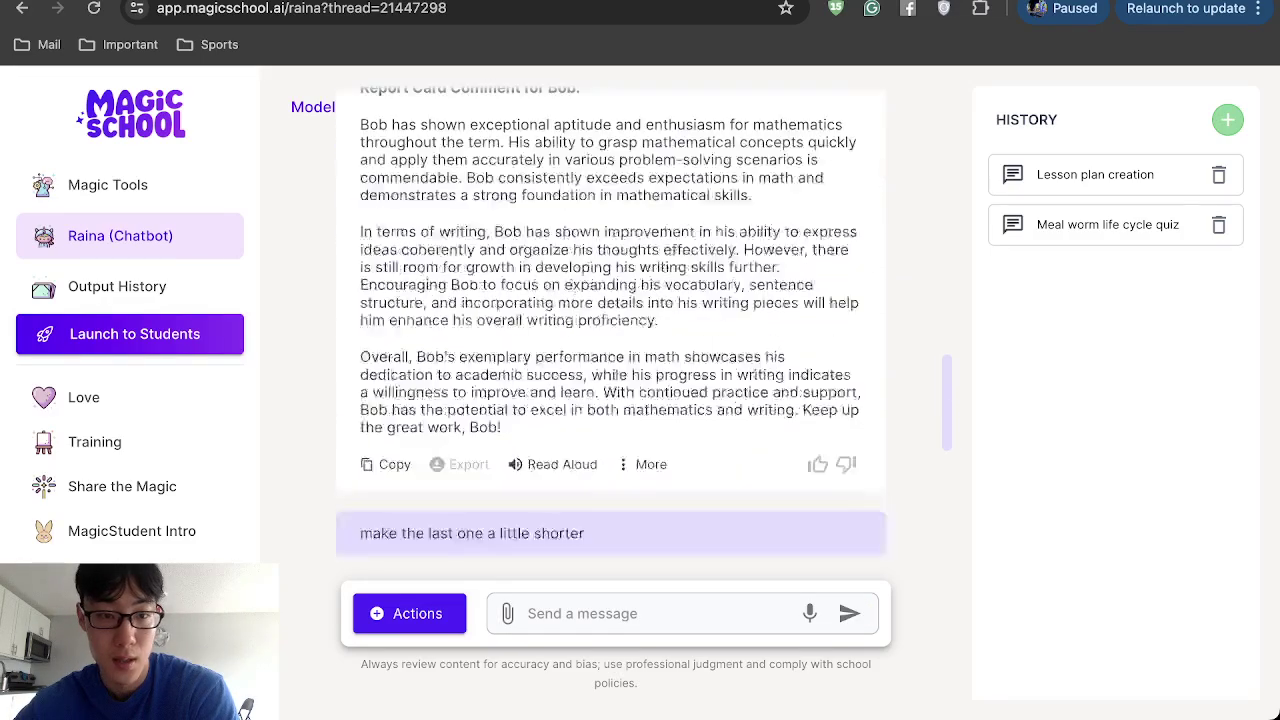
pyautogui.scroll(-4, 610, 320)
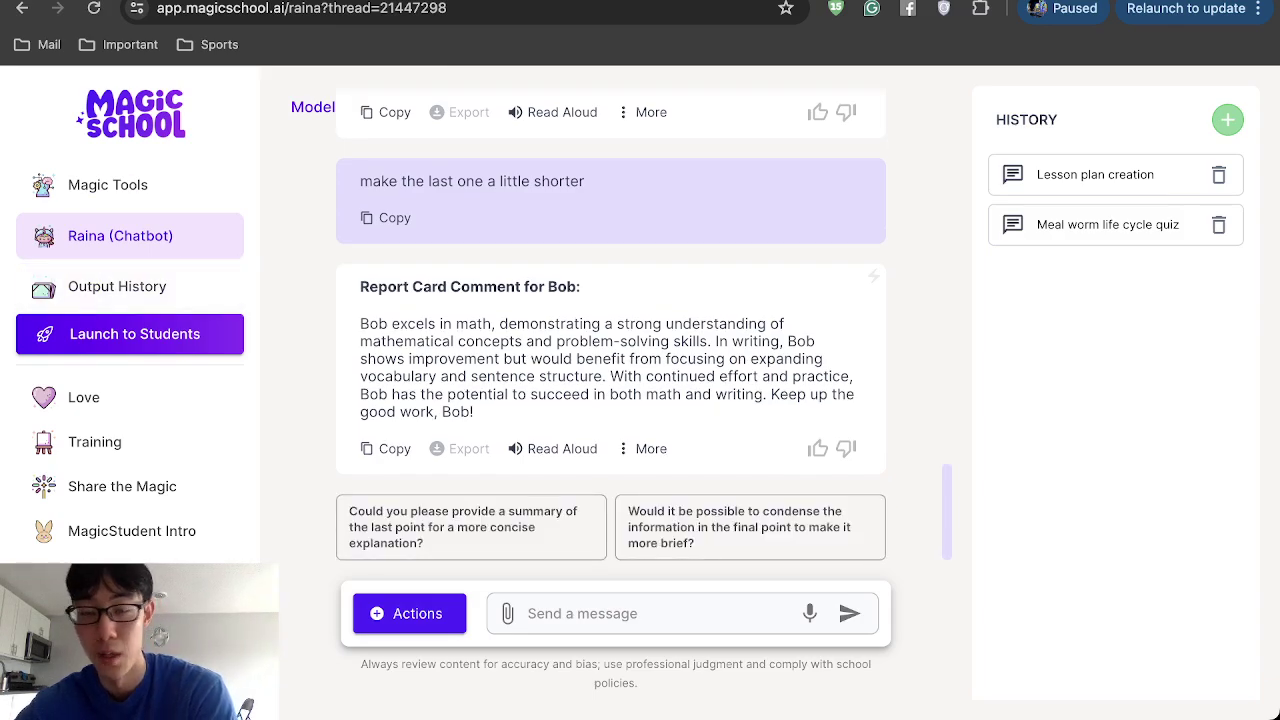
# Open the Lesson Plan tool from Magic Tools, set the grade level to 3rd grade, and go to the topic field
pyautogui.click(107, 185)
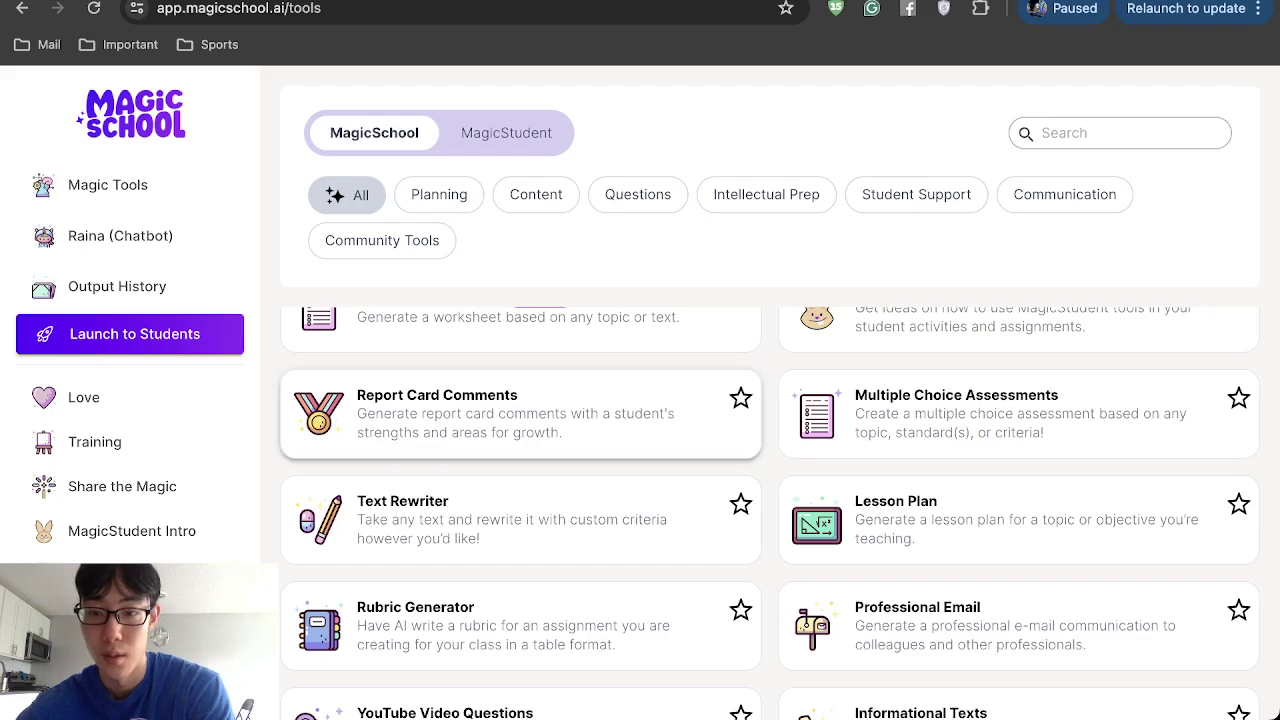
pyautogui.scroll(-1, 520, 390)
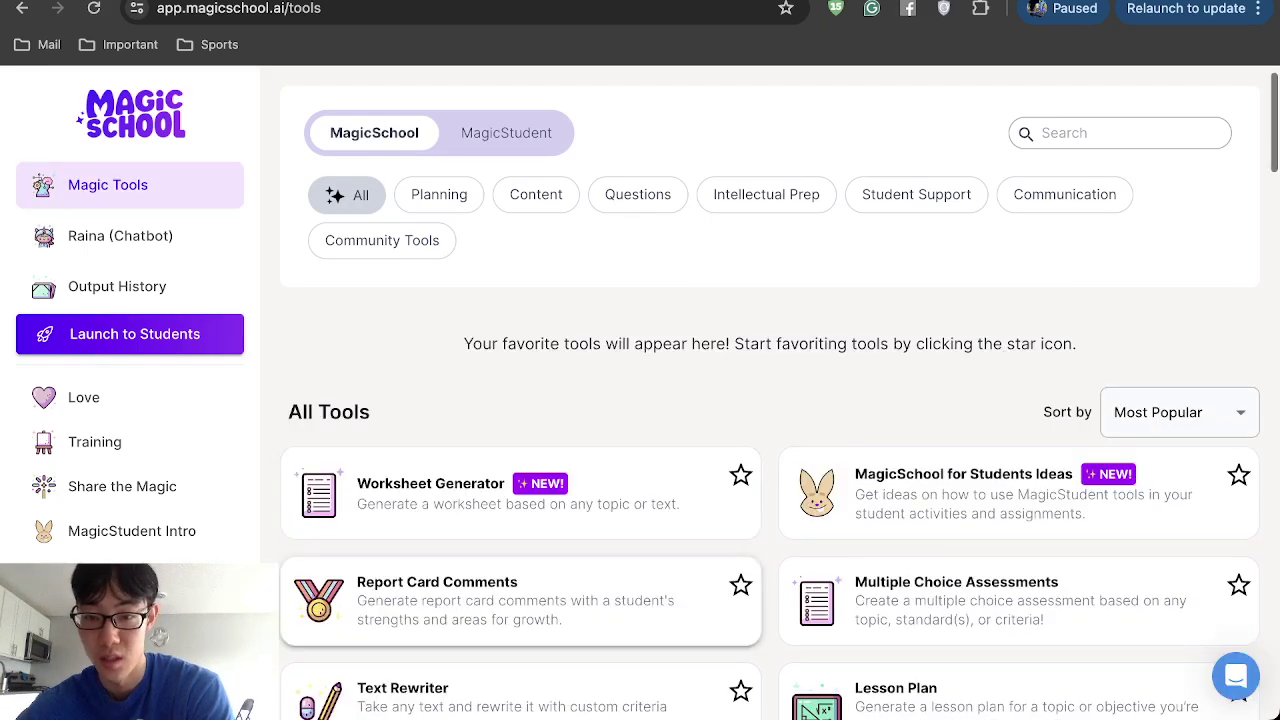
pyautogui.scroll(-3, 520, 500)
pyautogui.scroll(2, 520, 500)
pyautogui.scroll(-1, 895, 560)
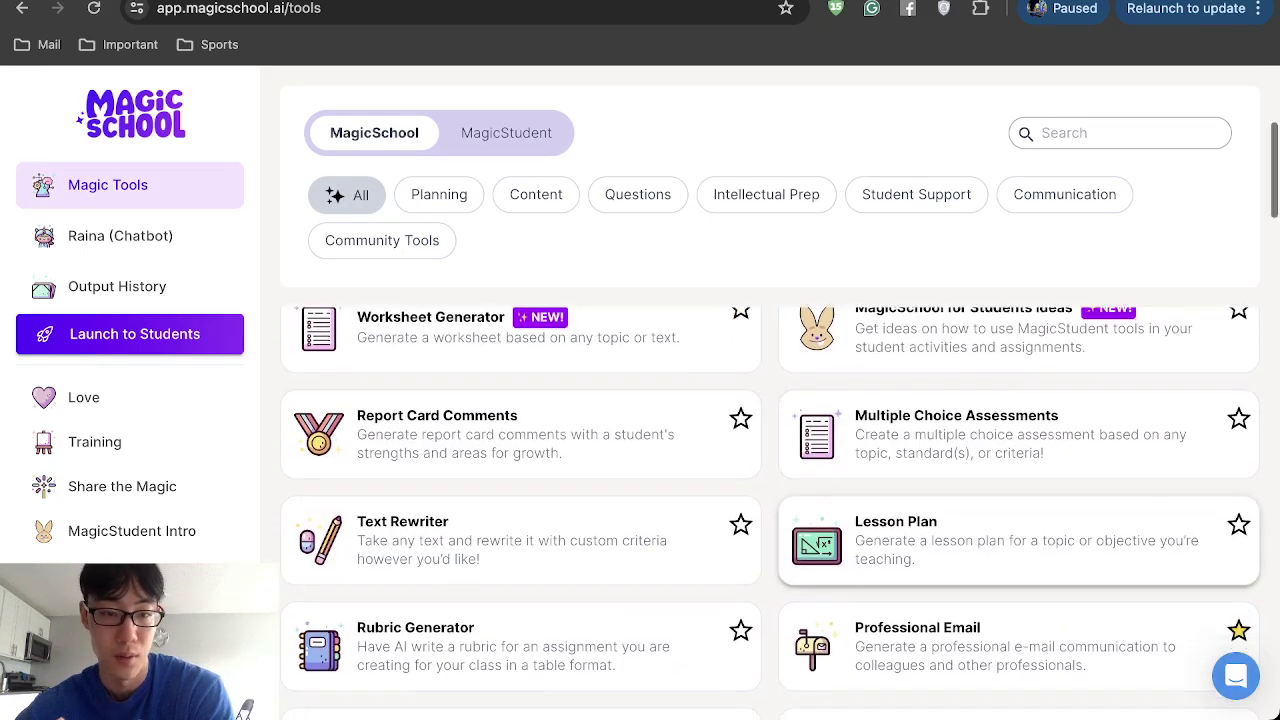
pyautogui.click(895, 555)
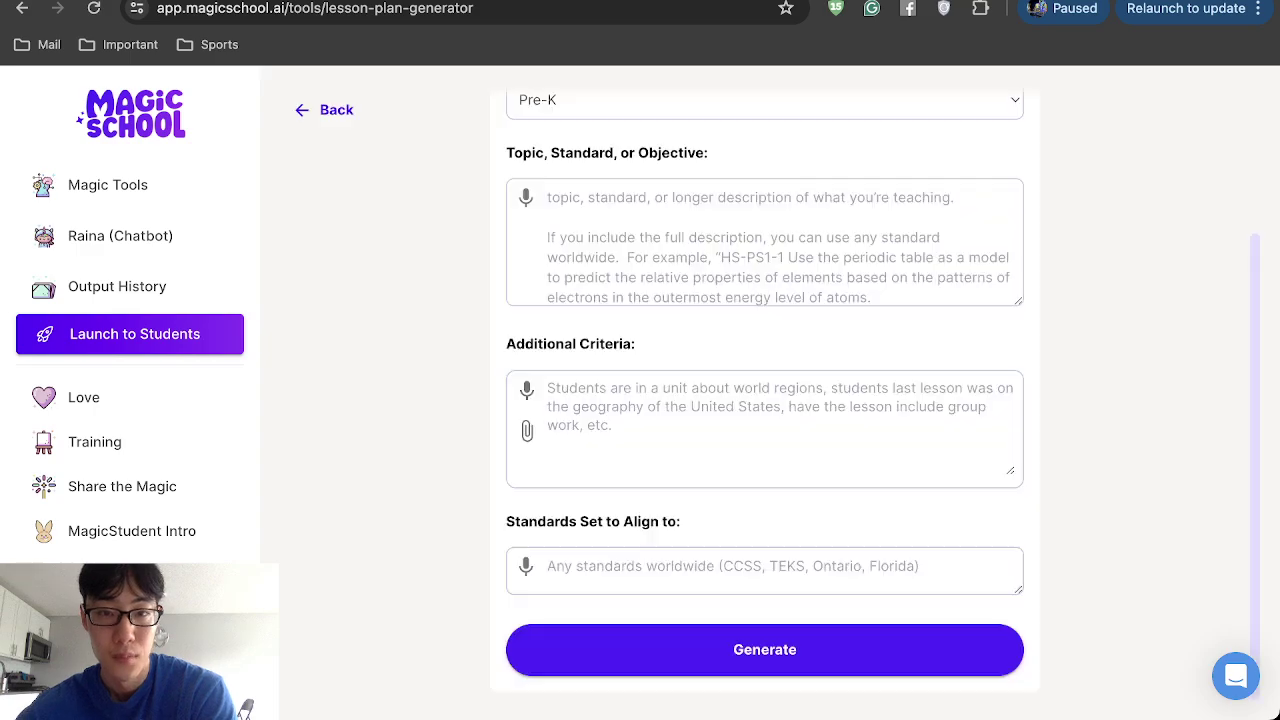
pyautogui.scroll(2, 765, 400)
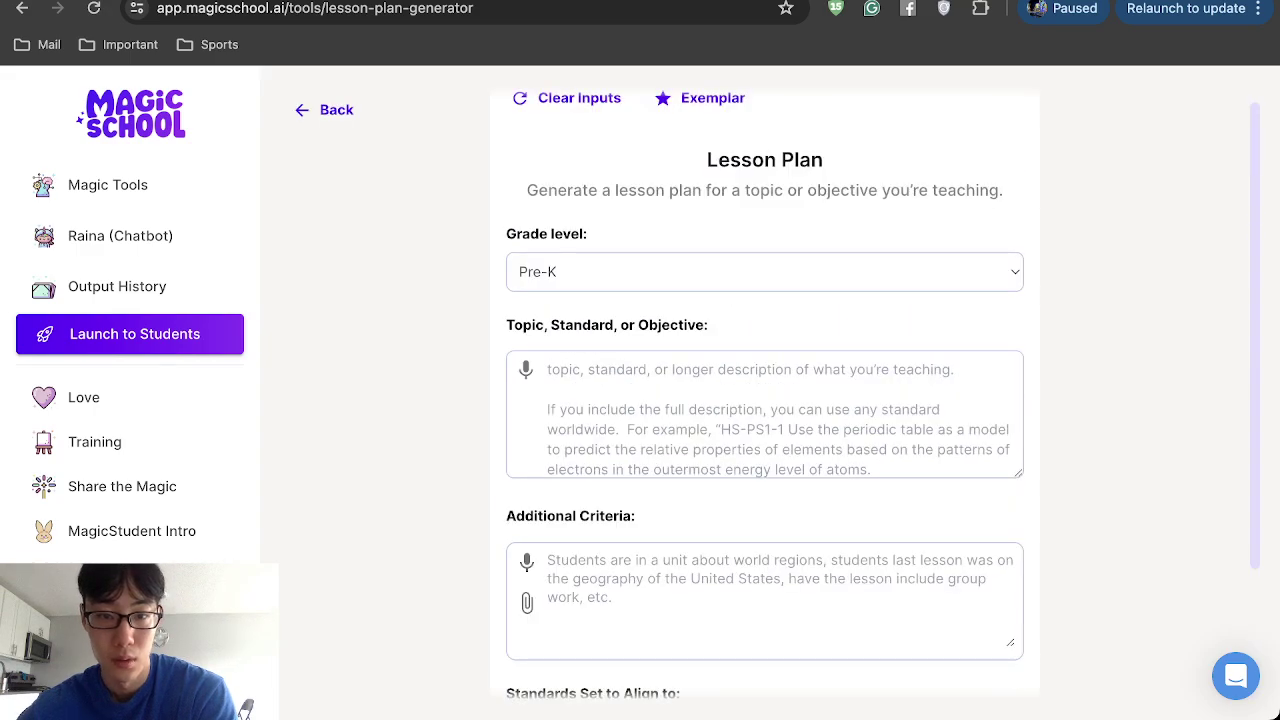
pyautogui.click(764, 271)
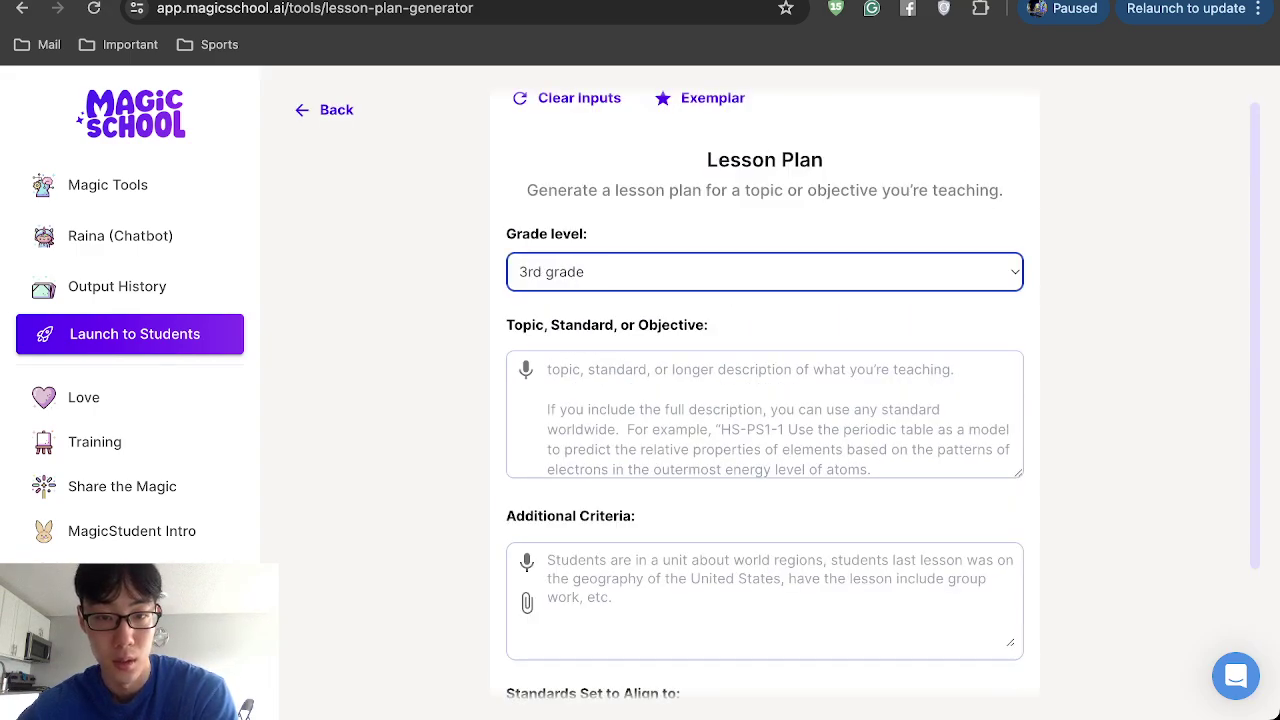
pyautogui.click(547, 369)
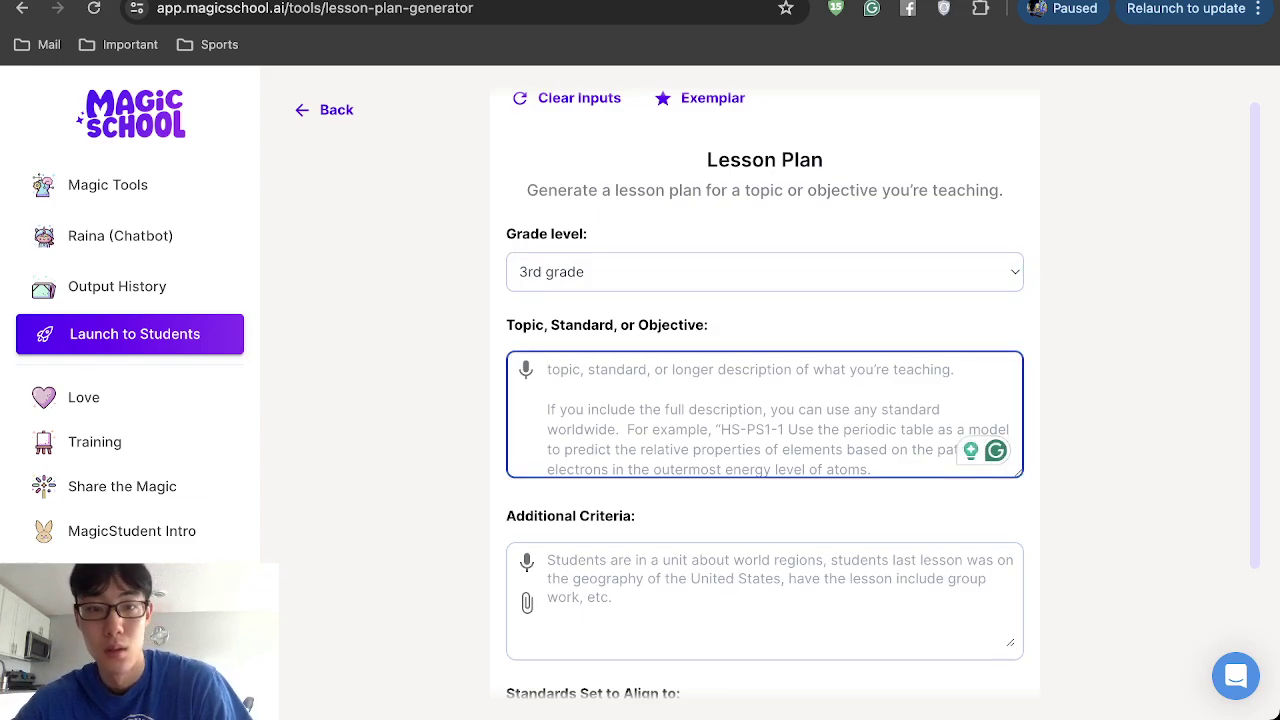
pyautogui.write('Th')
pyautogui.press('BackSpace')
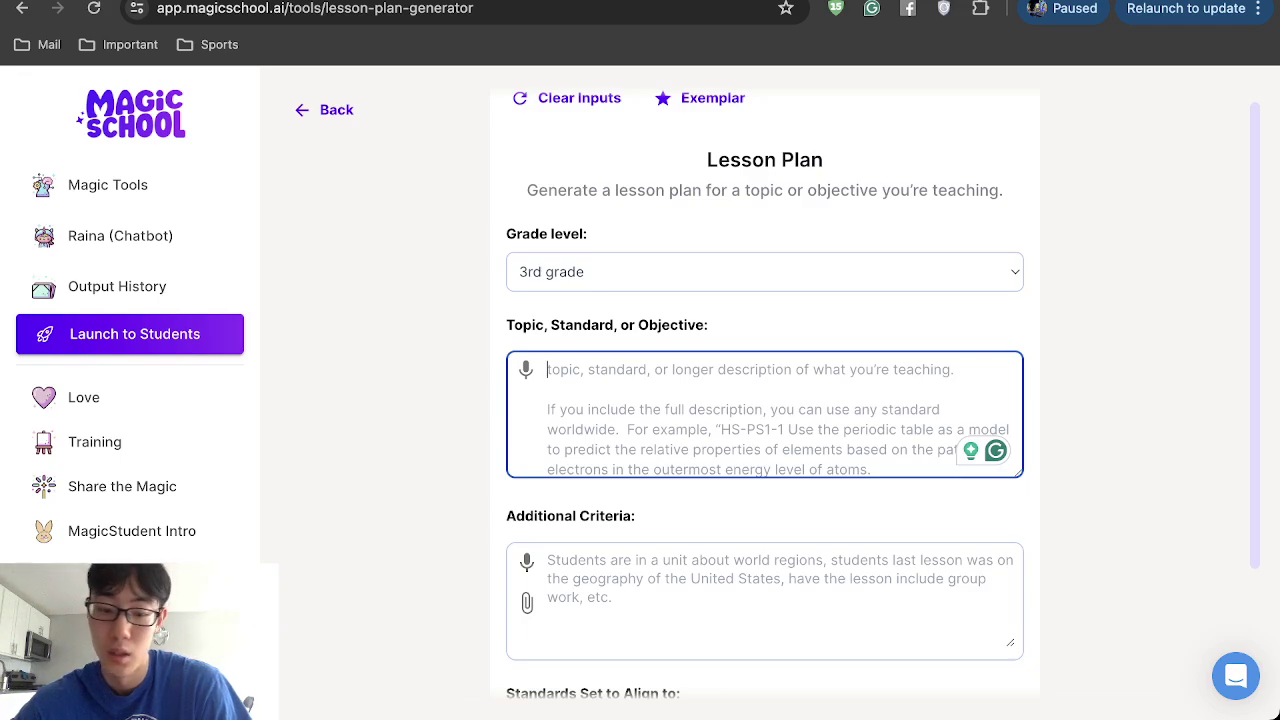
pyautogui.write('Fractions')
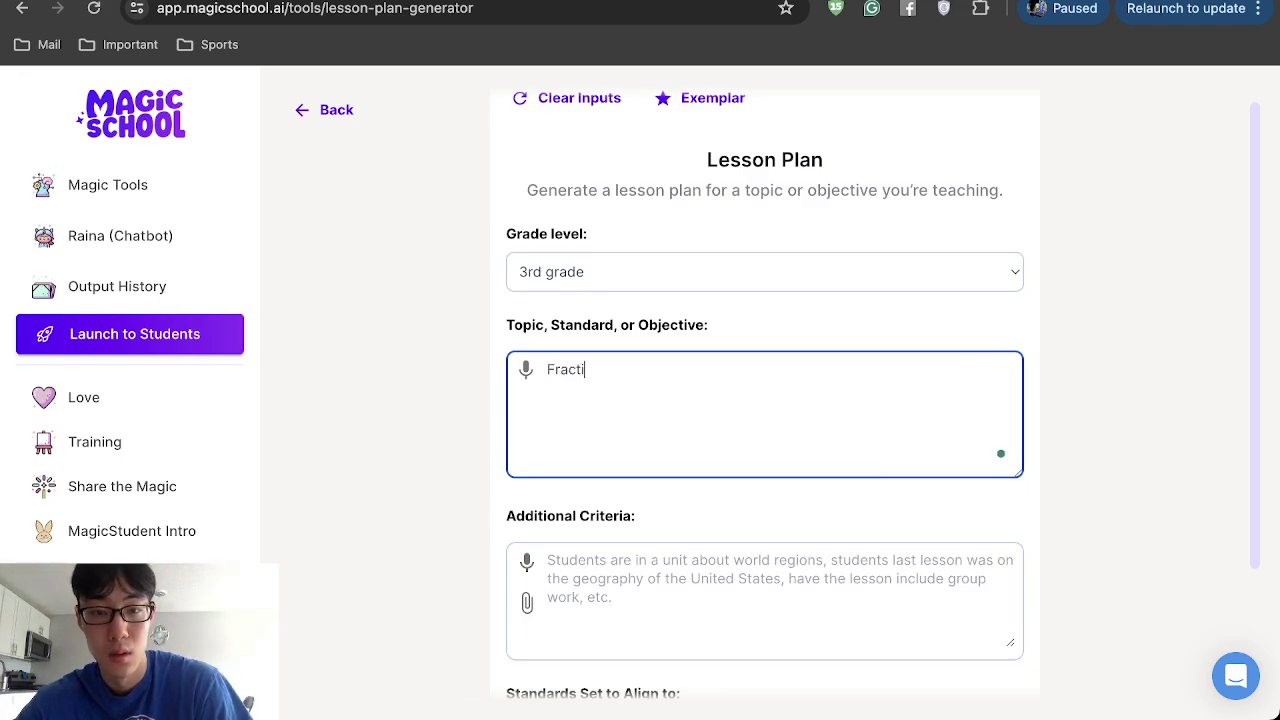
pyautogui.press('BackSpace')
pyautogui.press('BackSpace')
pyautogui.press('BackSpace')
pyautogui.press('BackSpace')
pyautogui.press('BackSpace')
pyautogui.press('BackSpace')
pyautogui.press('BackSpace')
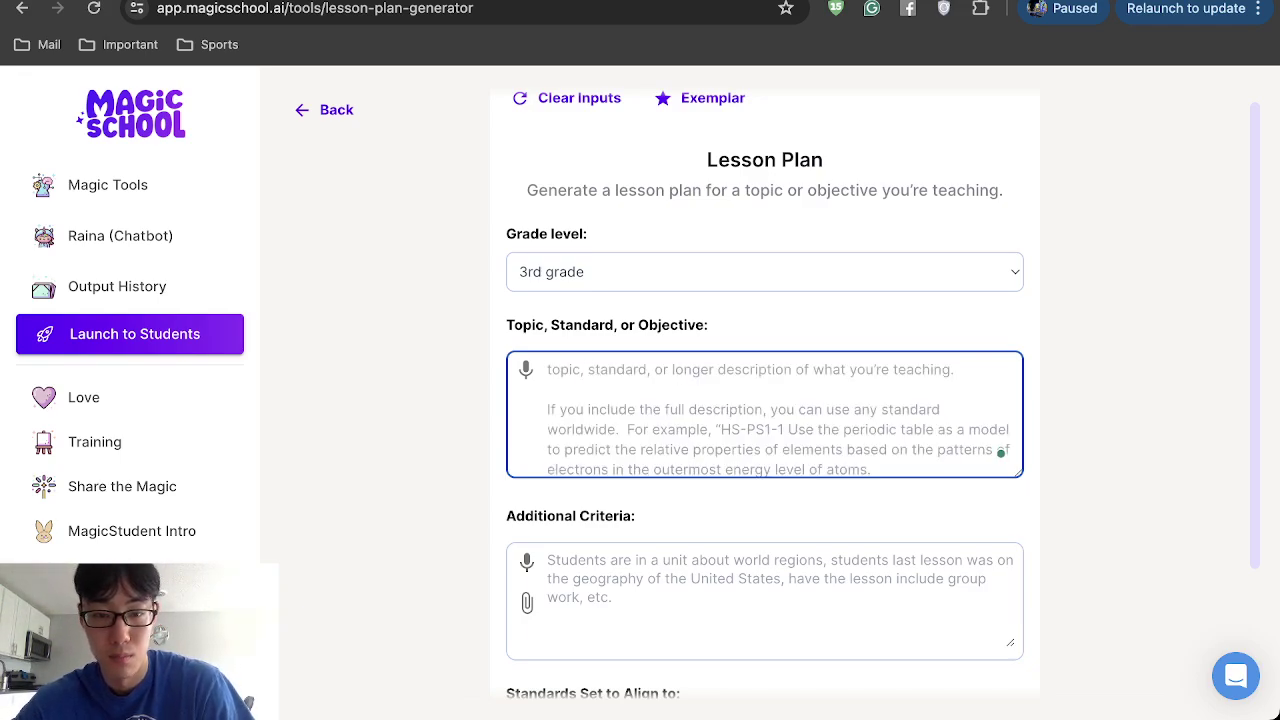
# Generate a lesson plan on "Comparing Fractions" with the additional criteria "Students will need to compare different fractions with different denominators."
pyautogui.write('Comparing F')
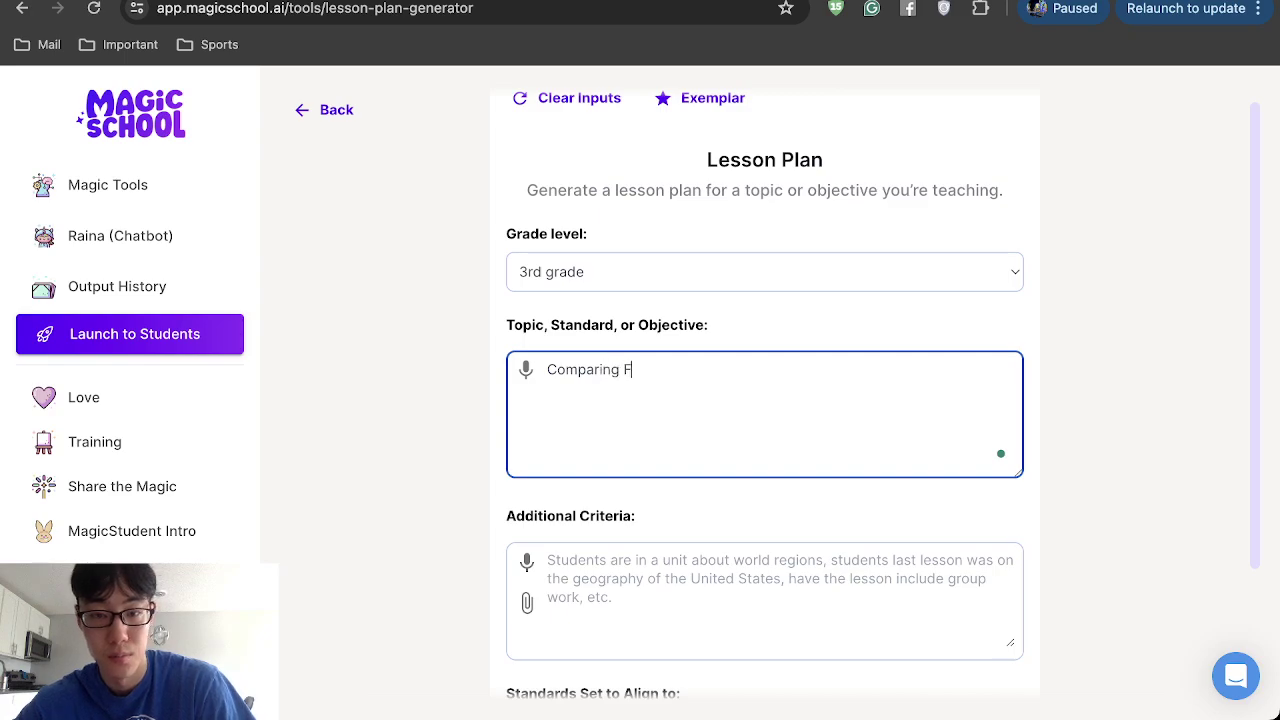
pyautogui.write('ractions')
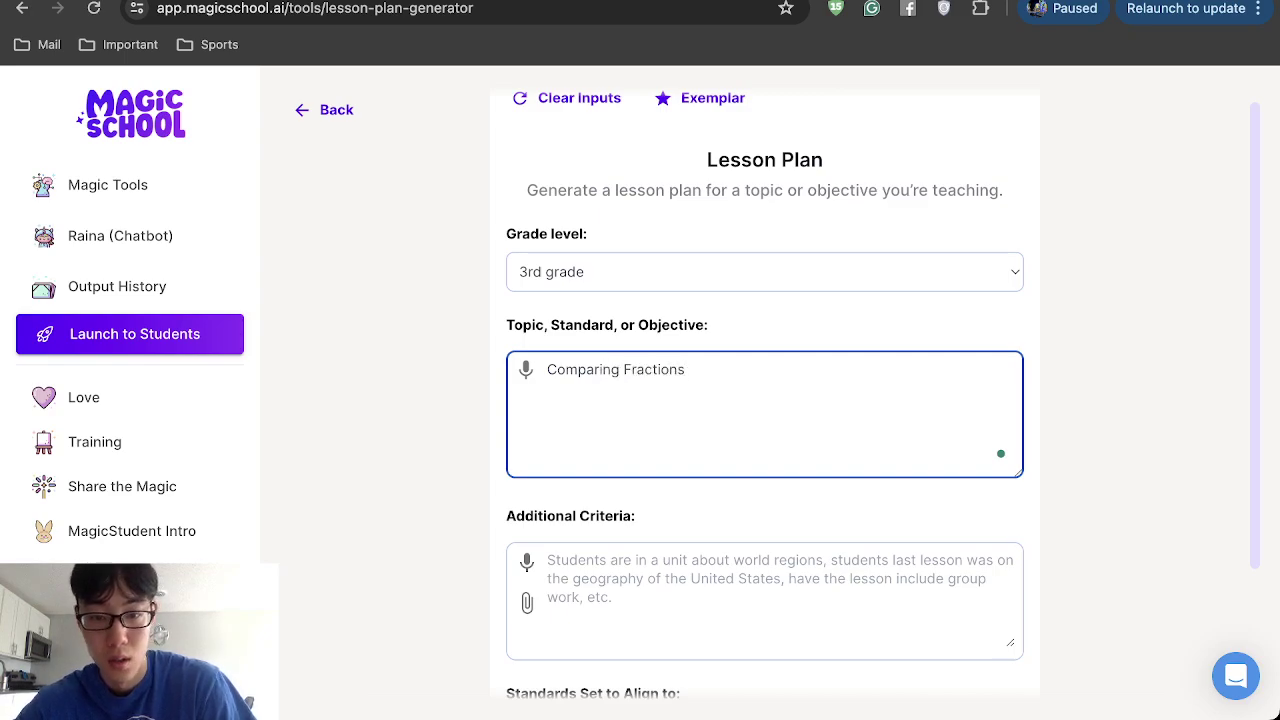
pyautogui.click(547, 560)
pyautogui.write('Studen')
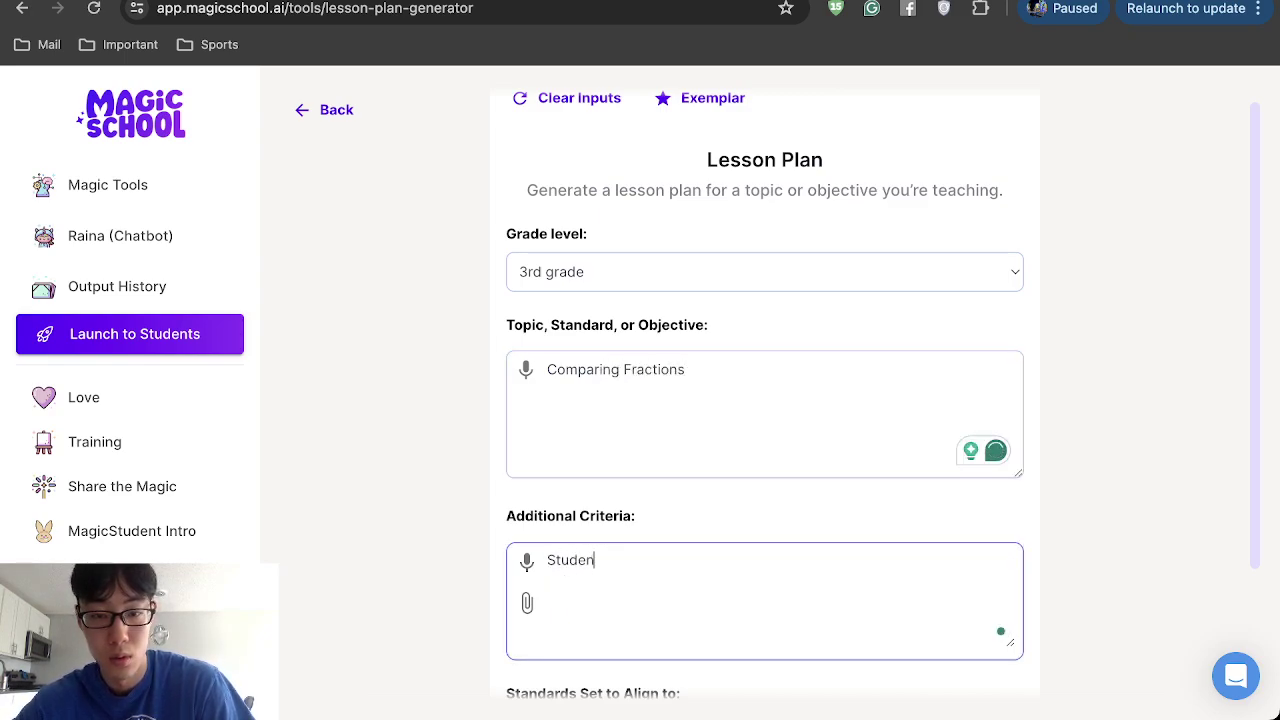
pyautogui.write('ts will need to c')
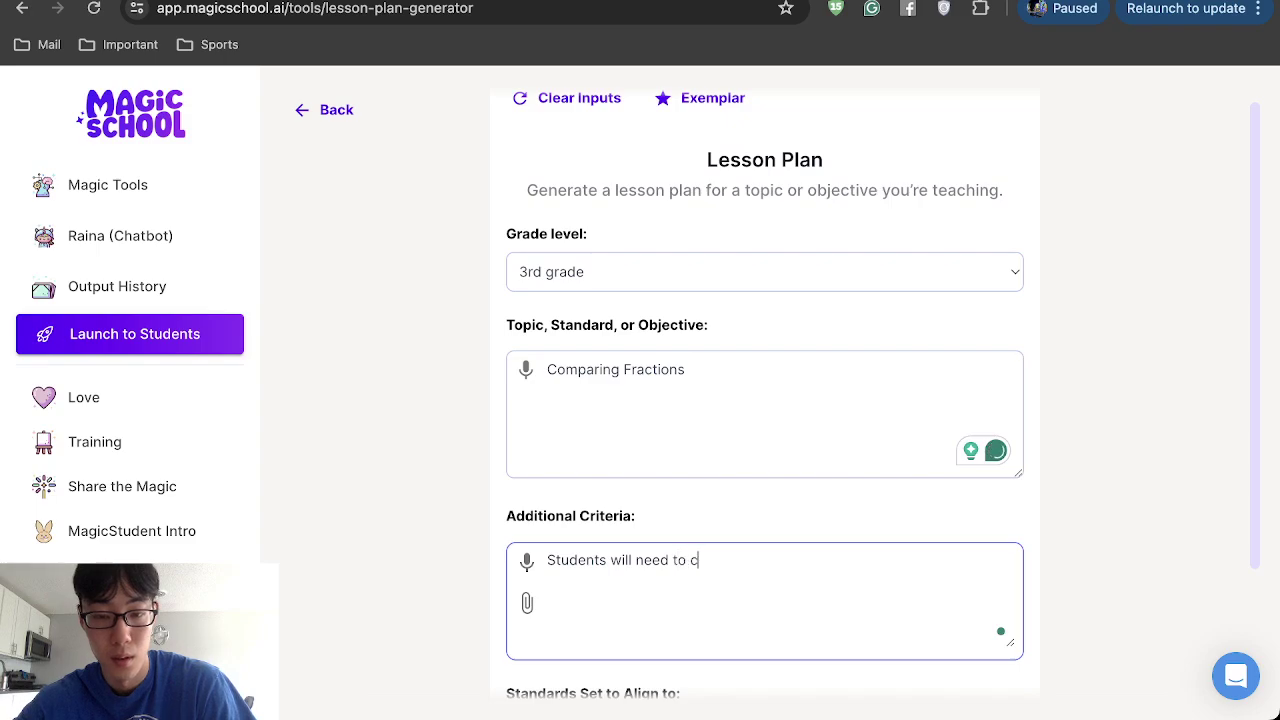
pyautogui.write('ompare differe')
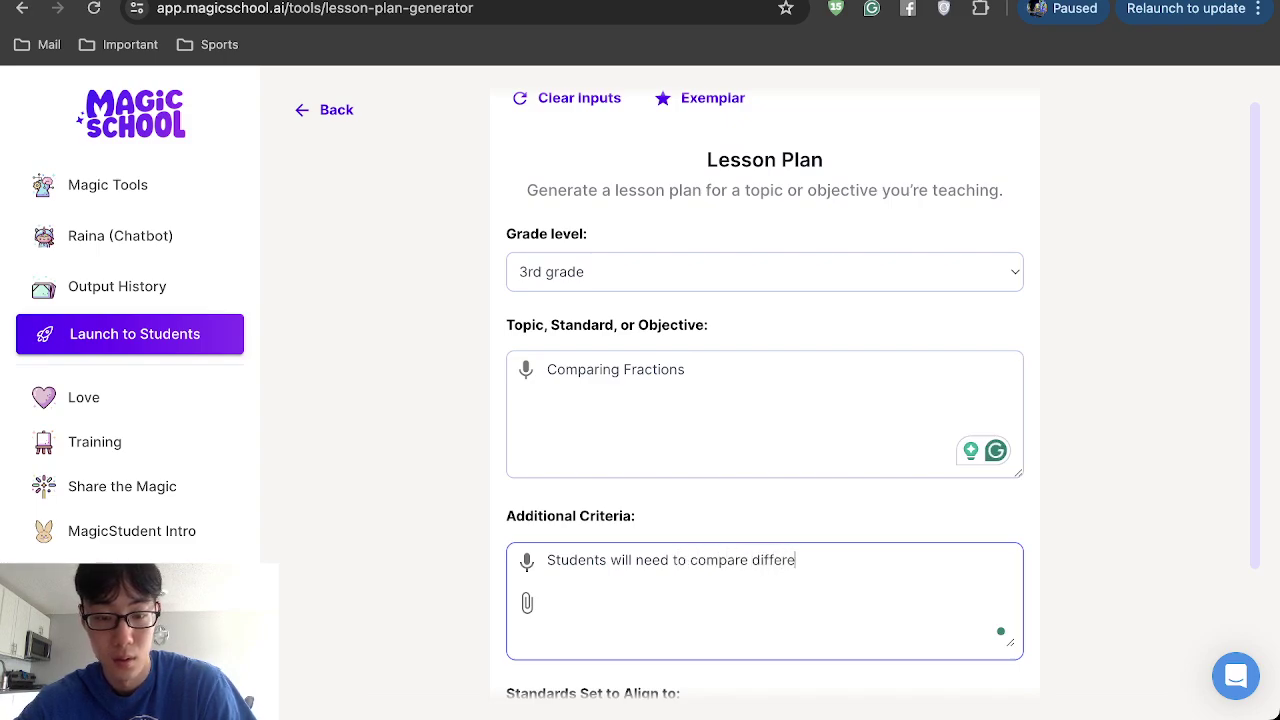
pyautogui.write('nt')
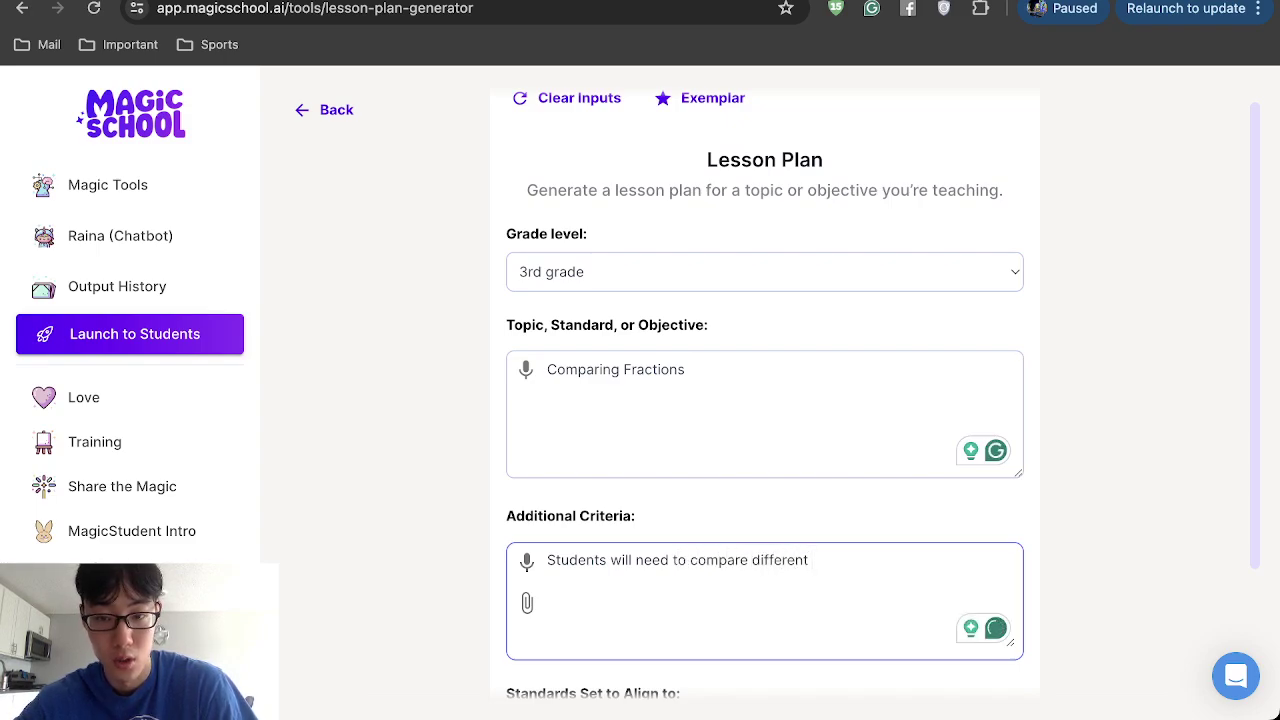
pyautogui.write(' fractions with')
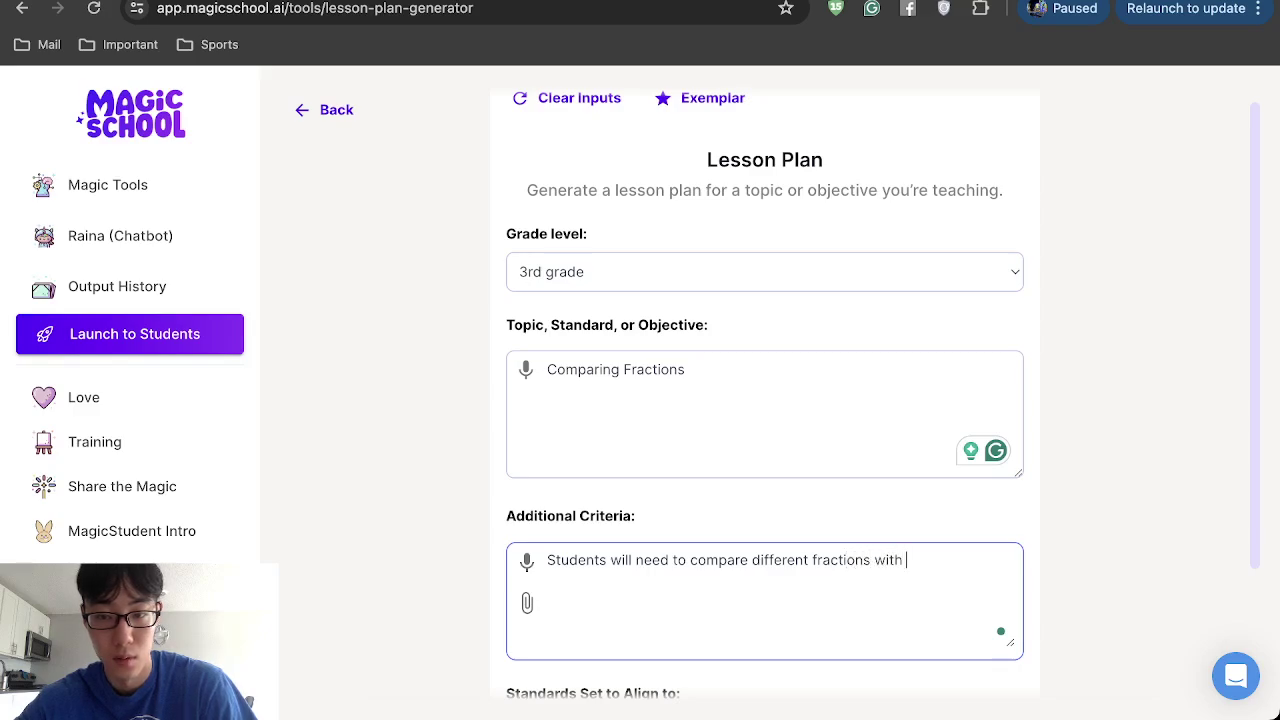
pyautogui.write(' different denominators.')
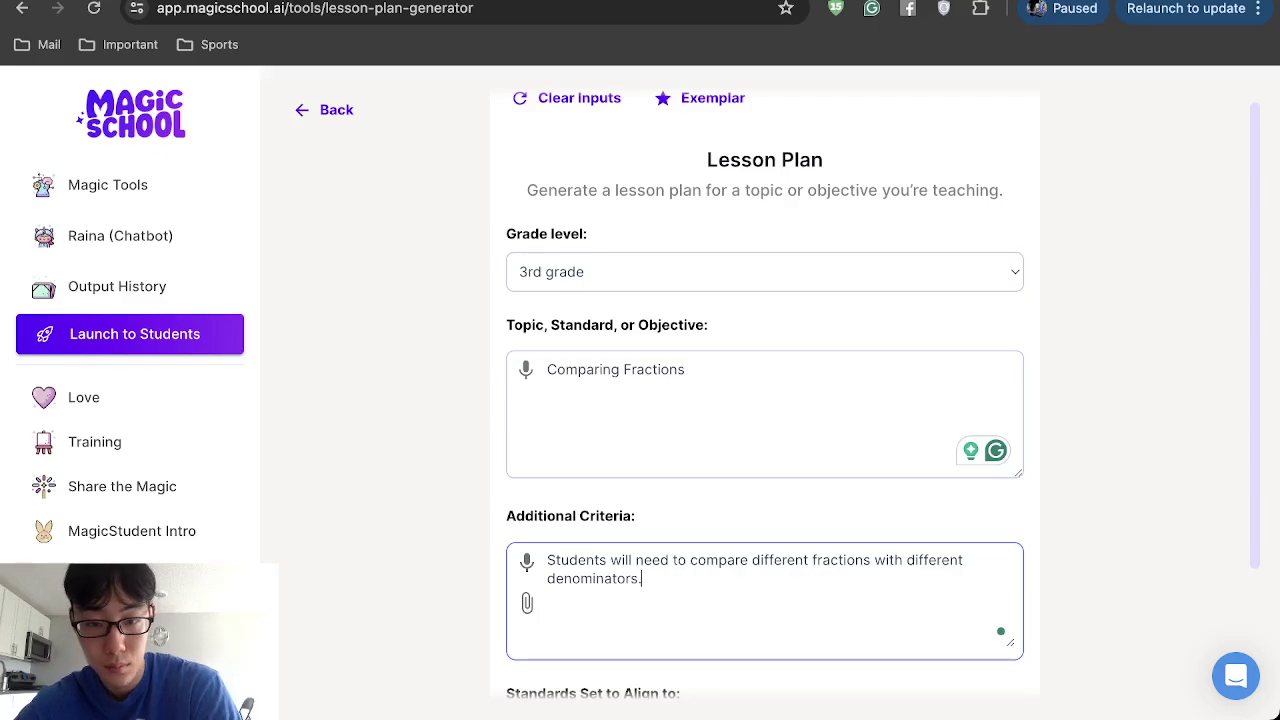
pyautogui.scroll(-2, 765, 400)
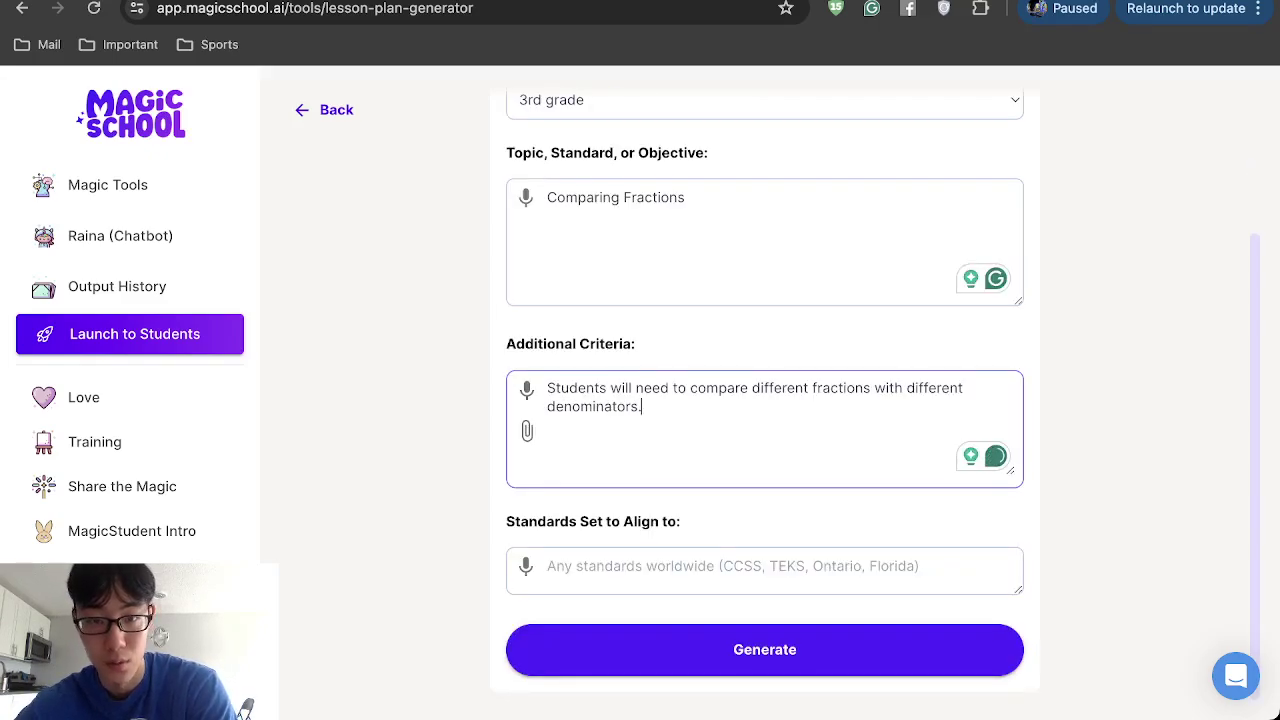
pyautogui.click(687, 643)
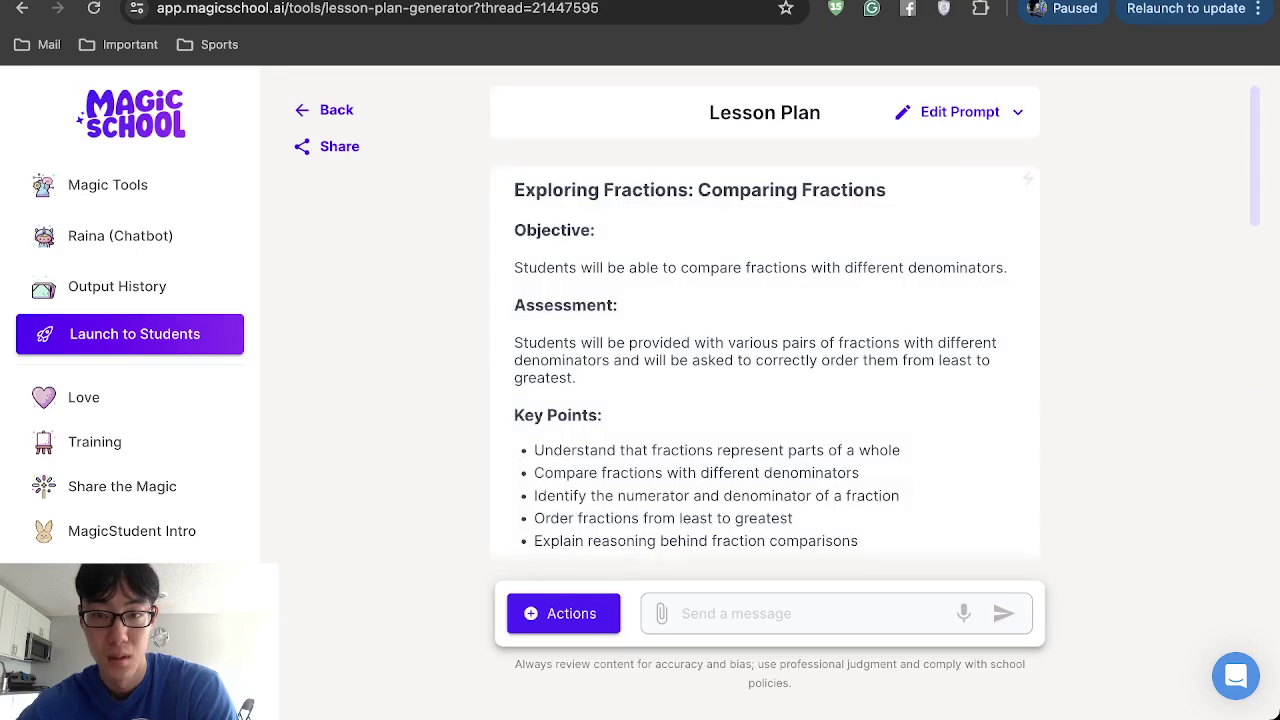
# Read through the generated fractions lesson plan, from the objective and key points to the homework and standards addressed
pyautogui.scroll(-1, 765, 330)
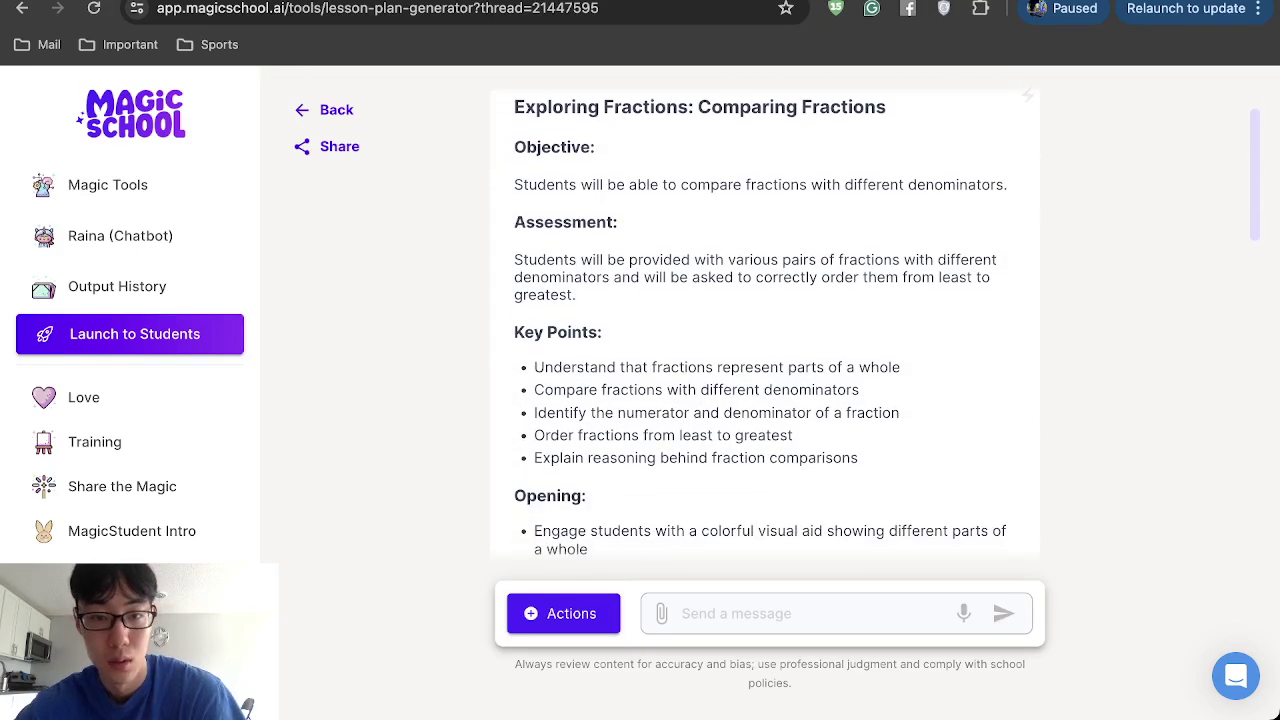
pyautogui.scroll(-5, 765, 330)
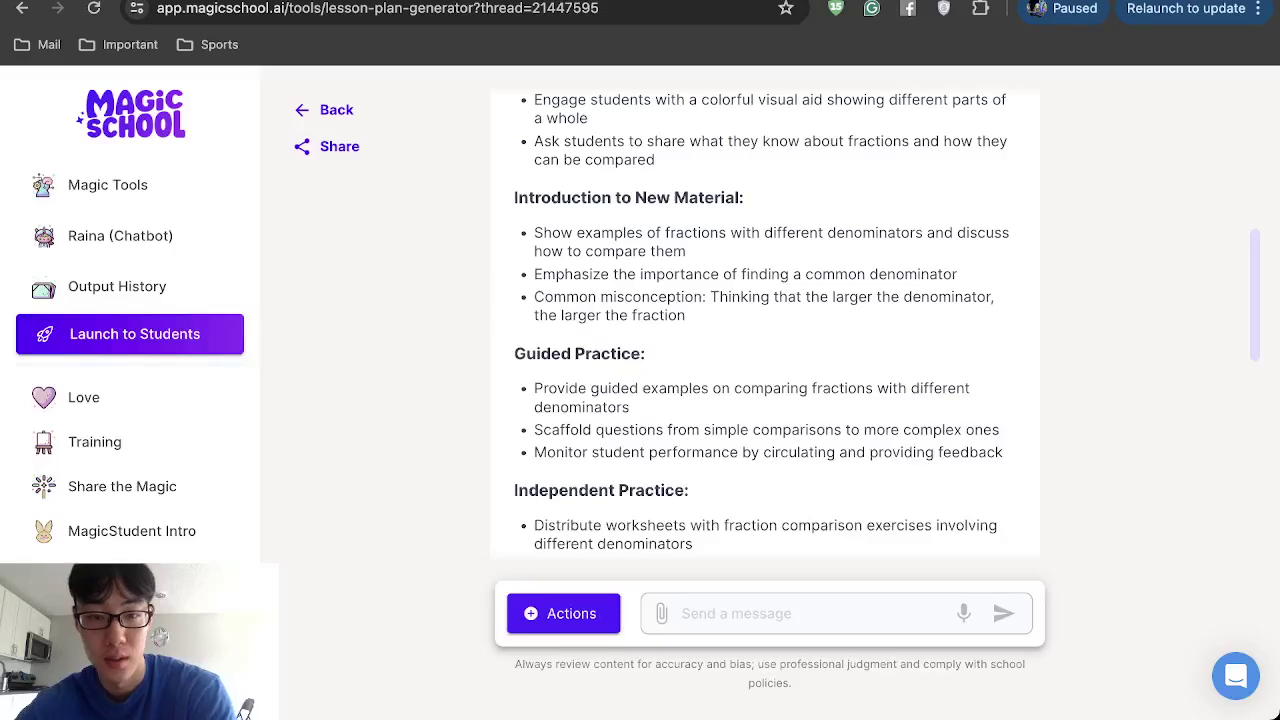
pyautogui.scroll(-3, 765, 330)
pyautogui.scroll(1, 765, 330)
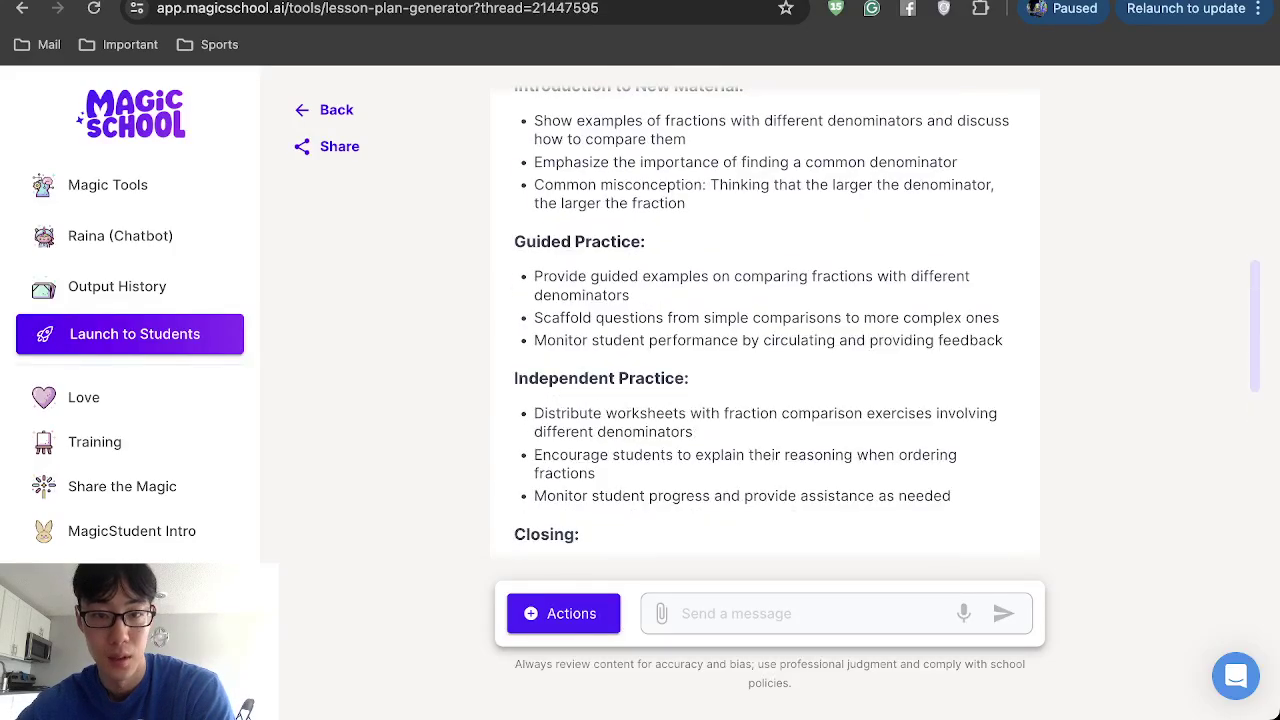
pyautogui.scroll(1, 765, 330)
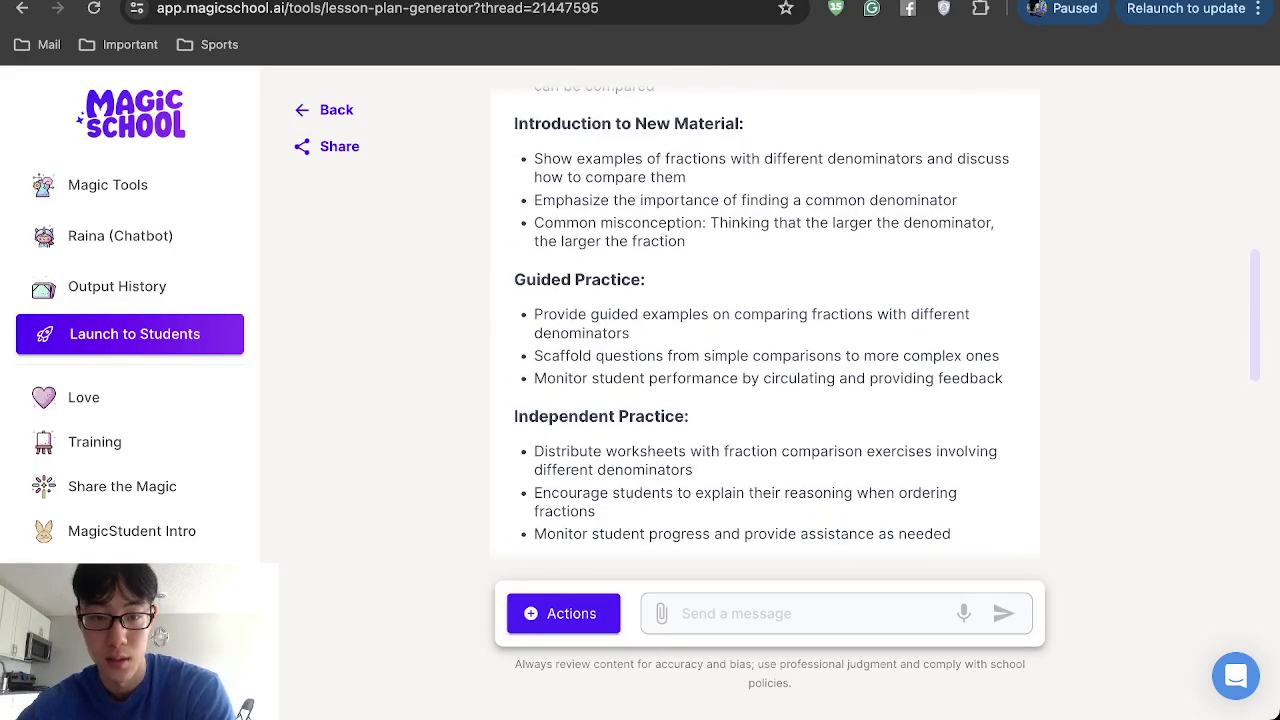
pyautogui.scroll(-6, 765, 330)
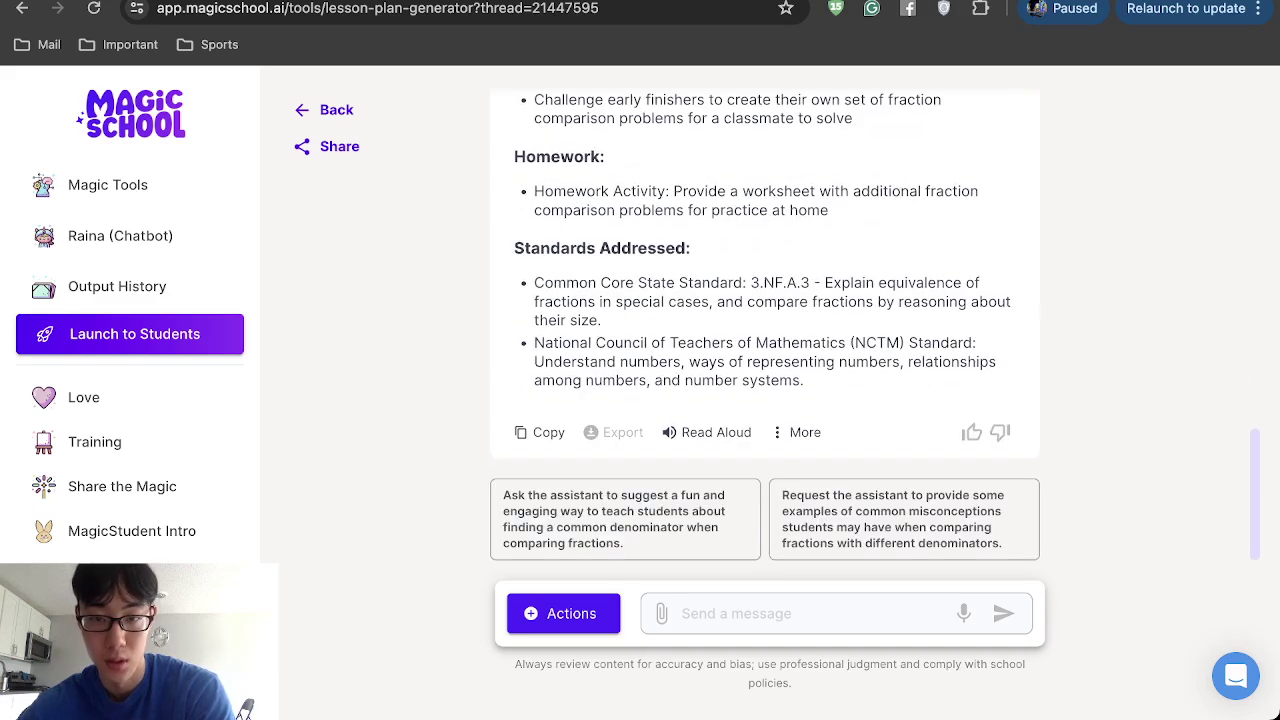
pyautogui.scroll(15, 765, 320)
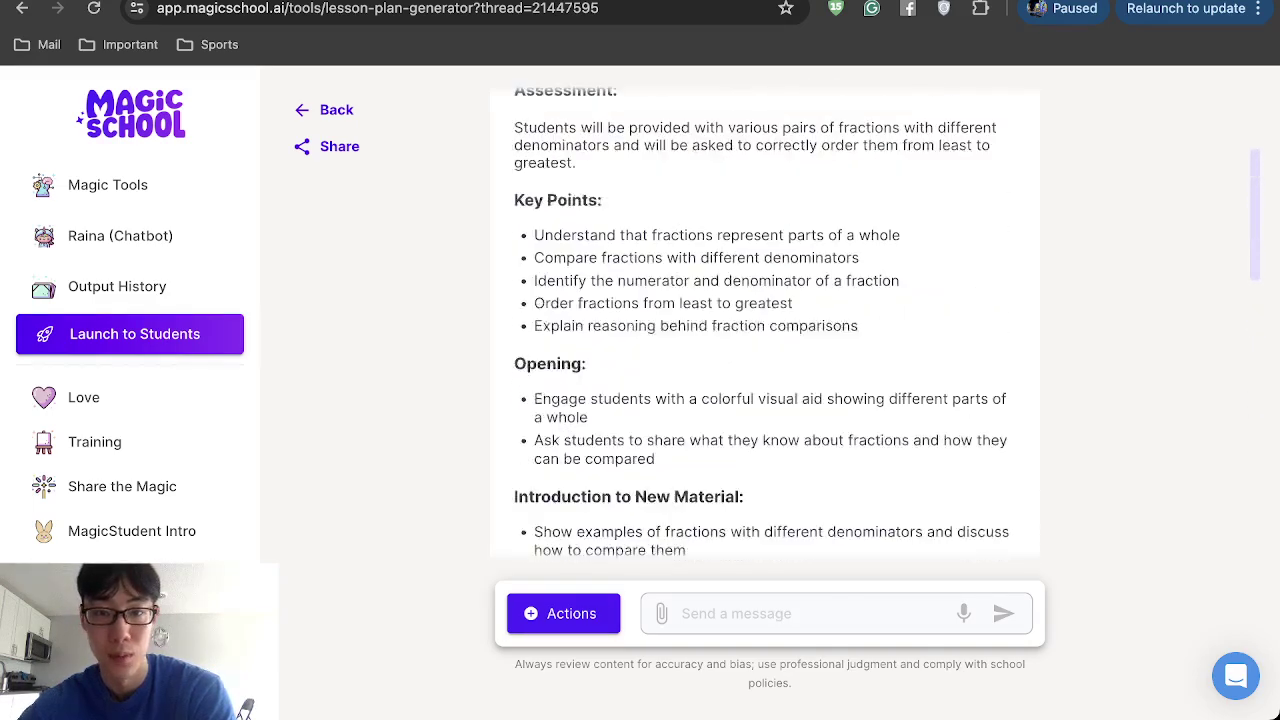
pyautogui.scroll(5, 765, 320)
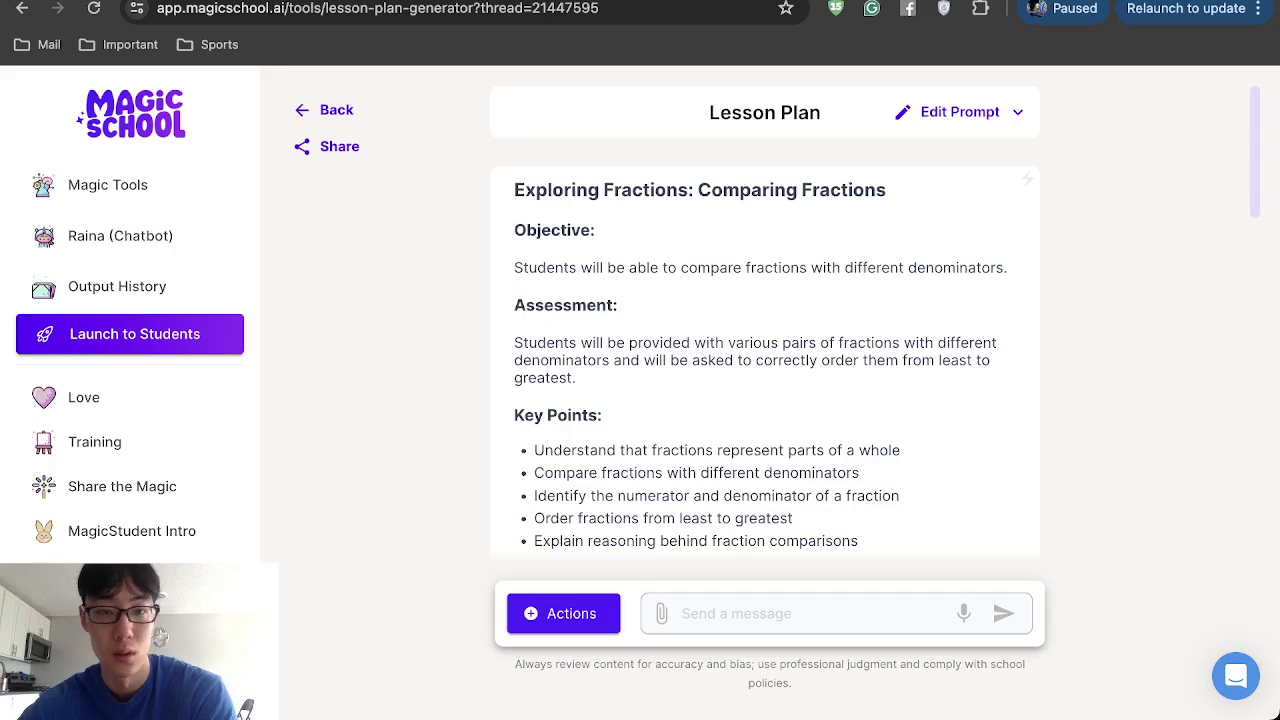
pyautogui.scroll(-2, 765, 320)
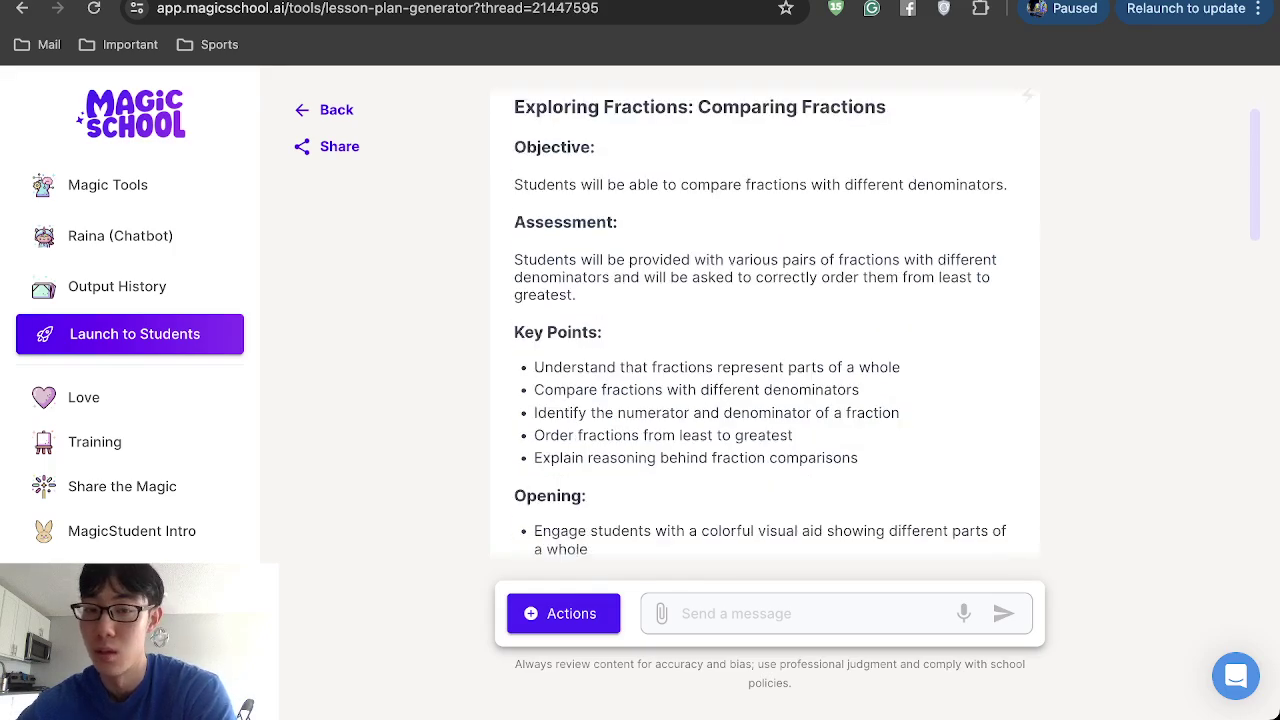
pyautogui.scroll(-7, 765, 320)
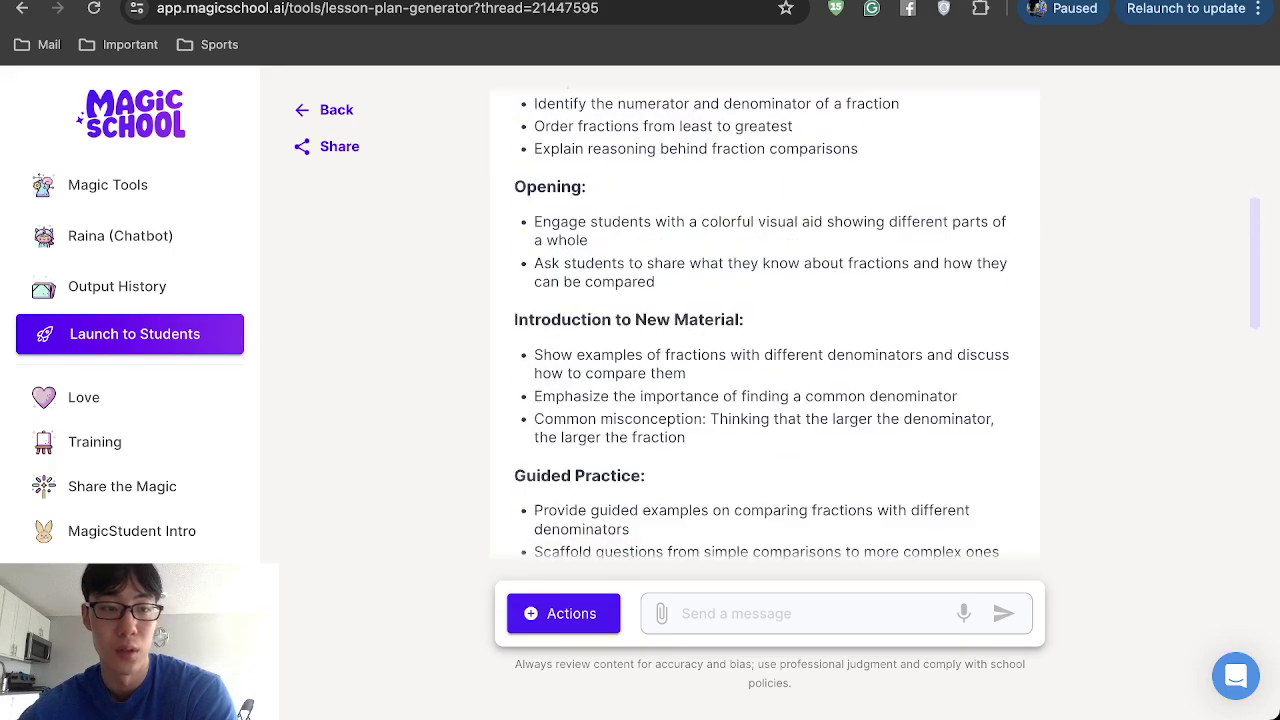
# Open the E-mail Family tool from the Magic Tools favorites and enter the teacher's name as the author
pyautogui.click(130, 187)
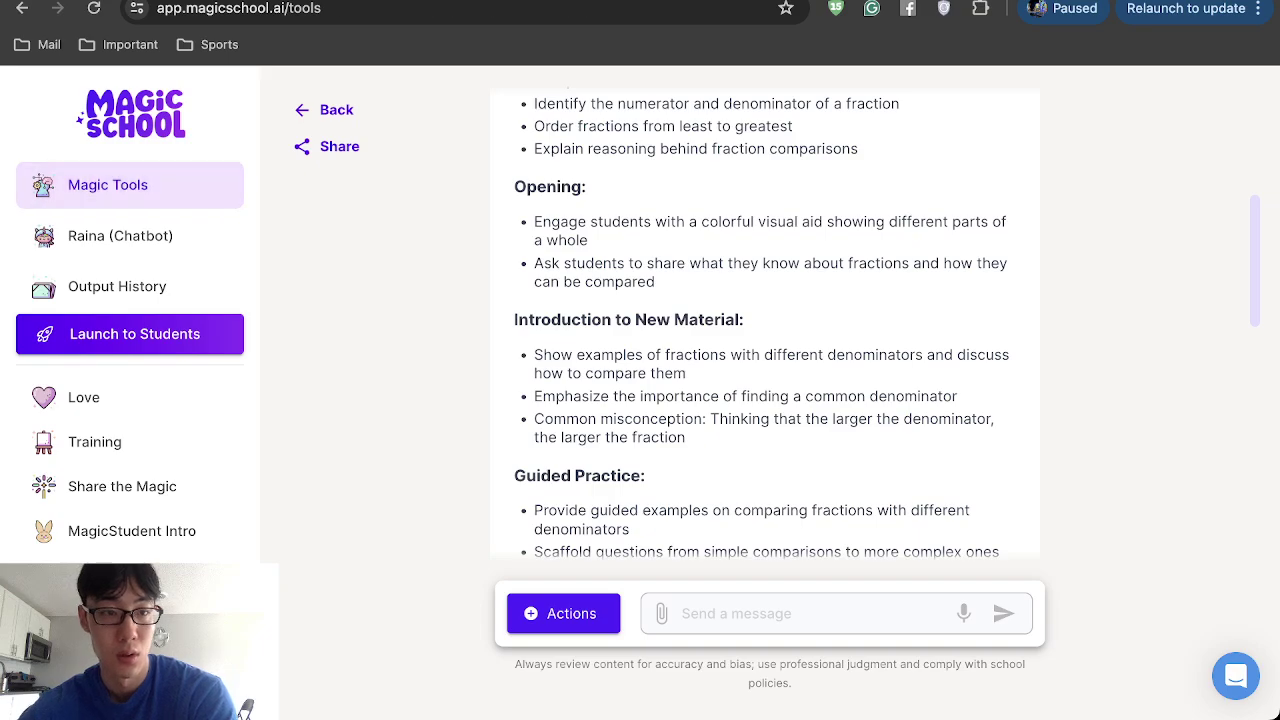
pyautogui.scroll(-2, 770, 500)
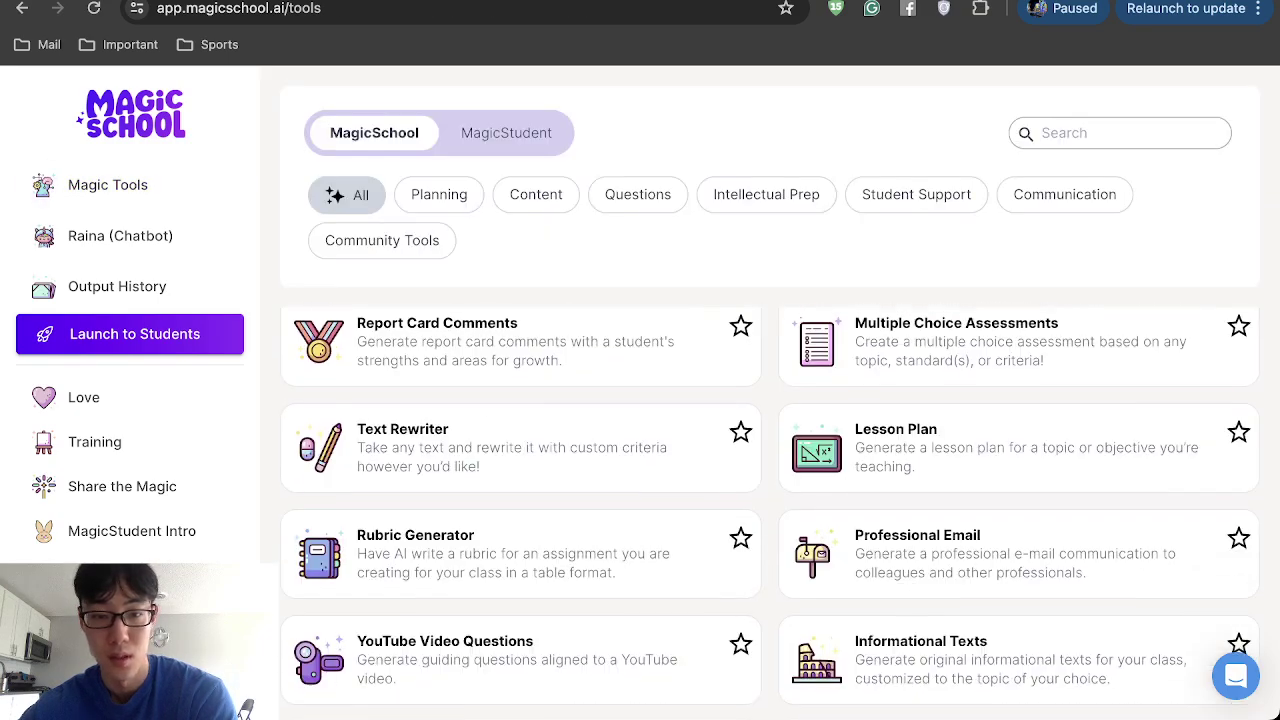
pyautogui.scroll(5, 770, 500)
pyautogui.scroll(-1, 770, 500)
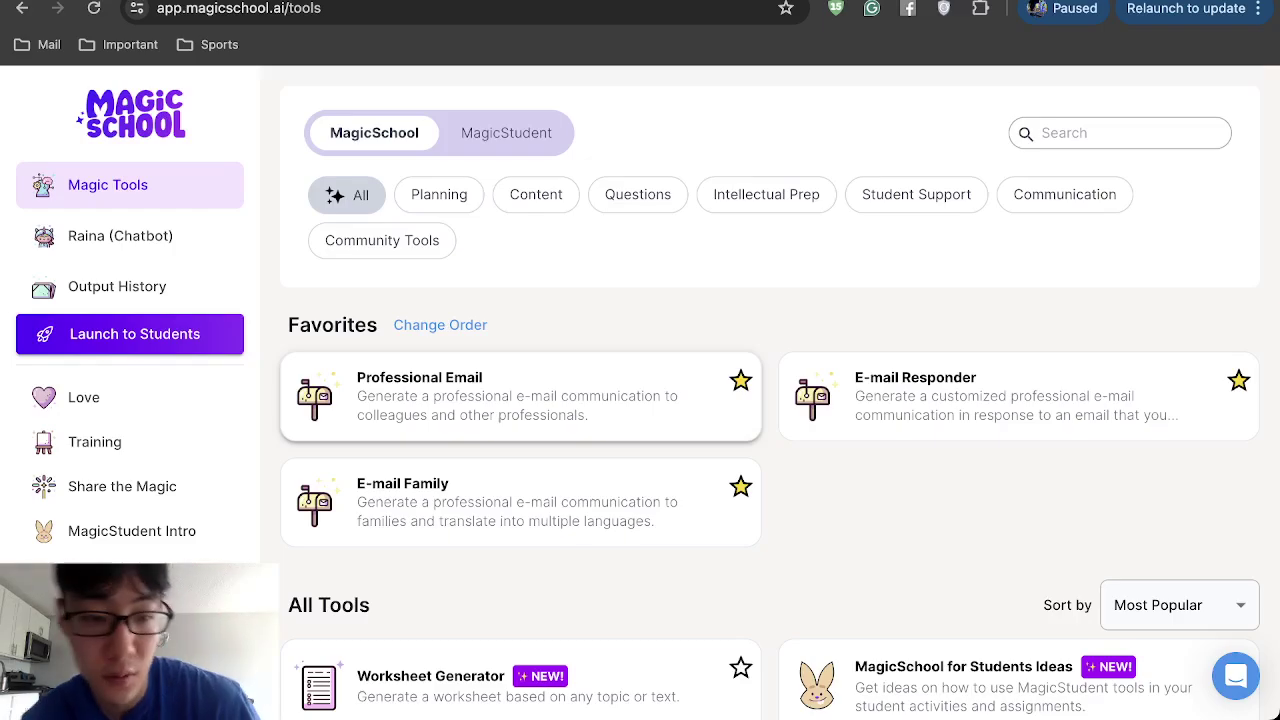
pyautogui.click(520, 502)
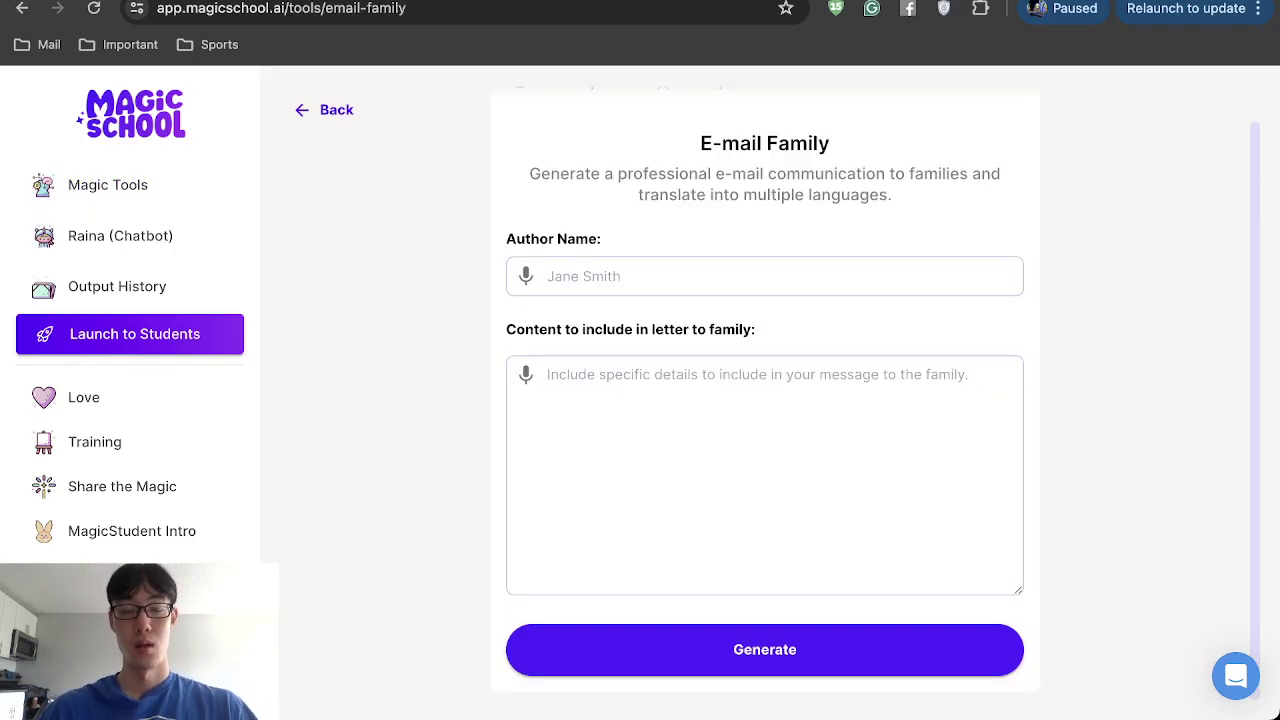
pyautogui.click(547, 276)
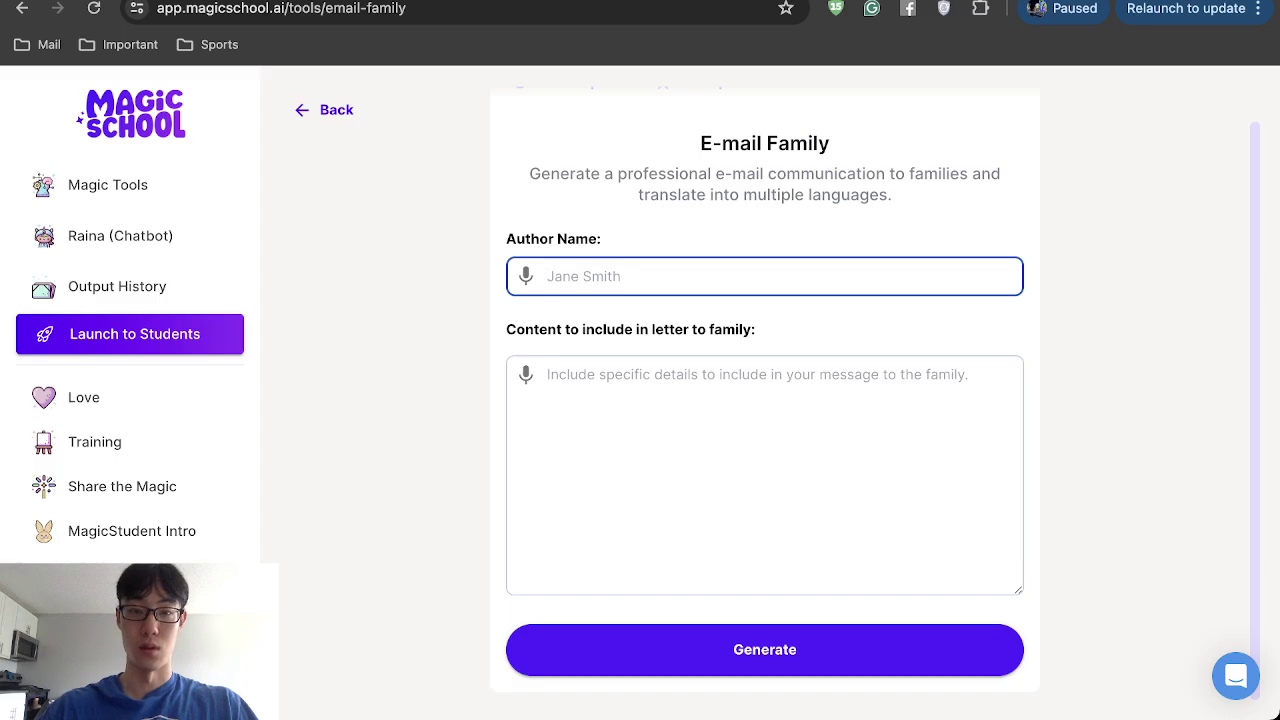
pyautogui.write('Mr. Fuji')
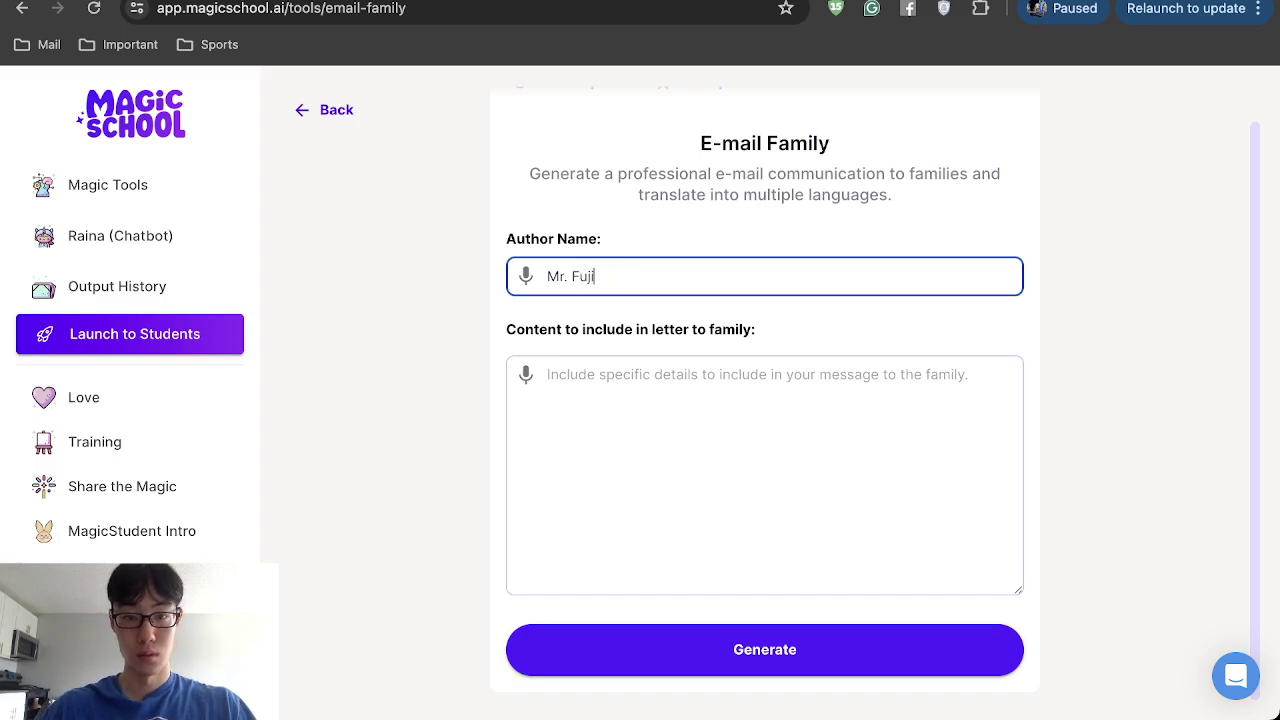
pyautogui.write('oka')
# Write "Students will be focusing on fractions, nonfiction reading, and autobiography writing." as letter content, accepting the suggested "and" before "autobiography"
pyautogui.click(547, 374)
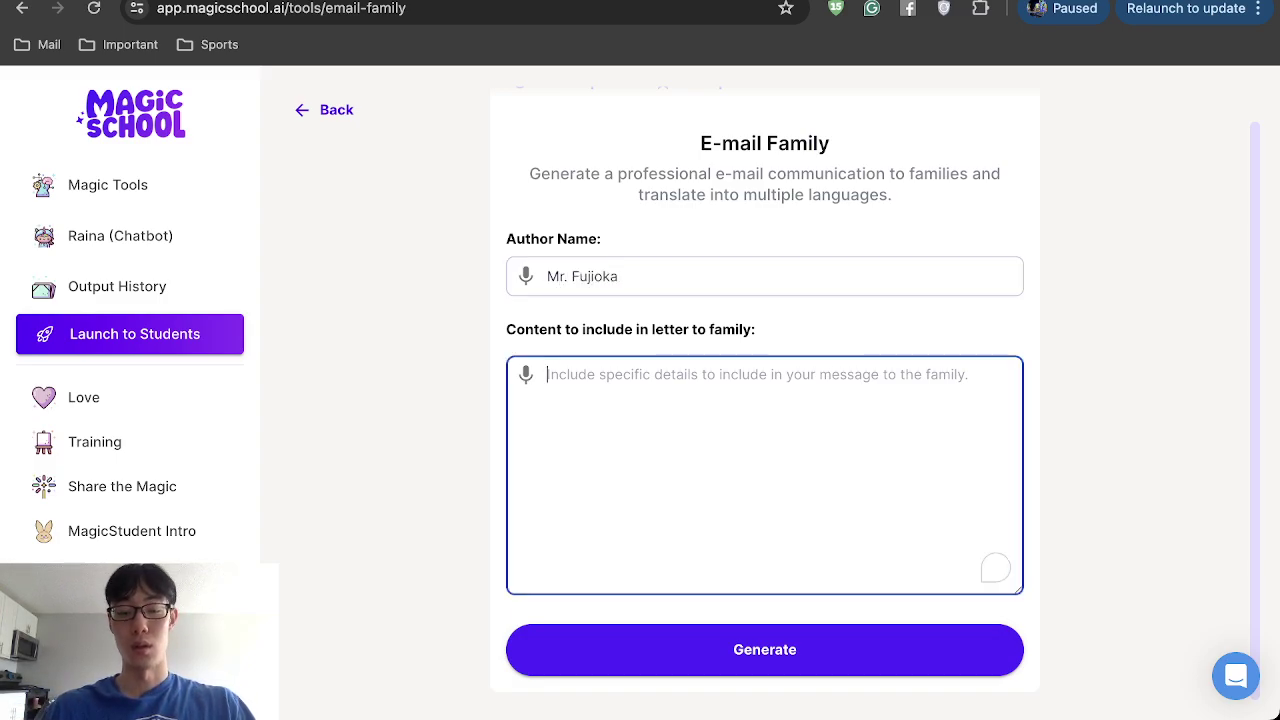
pyautogui.write('St')
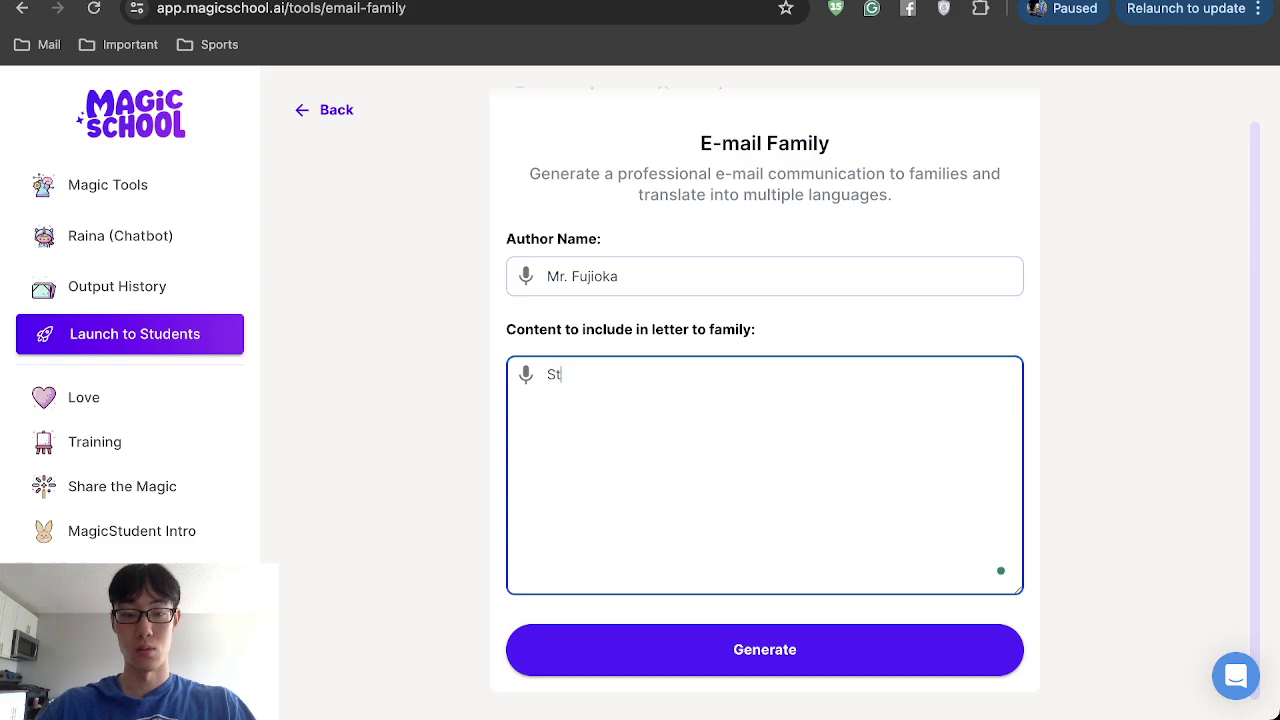
pyautogui.write('udents will')
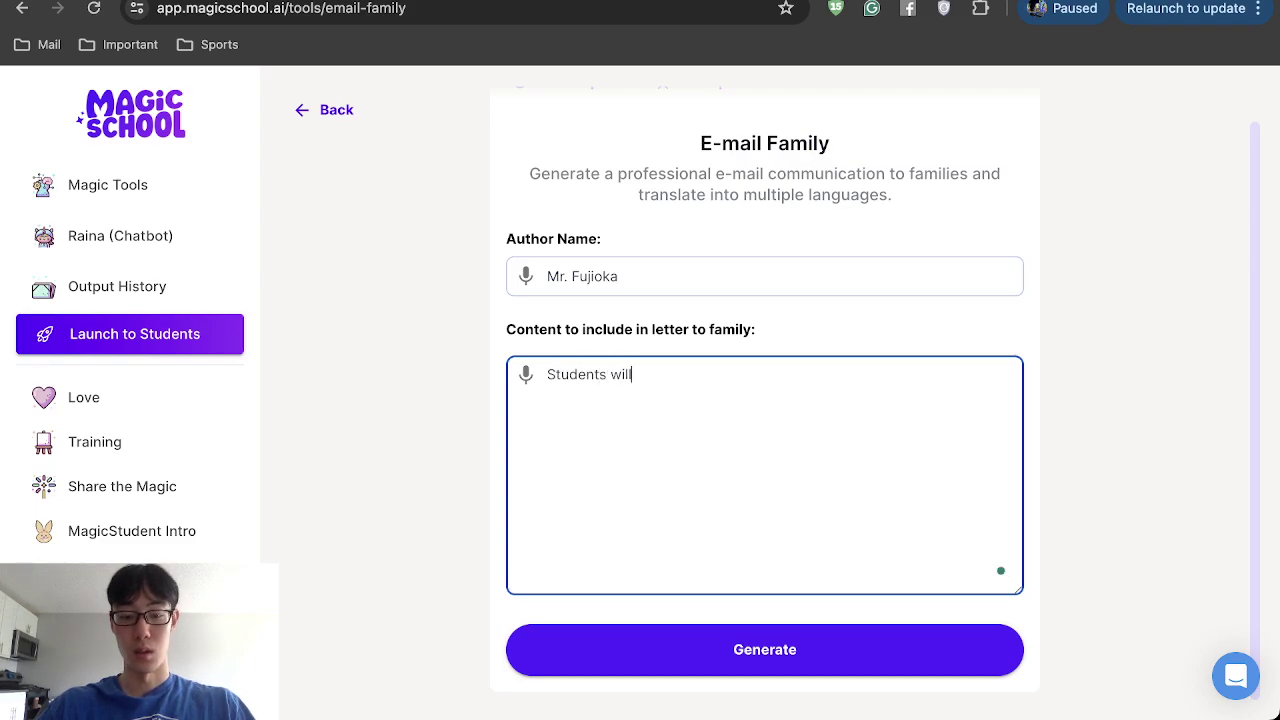
pyautogui.write(' be ')
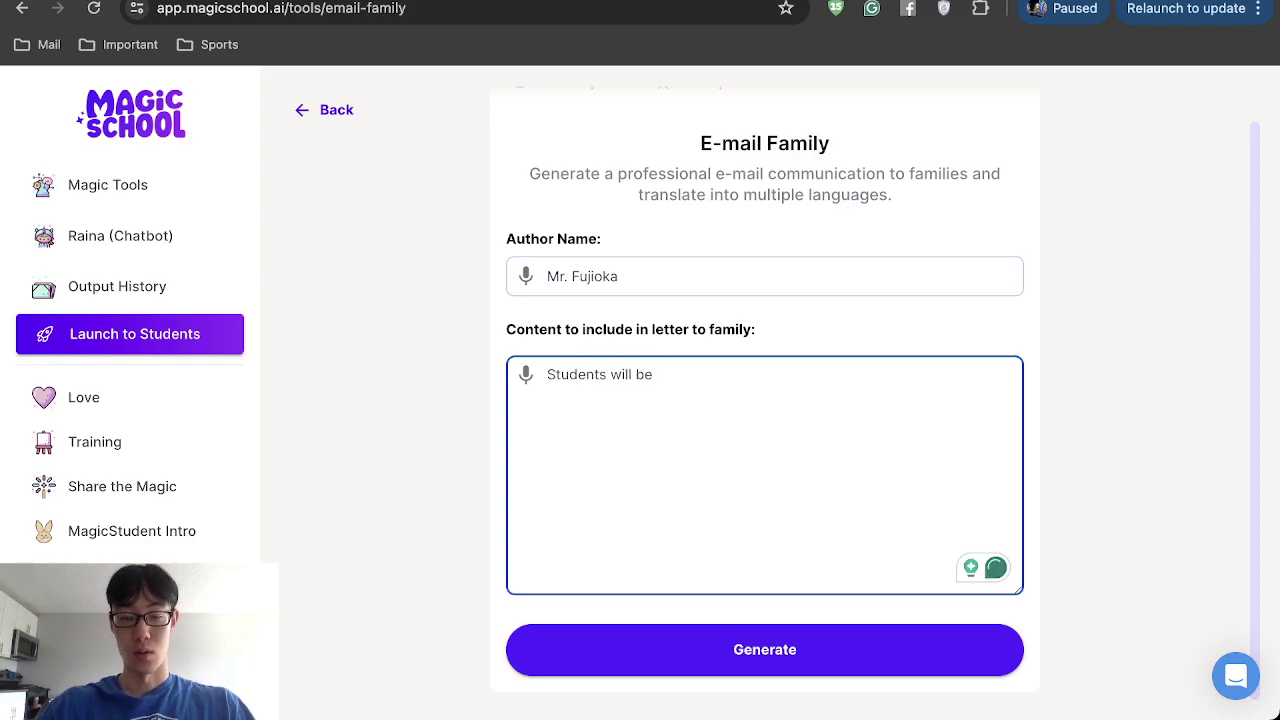
pyautogui.write('focusing on f')
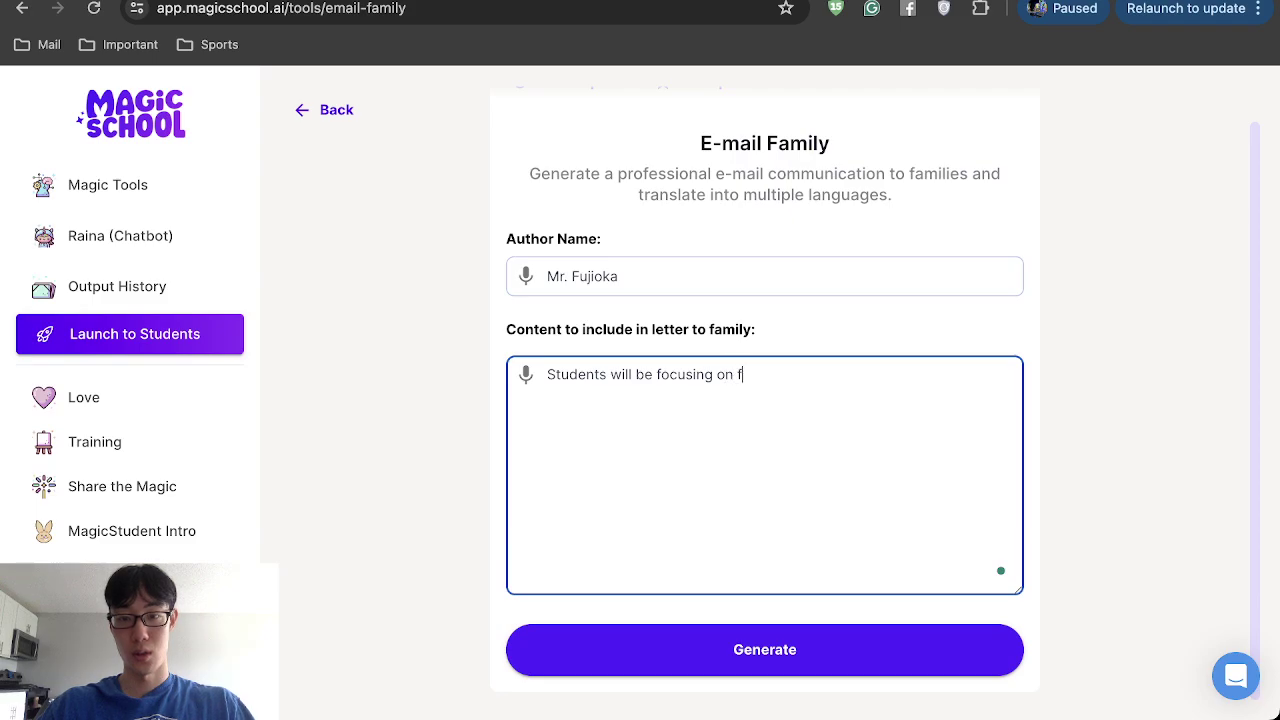
pyautogui.write('ractions, n')
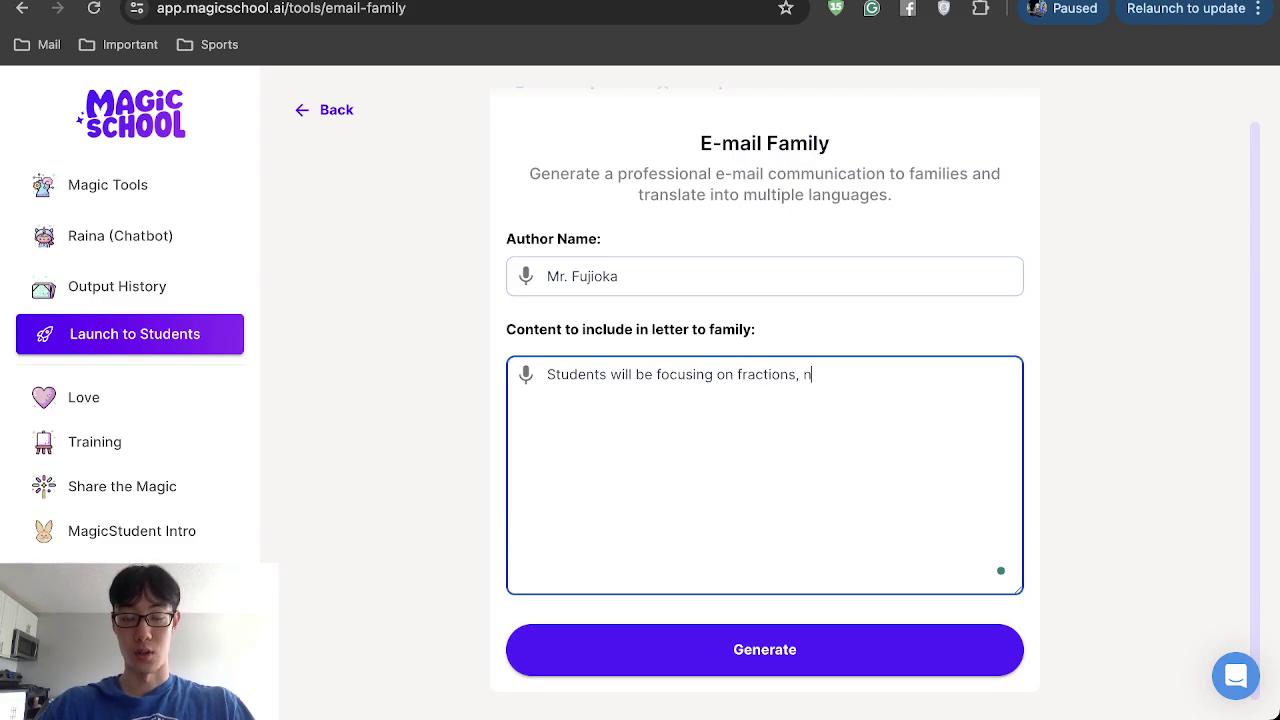
pyautogui.write('onfiction reading,')
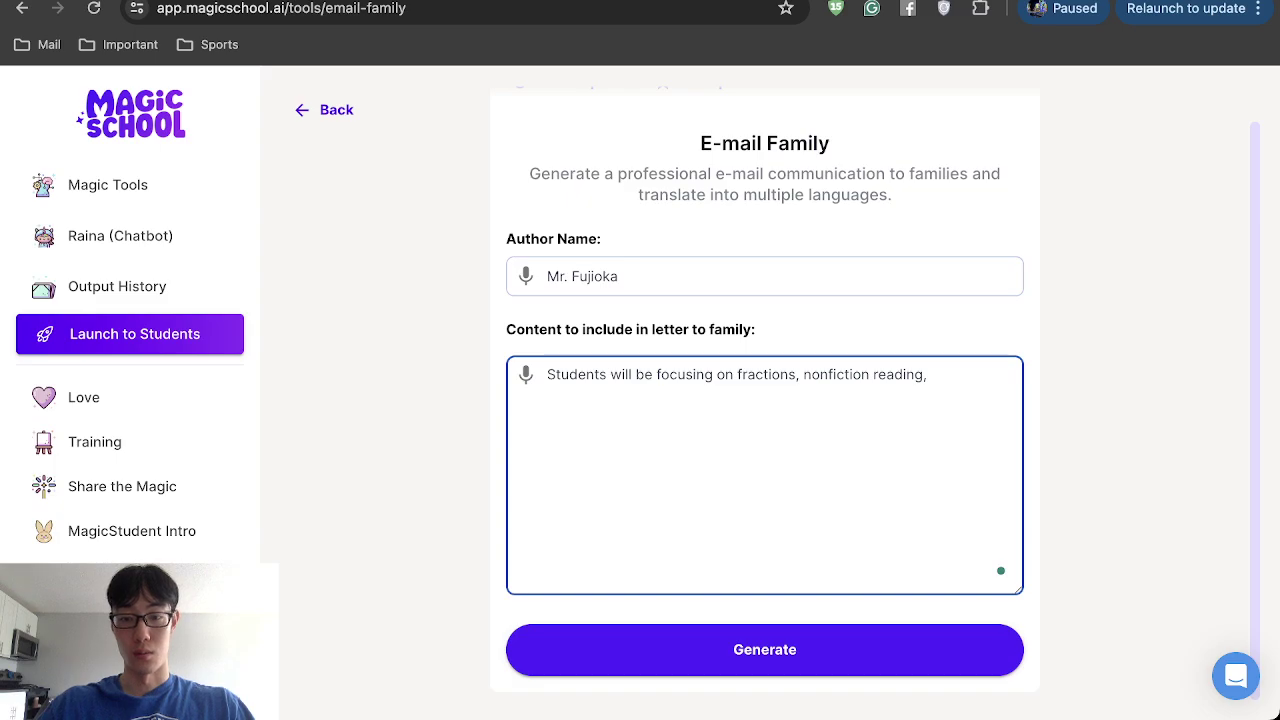
pyautogui.write(' autiobiogr')
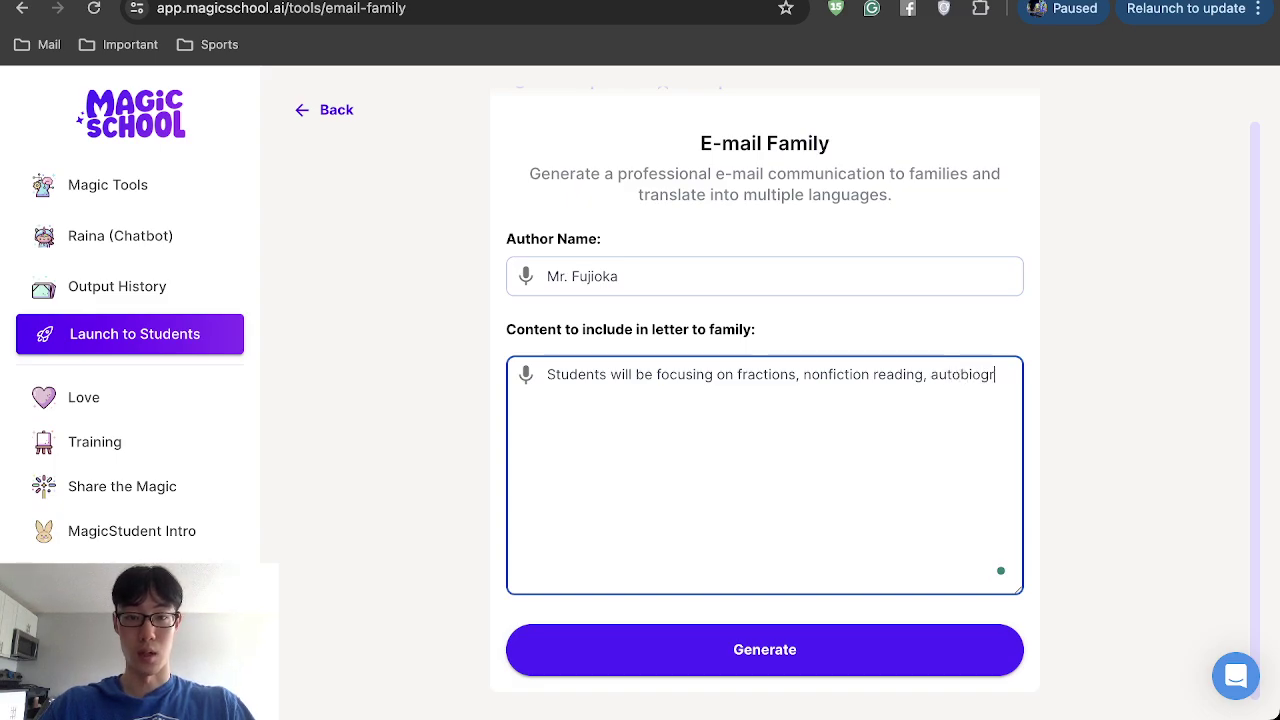
pyautogui.write('aphy writing.')
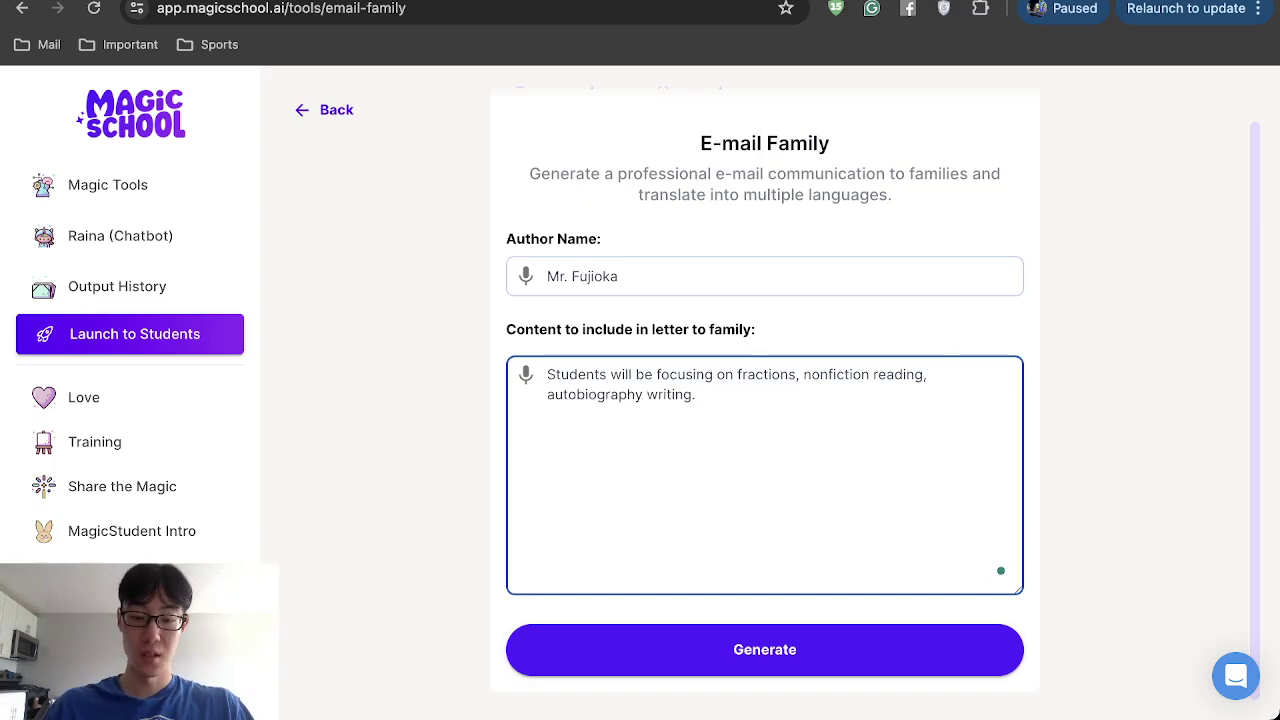
pyautogui.write(' We a')
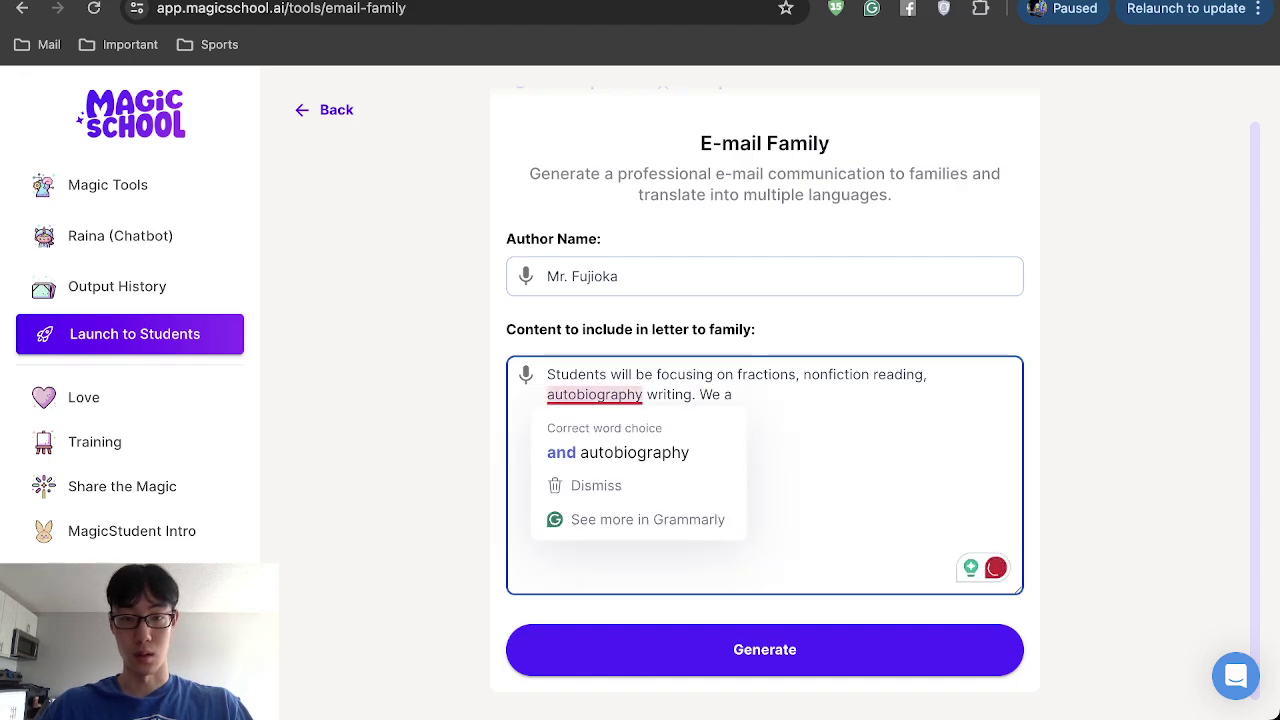
pyautogui.press('Tab')
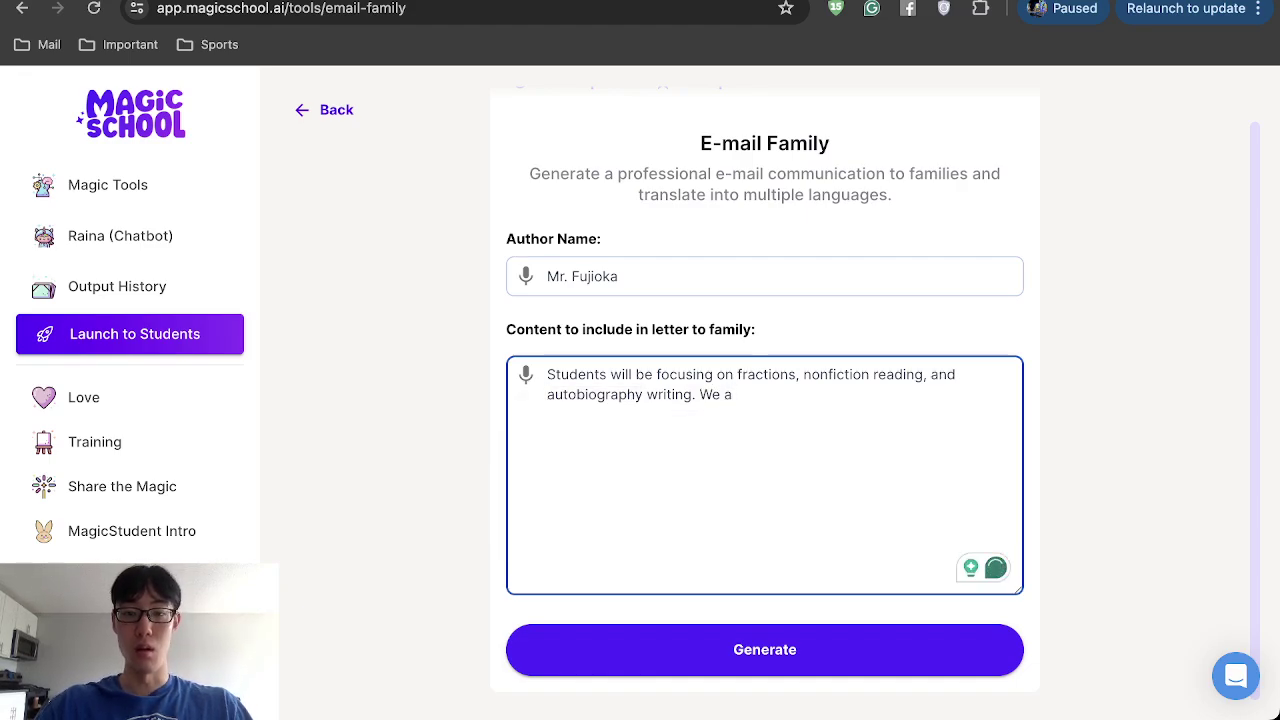
# Continue the letter content with "We have an assembly next week in the afternoon, and a field trip last week of August."
pyautogui.press('BackSpace')
pyautogui.write('have an as')
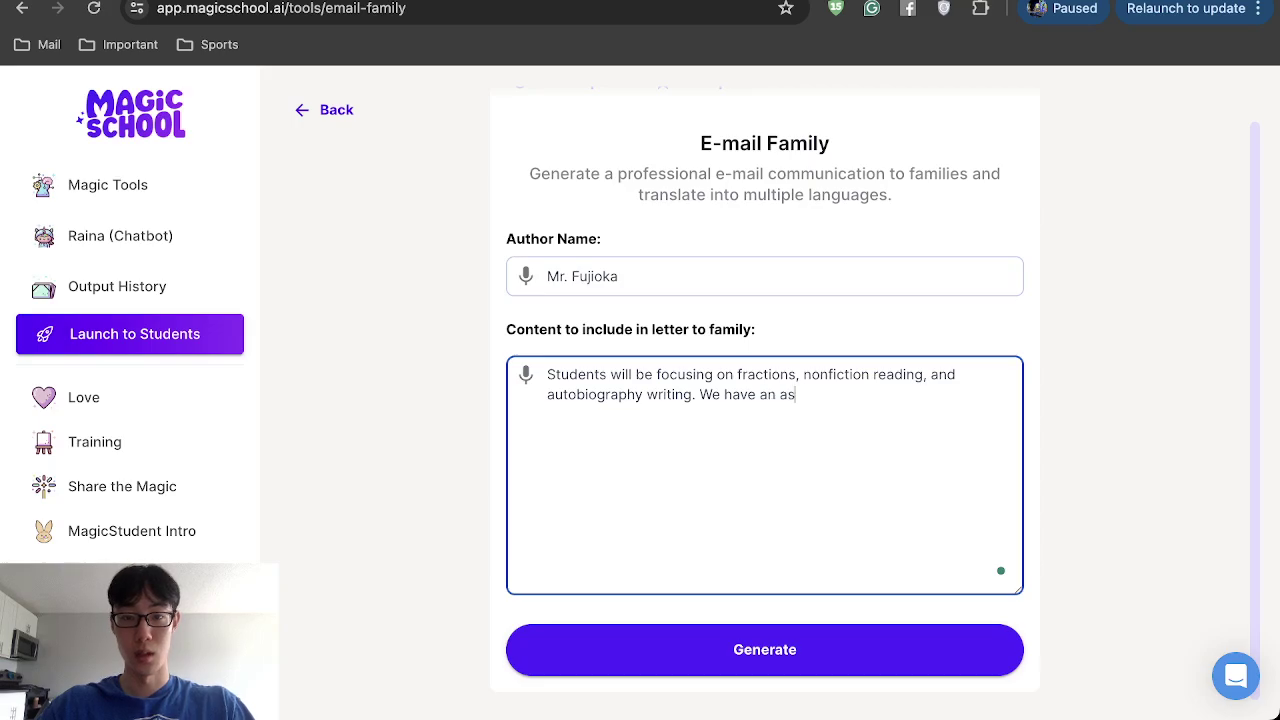
pyautogui.write('sembly next w')
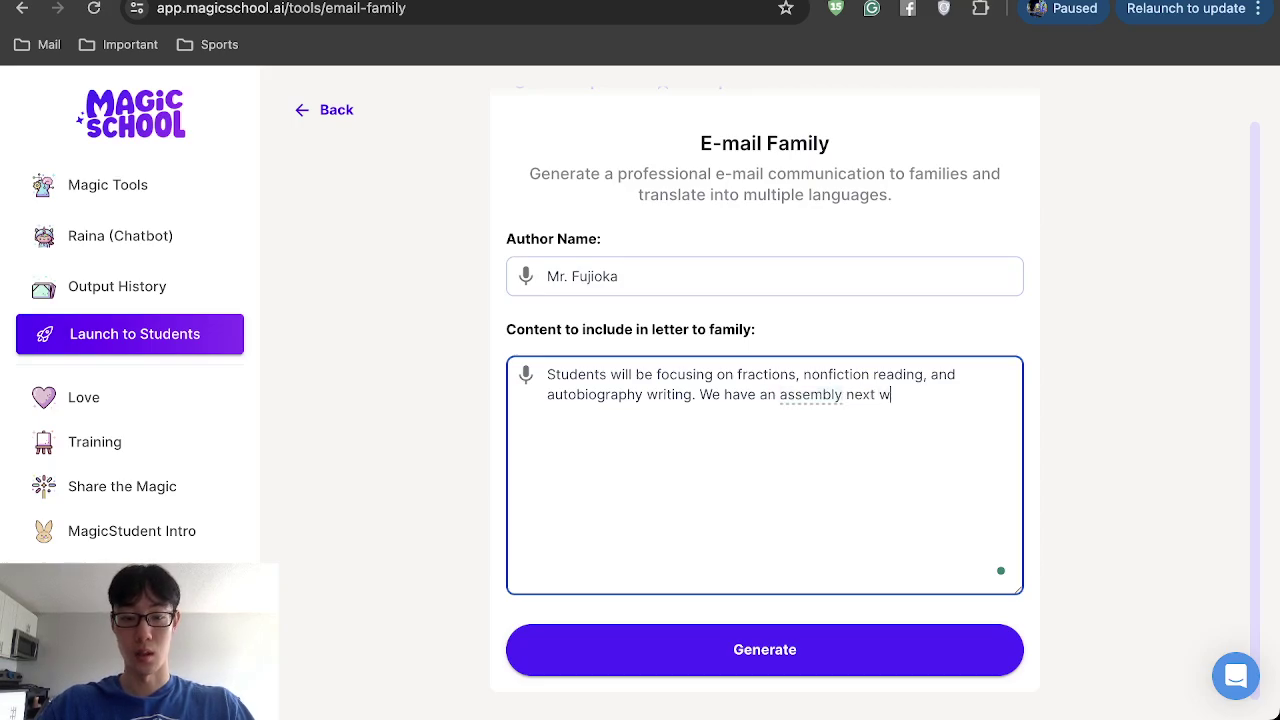
pyautogui.write('eek in the a')
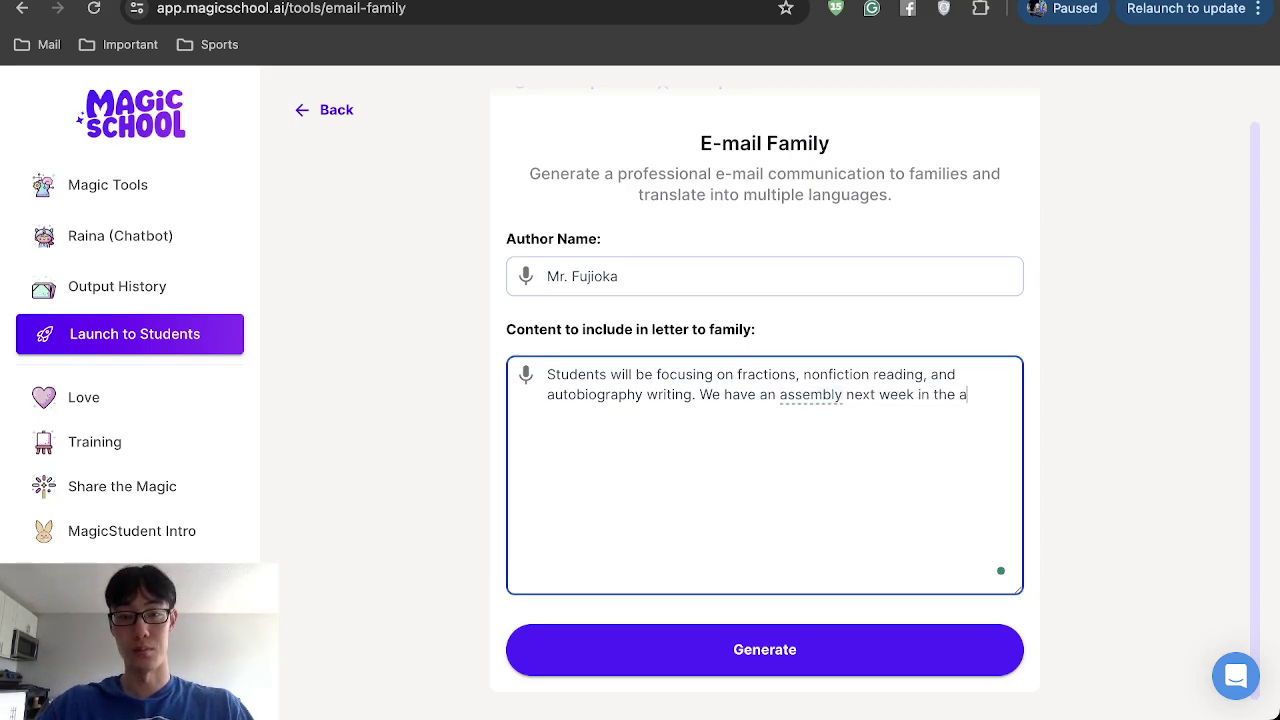
pyautogui.write('fternoon, ')
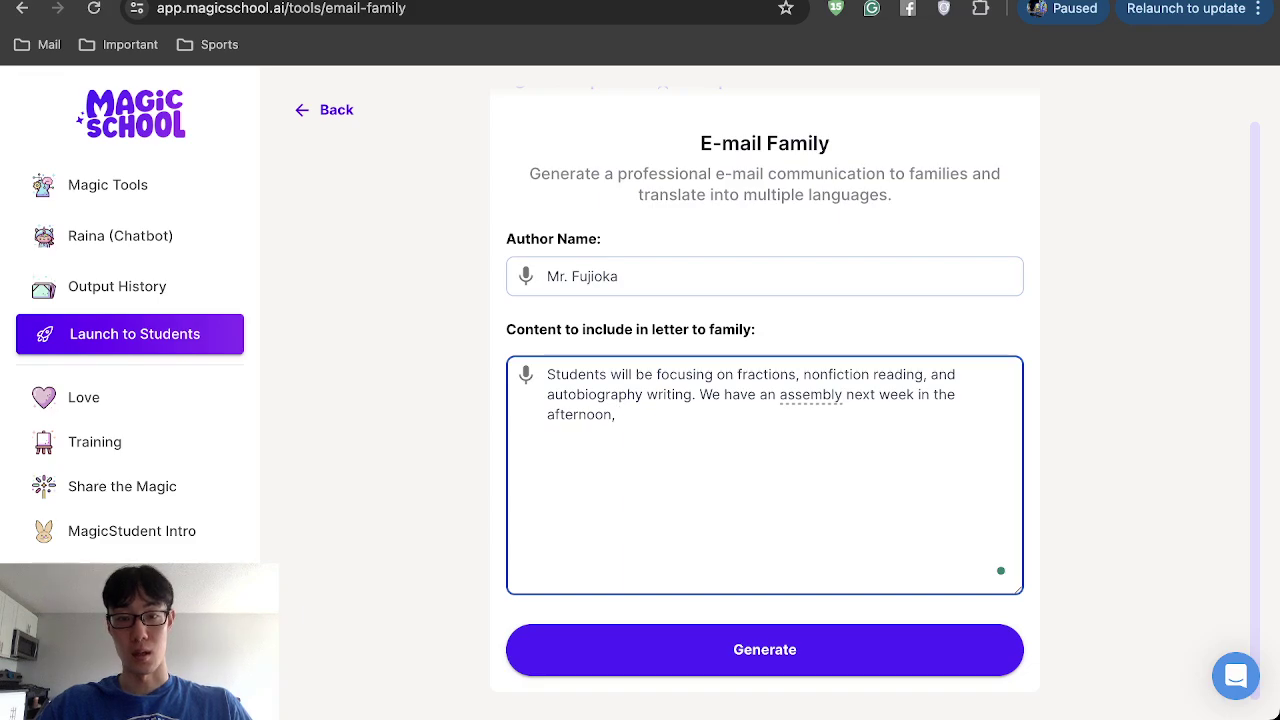
pyautogui.write('and a field tri')
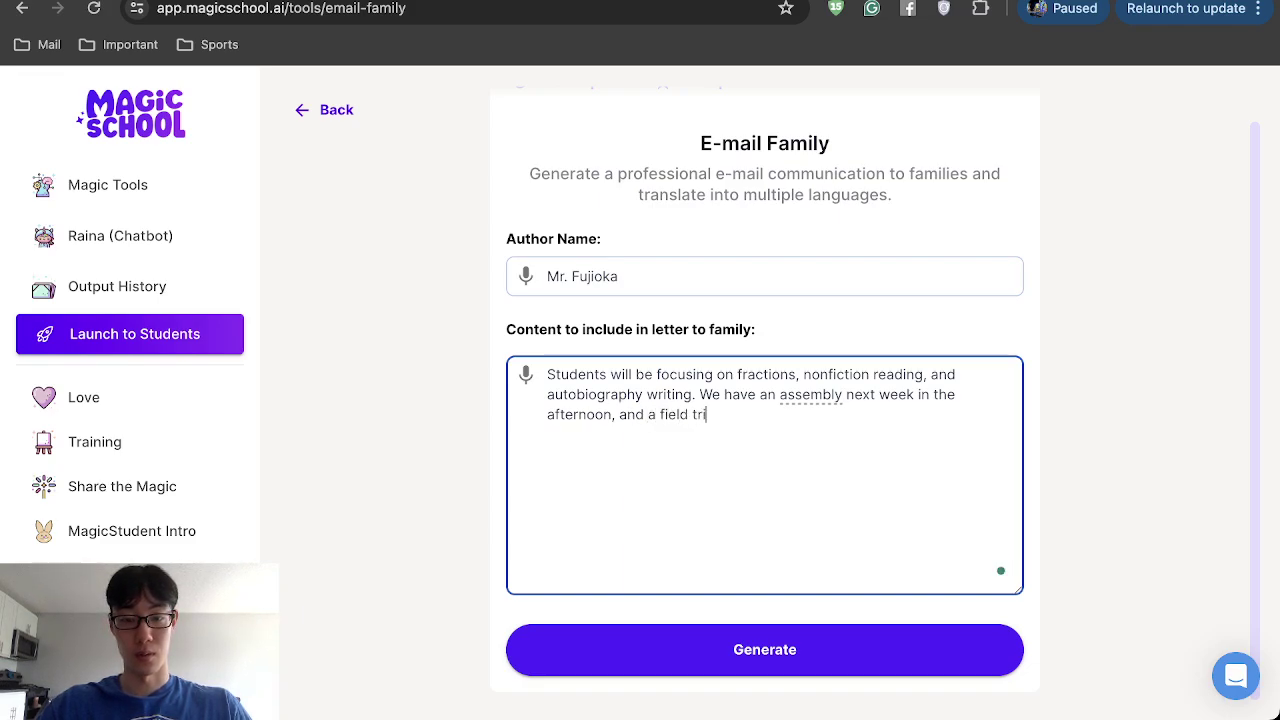
pyautogui.write('p last w')
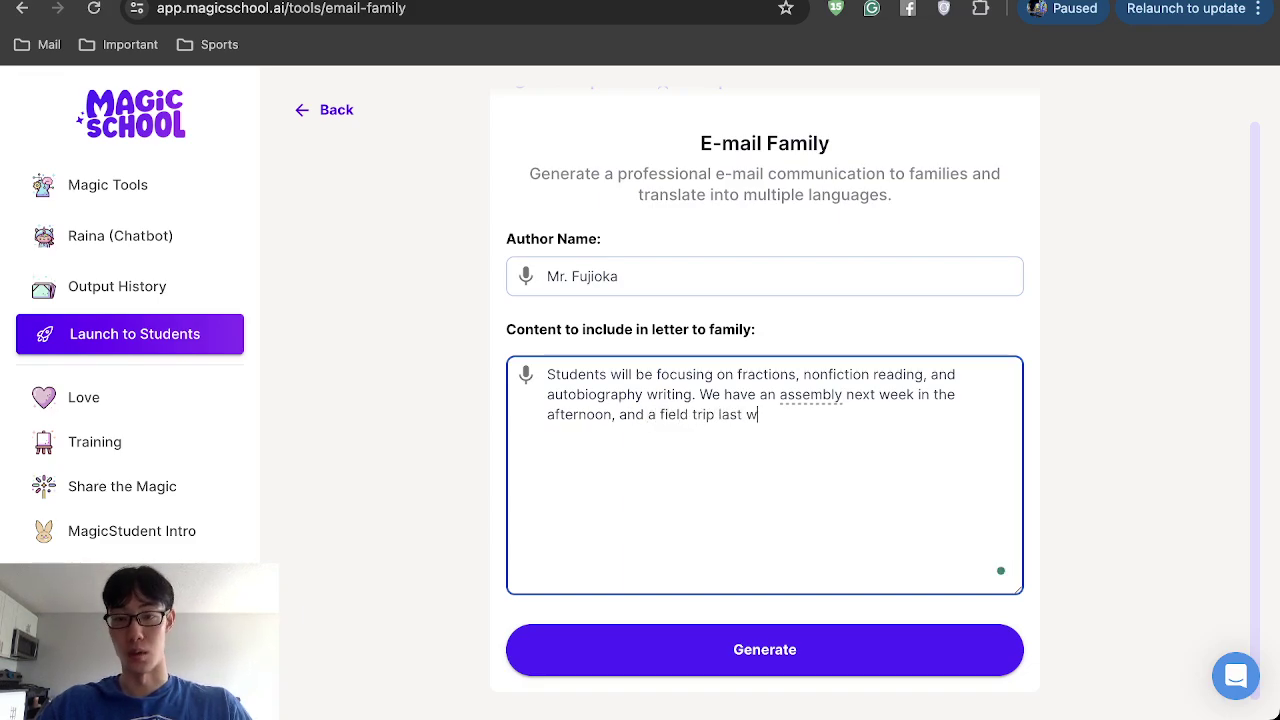
pyautogui.write('eek of apr')
pyautogui.press('BackSpace')
pyautogui.press('BackSpace')
pyautogui.press('BackSpace')
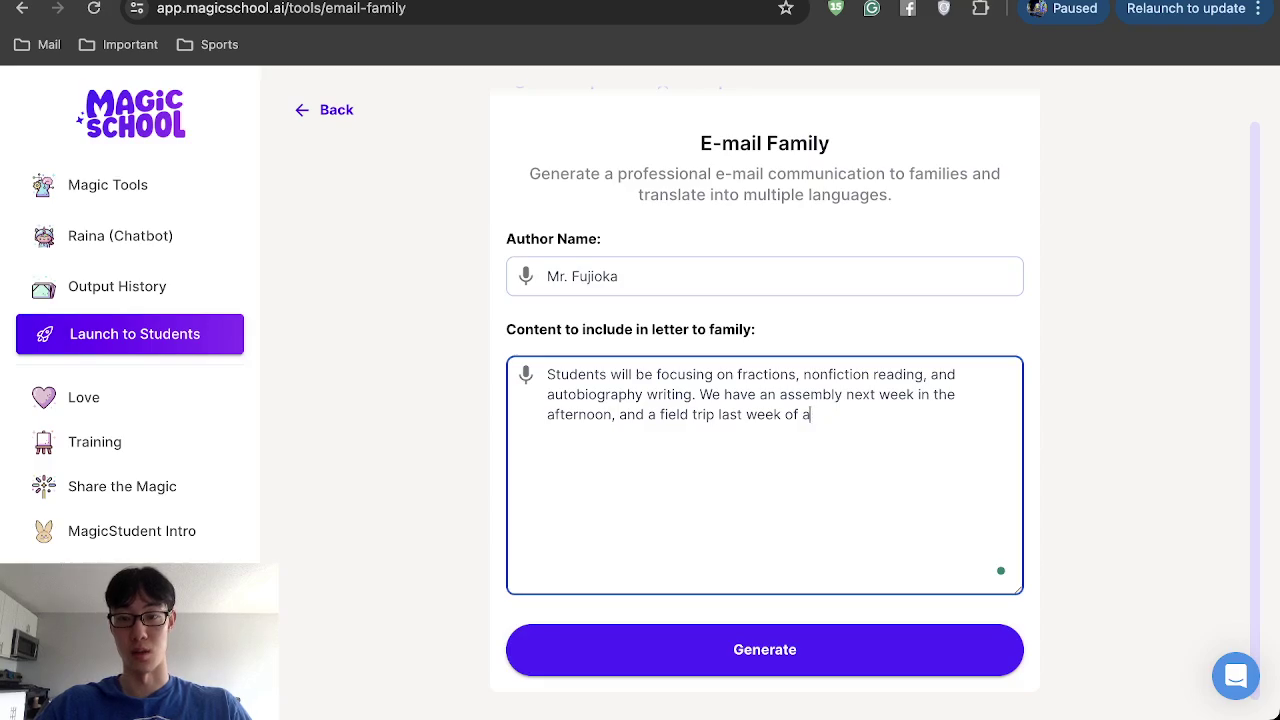
pyautogui.write('August.')
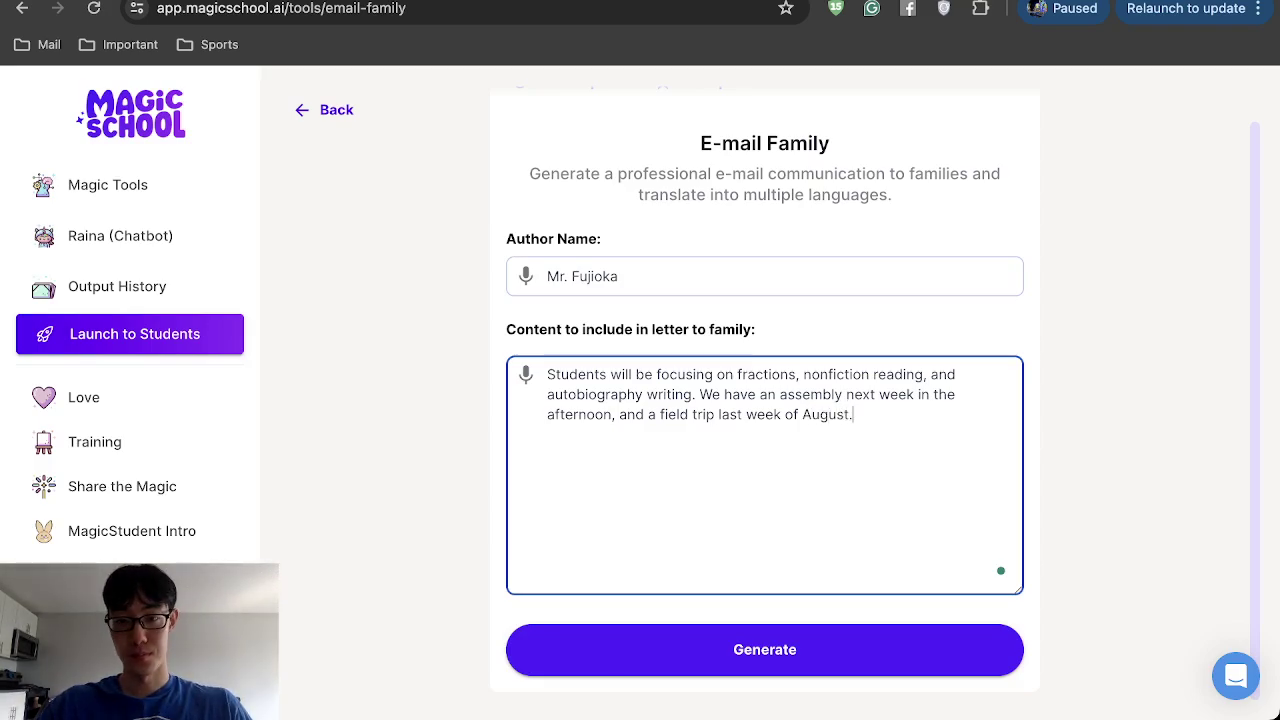
# Accept the suggestion removing the comma after "afternoon", then generate the family e-mail and read it through
pyautogui.scroll(1, 764, 400)
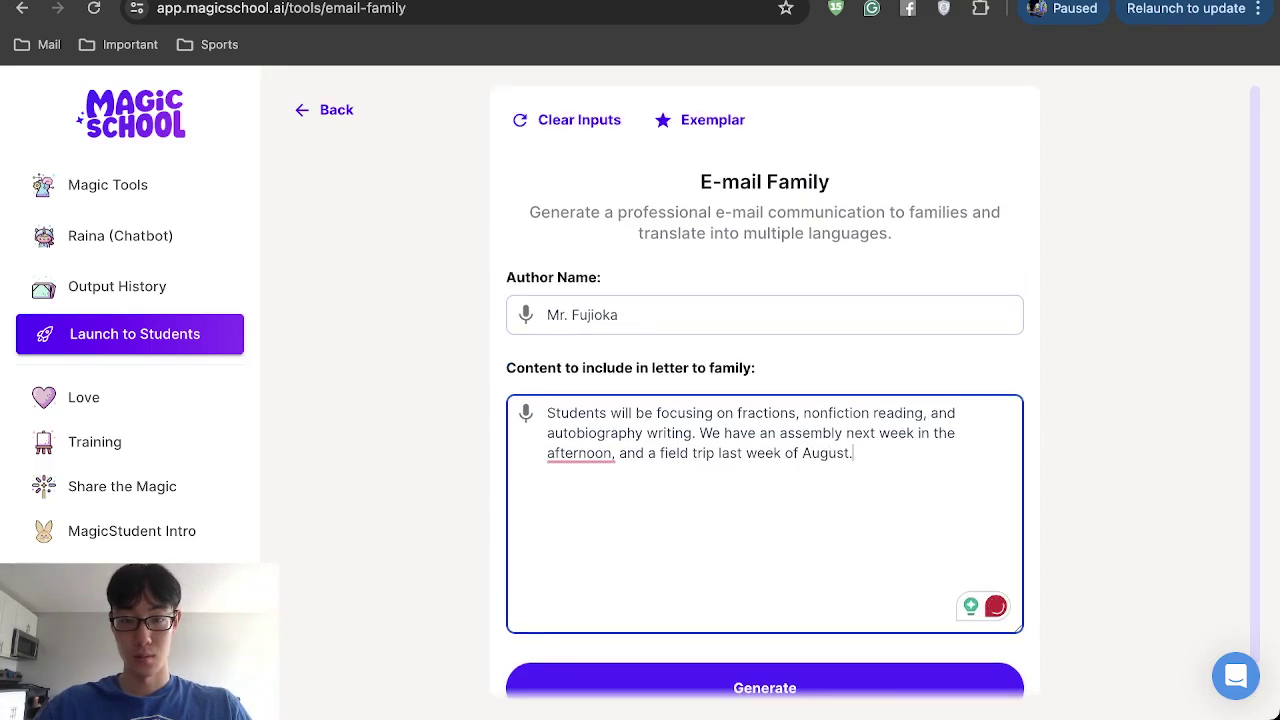
pyautogui.moveTo(580, 453)
pyautogui.click(577, 509)
pyautogui.scroll(-1, 764, 480)
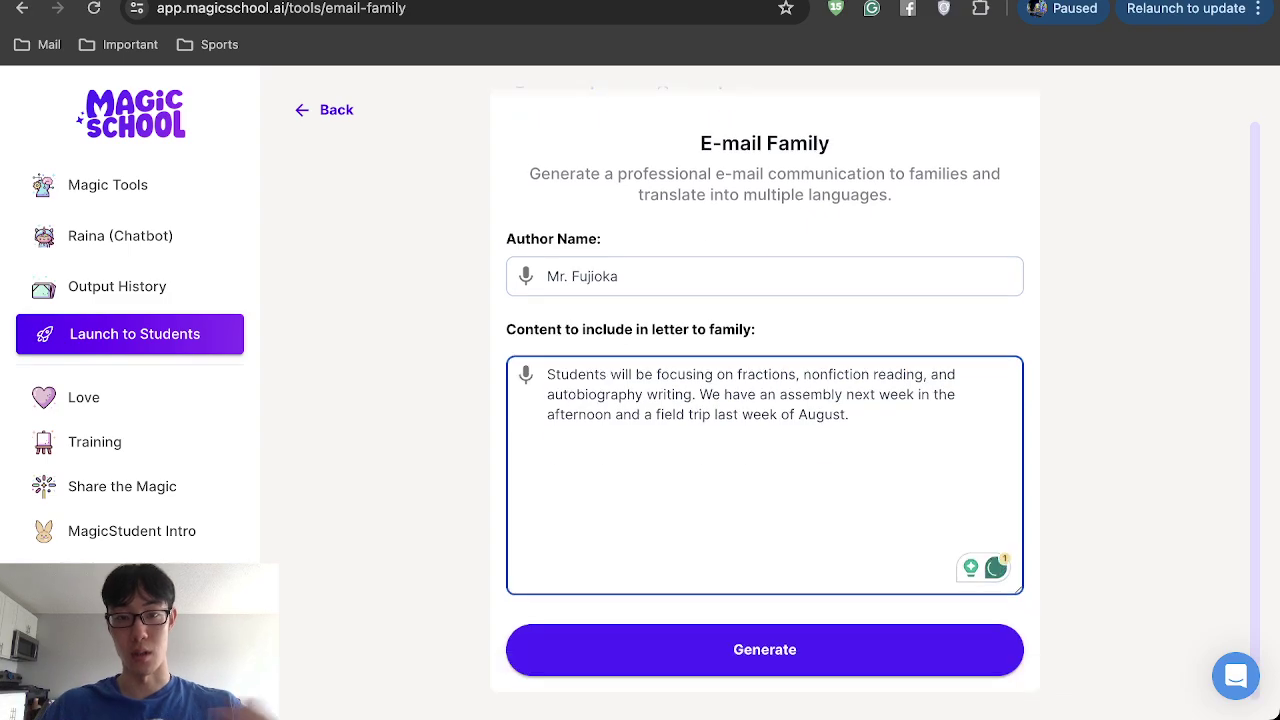
pyautogui.click(735, 649)
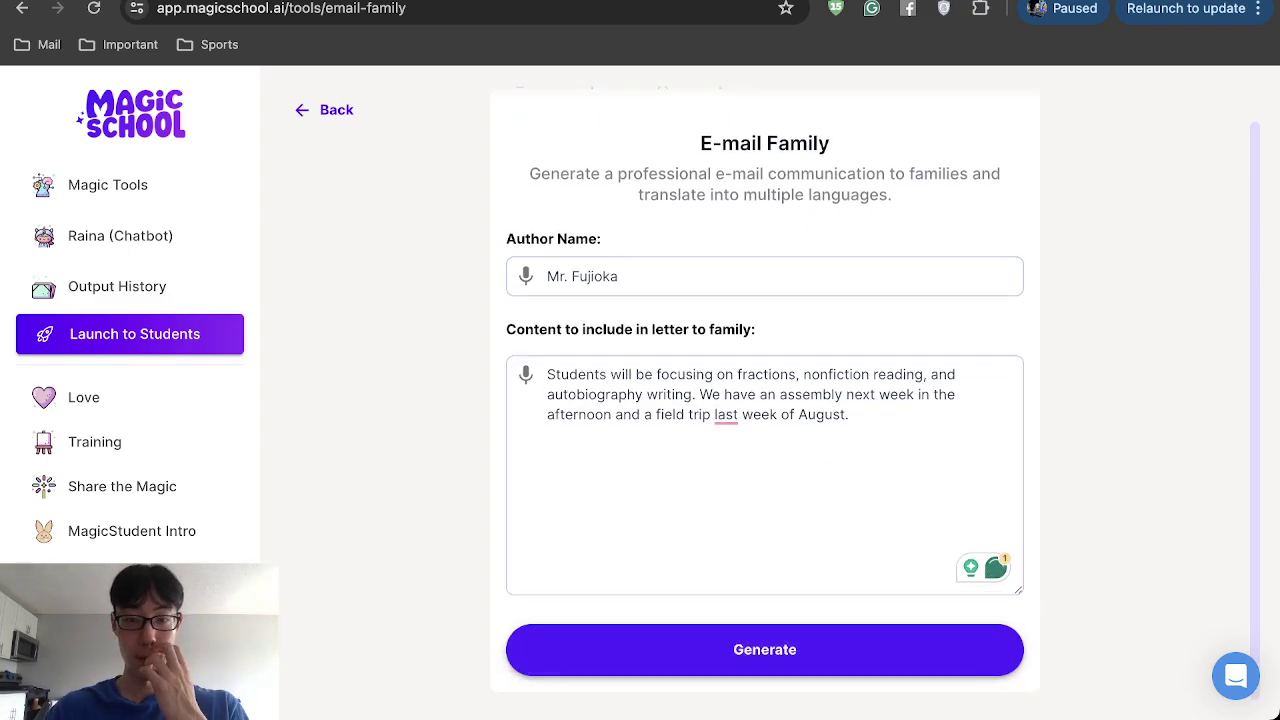
pyautogui.press('Return')
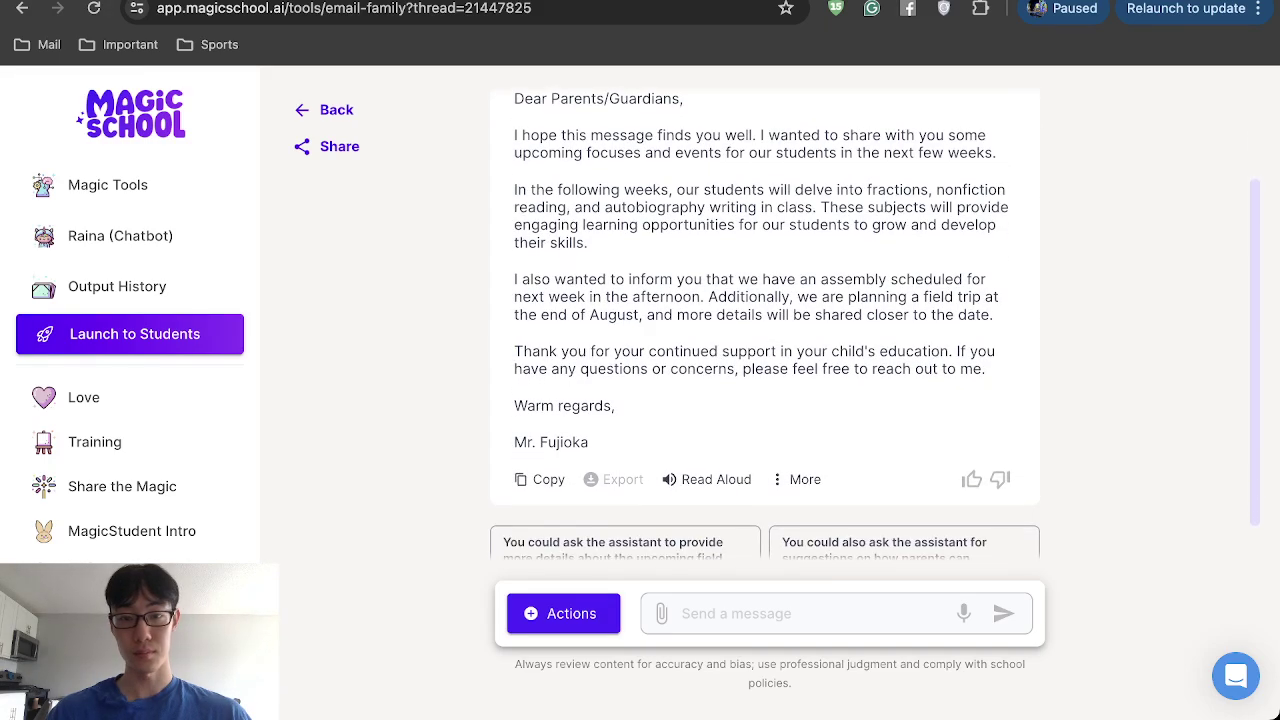
pyautogui.scroll(1, 764, 325)
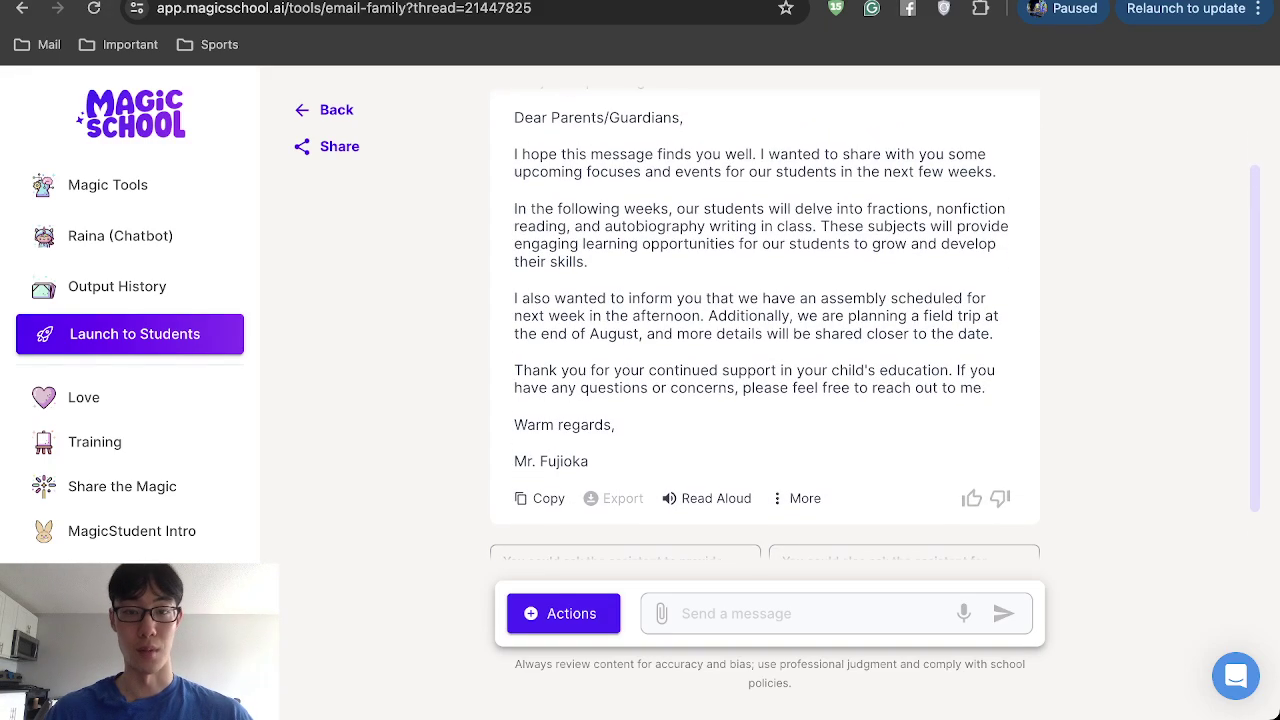
pyautogui.scroll(-1, 764, 325)
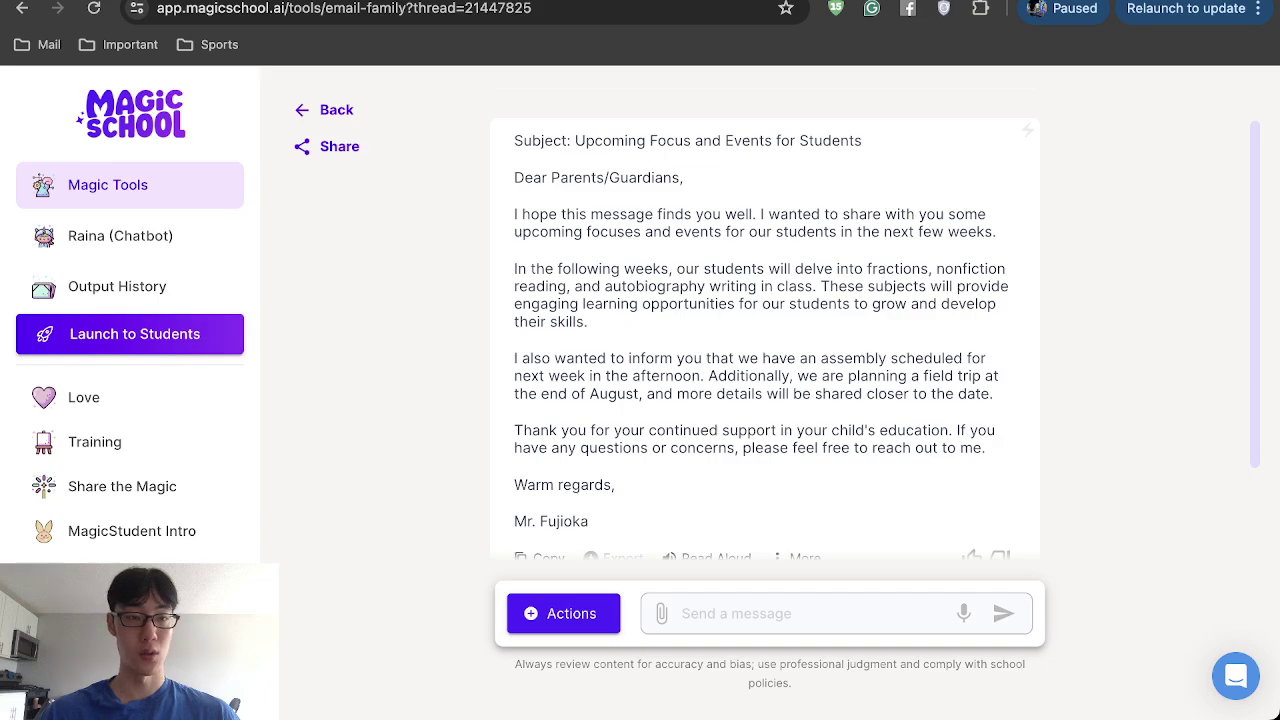
# Return to Magic Tools and browse the available teacher tools, from report card comments to text summarizing and proofreading
pyautogui.click(160, 185)
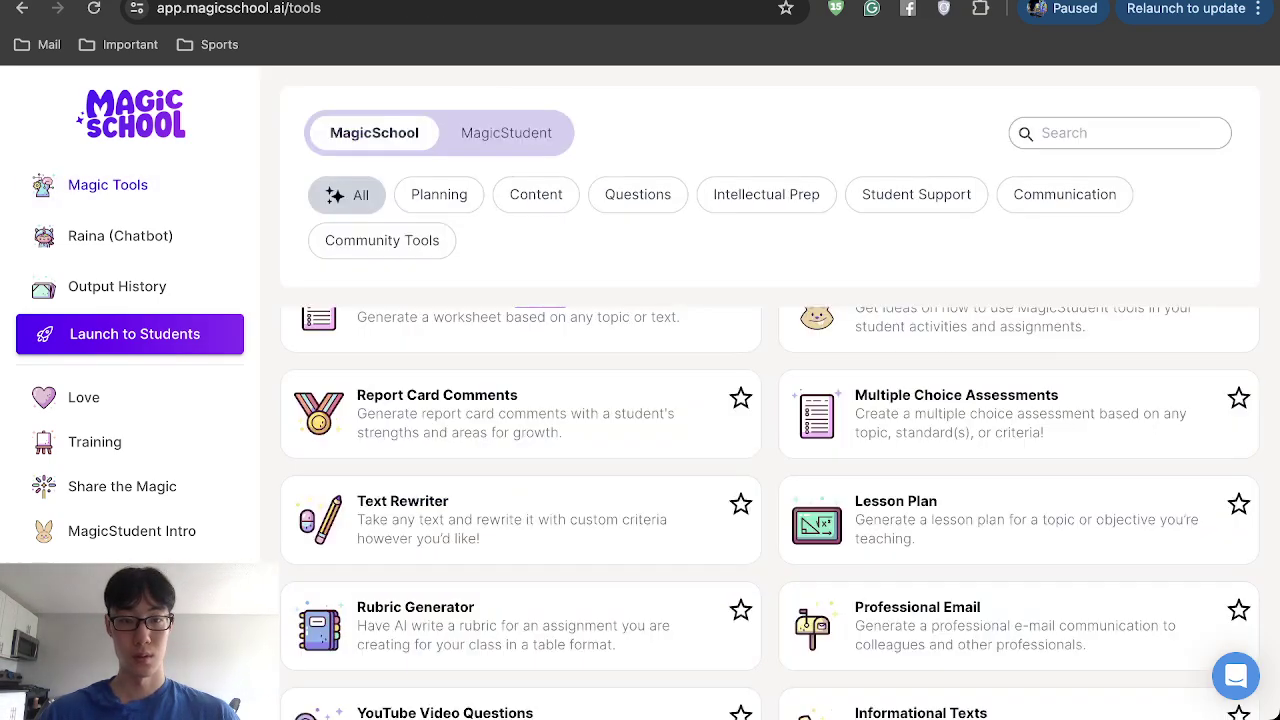
pyautogui.scroll(-4, 769, 510)
pyautogui.scroll(2, 520, 575)
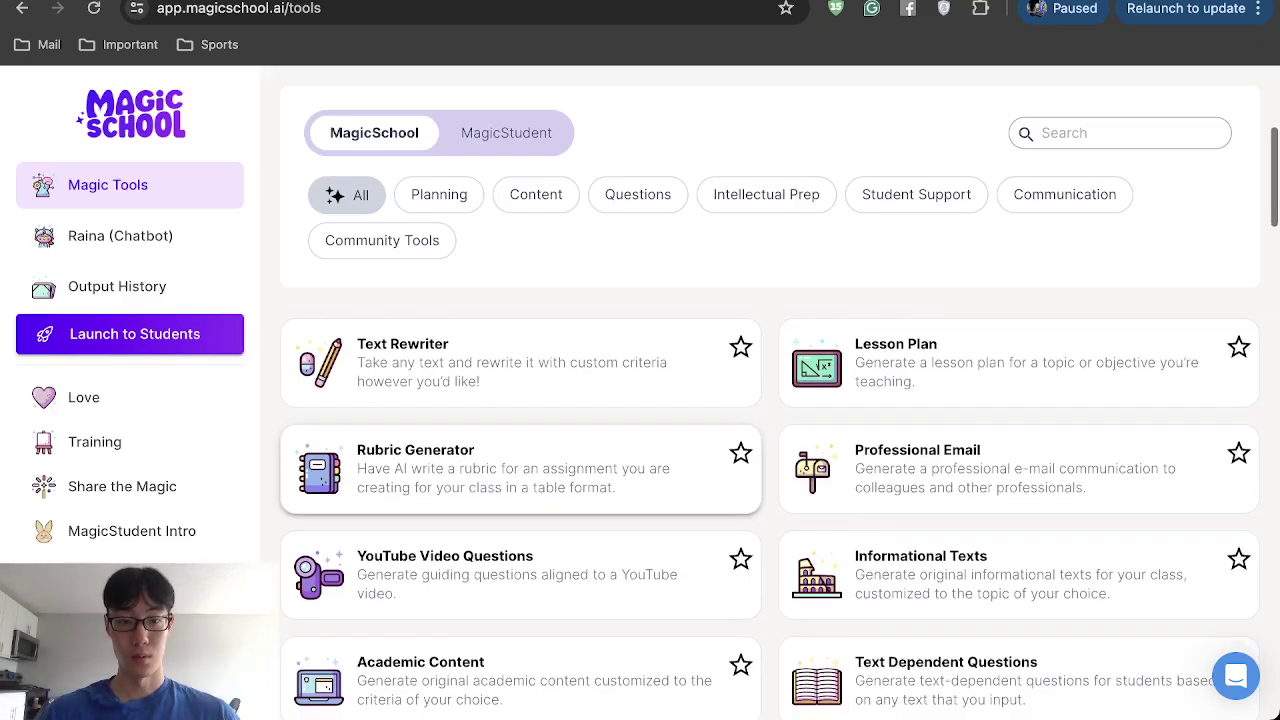
pyautogui.scroll(2, 520, 575)
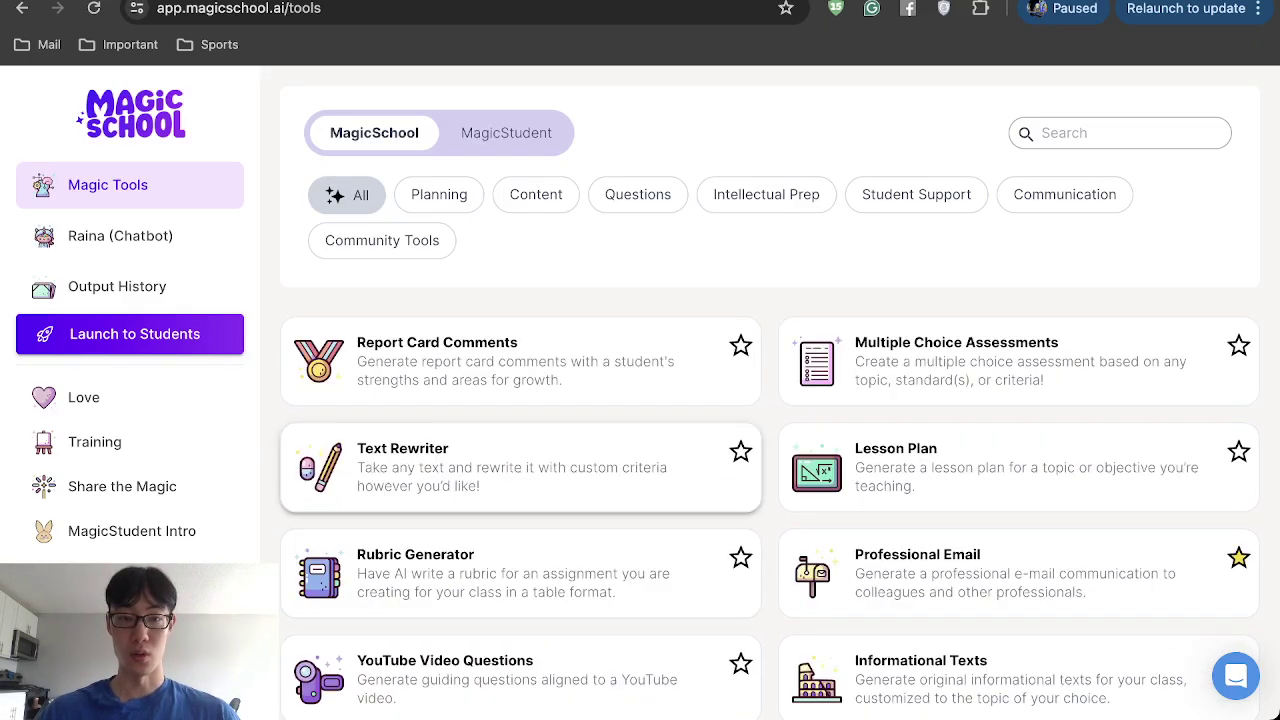
pyautogui.scroll(2, 520, 480)
pyautogui.scroll(-5, 520, 410)
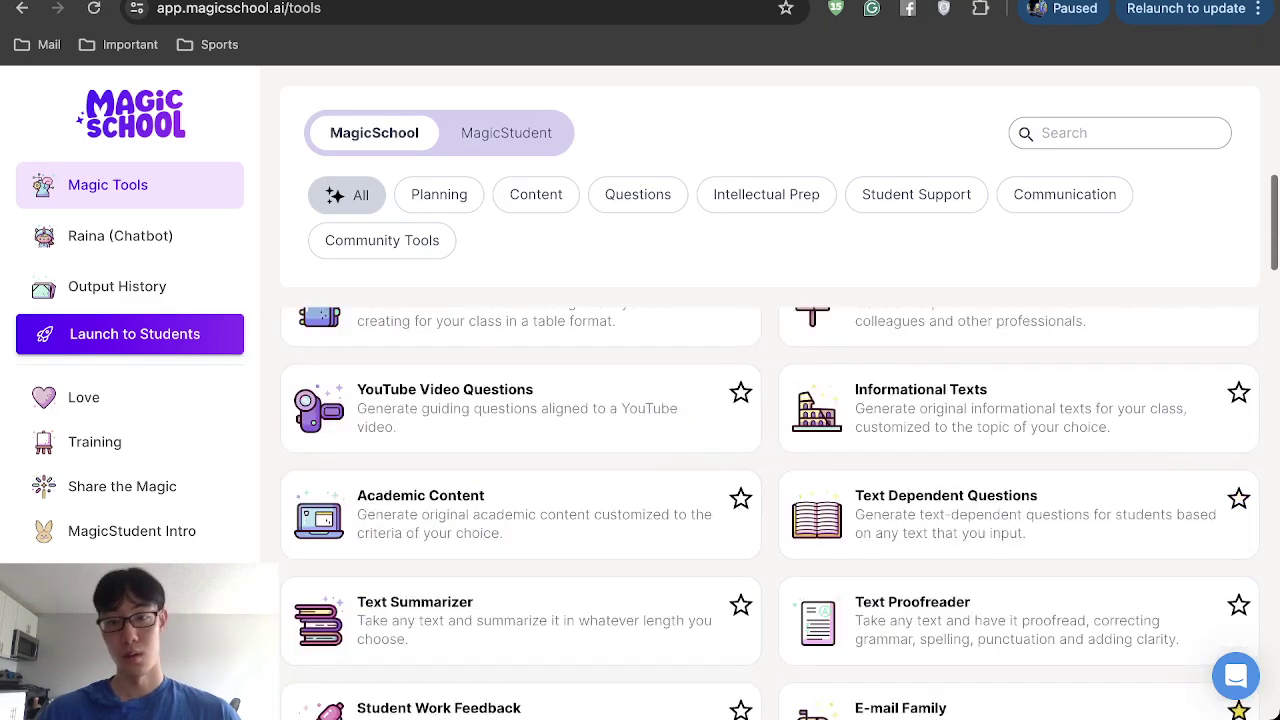
# Open the YouTube Video Questions tool to view its input form, and return to Magic Tools
pyautogui.click(520, 410)
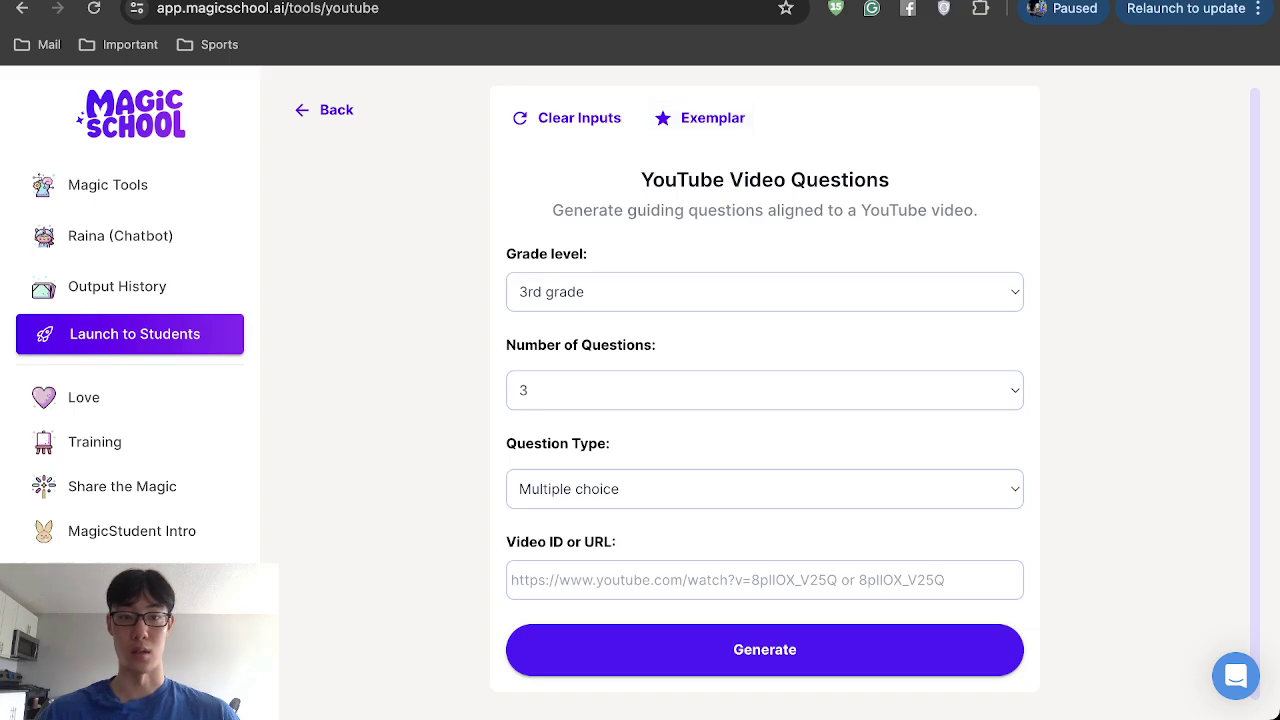
pyautogui.click(160, 178)
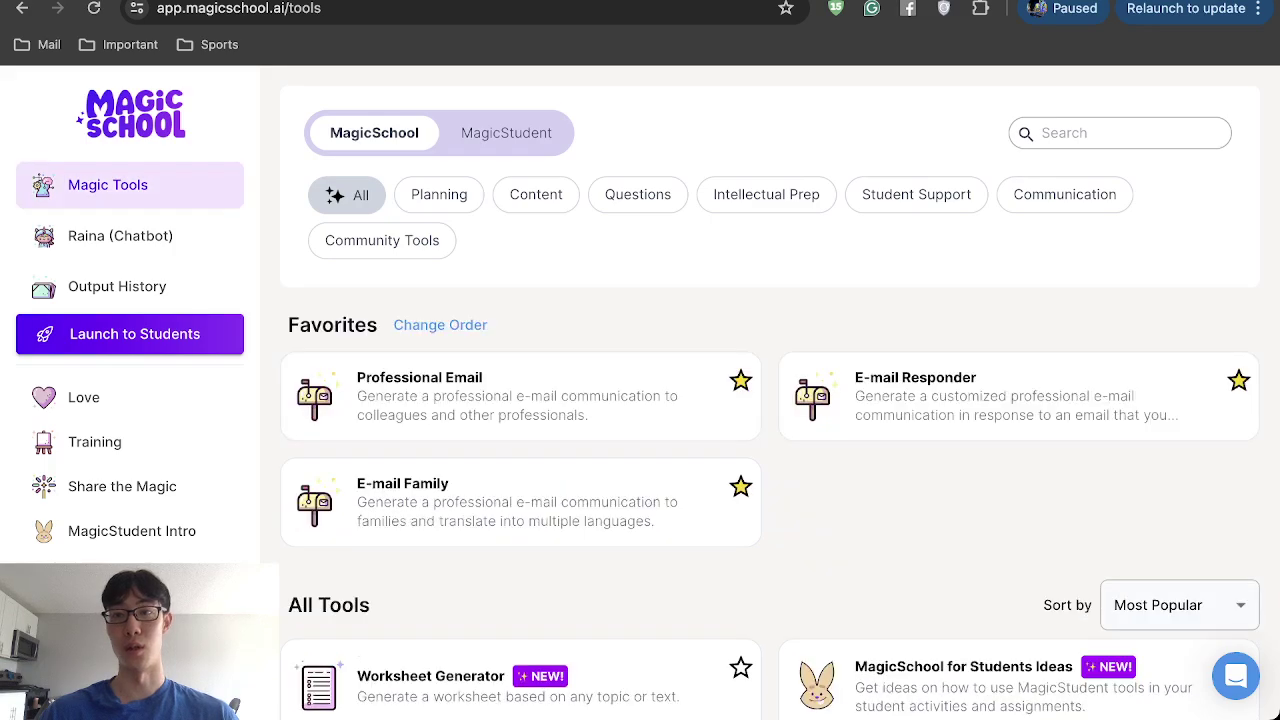
# Browse the full list of teacher tools, from report card comments and rubrics down to sentence starters and decodable texts
pyautogui.scroll(-4, 1018, 410)
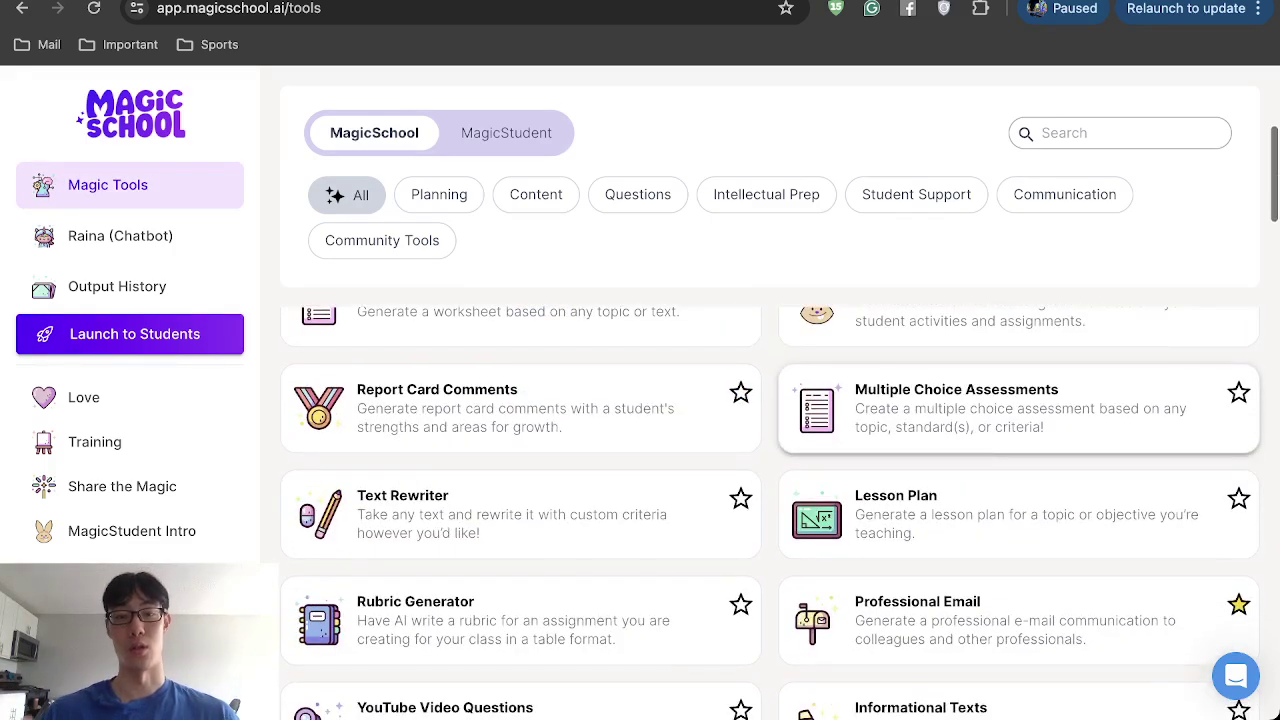
pyautogui.scroll(-1, 1018, 420)
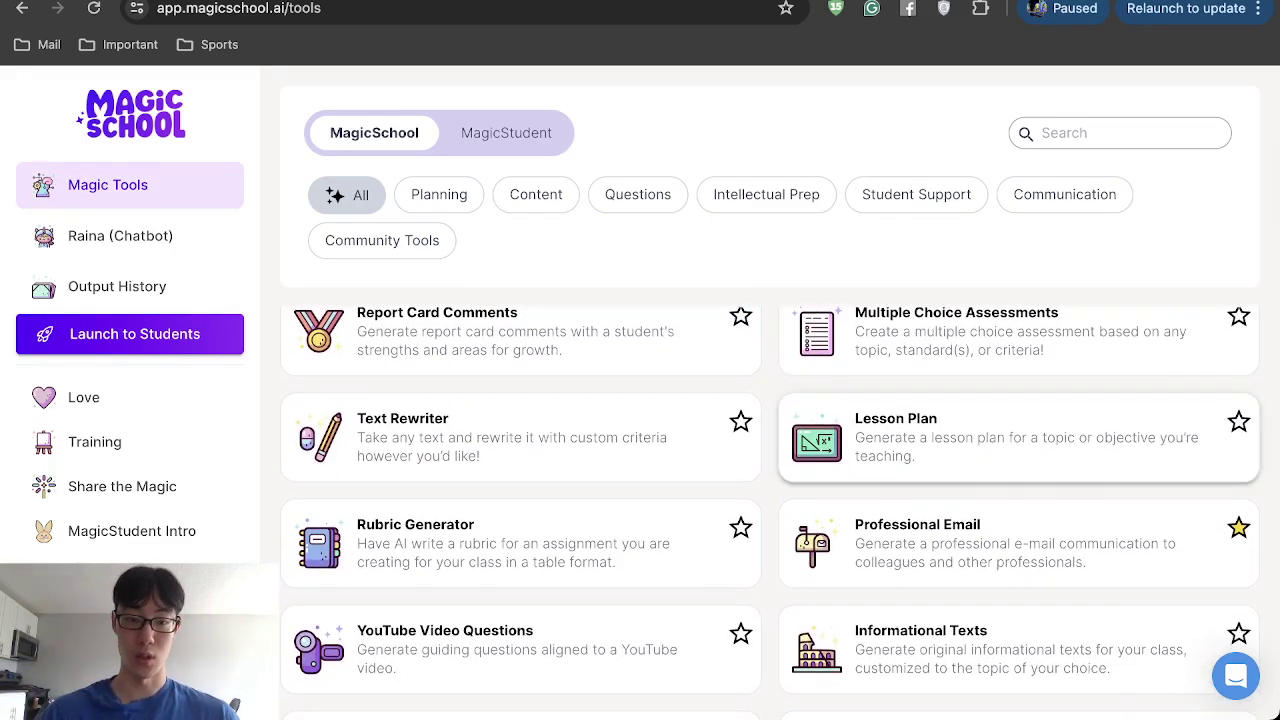
pyautogui.scroll(-4, 1018, 440)
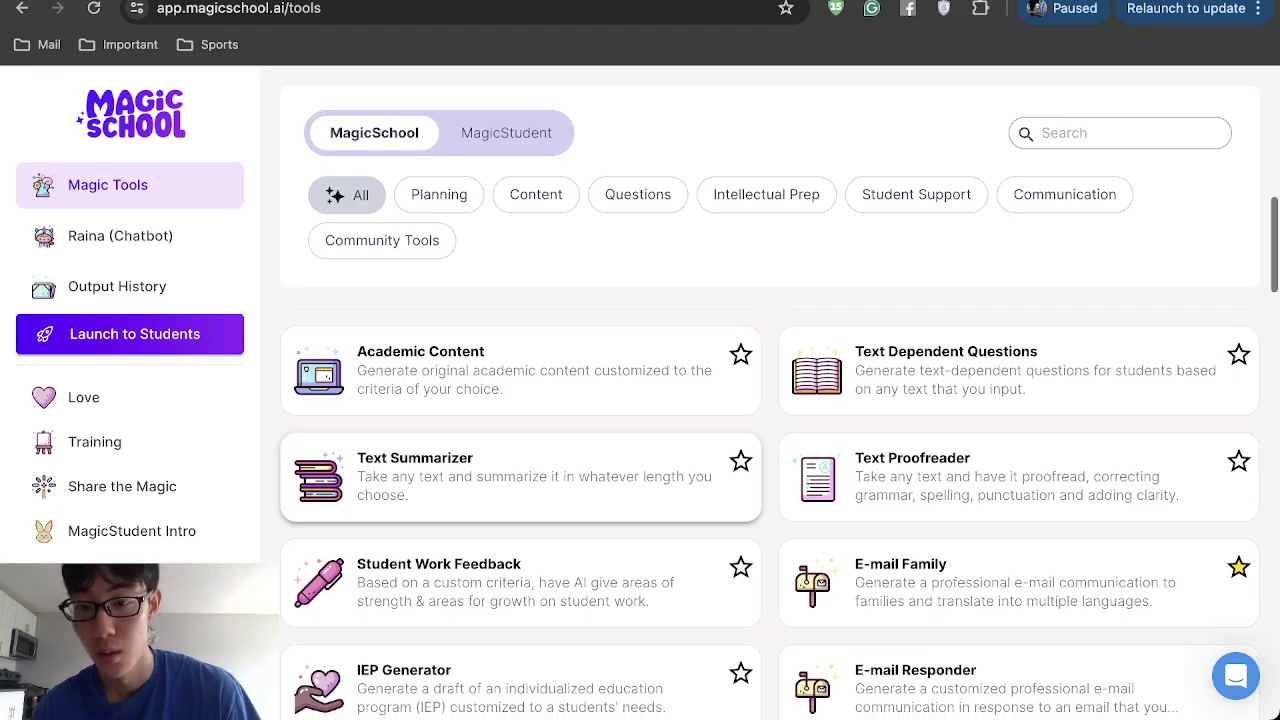
pyautogui.scroll(-1, 520, 480)
pyautogui.scroll(-1, 520, 420)
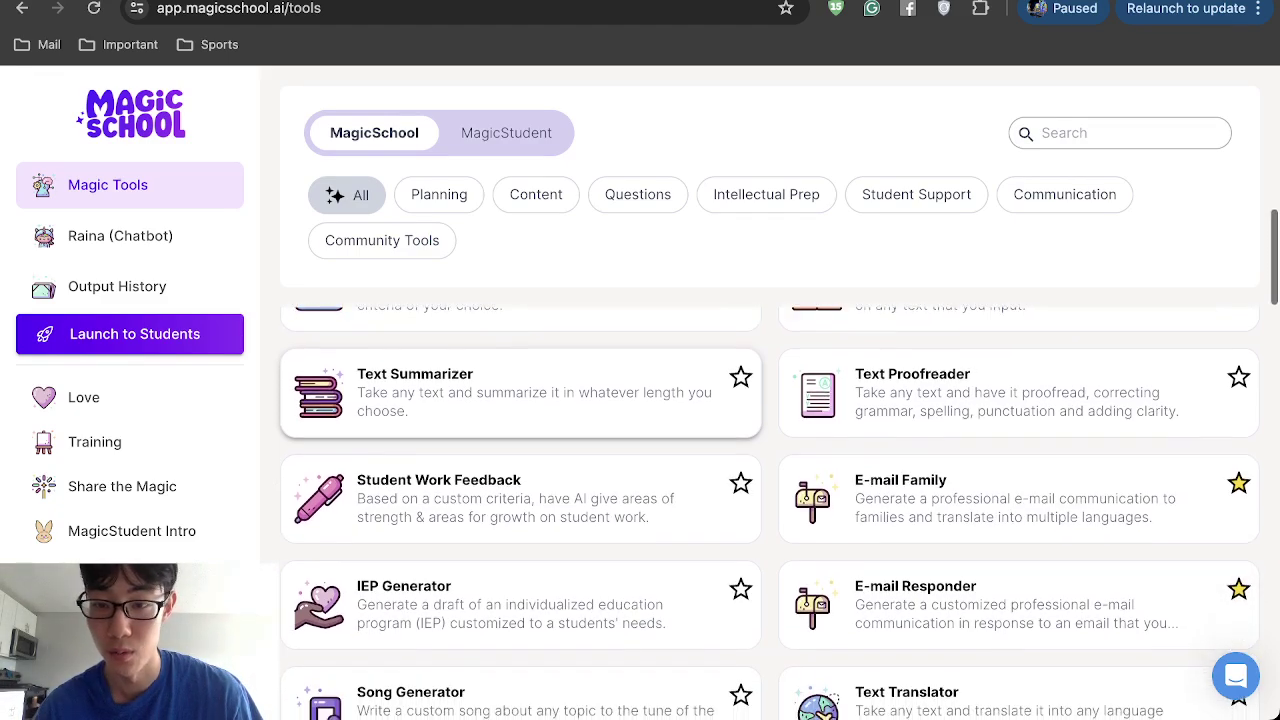
pyautogui.scroll(1, 520, 420)
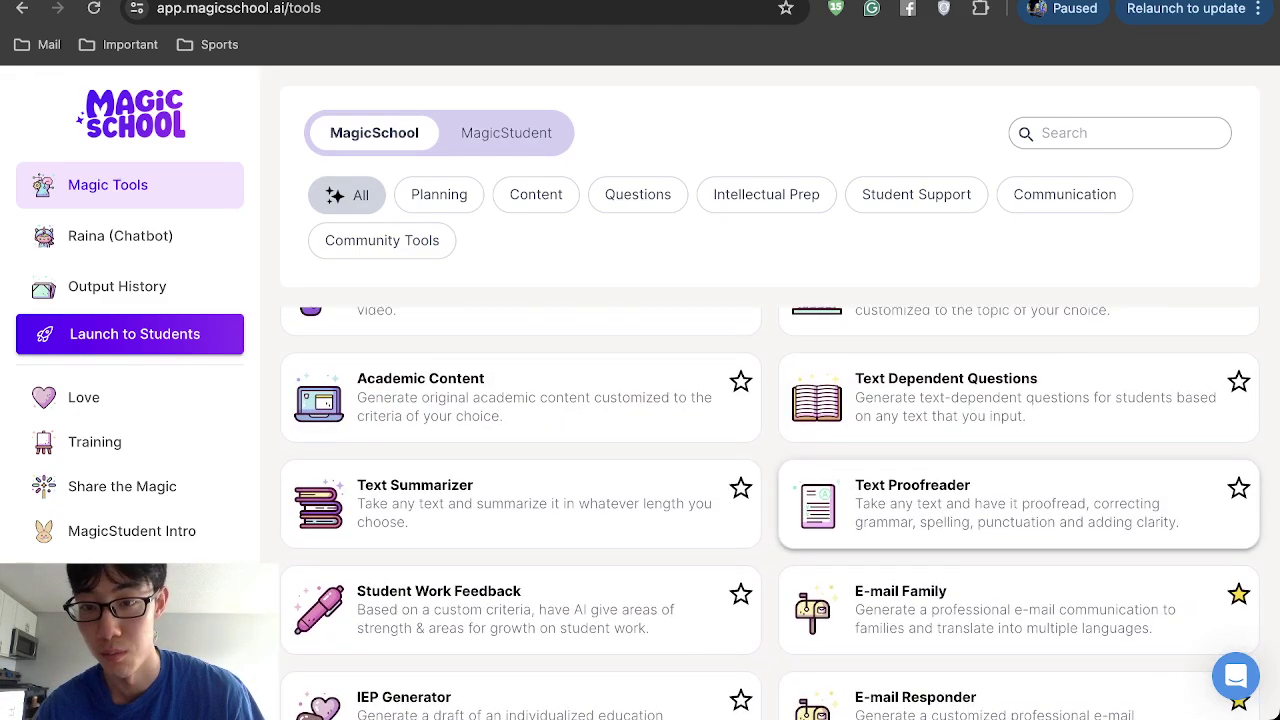
pyautogui.scroll(1, 1018, 490)
pyautogui.scroll(2, 1018, 480)
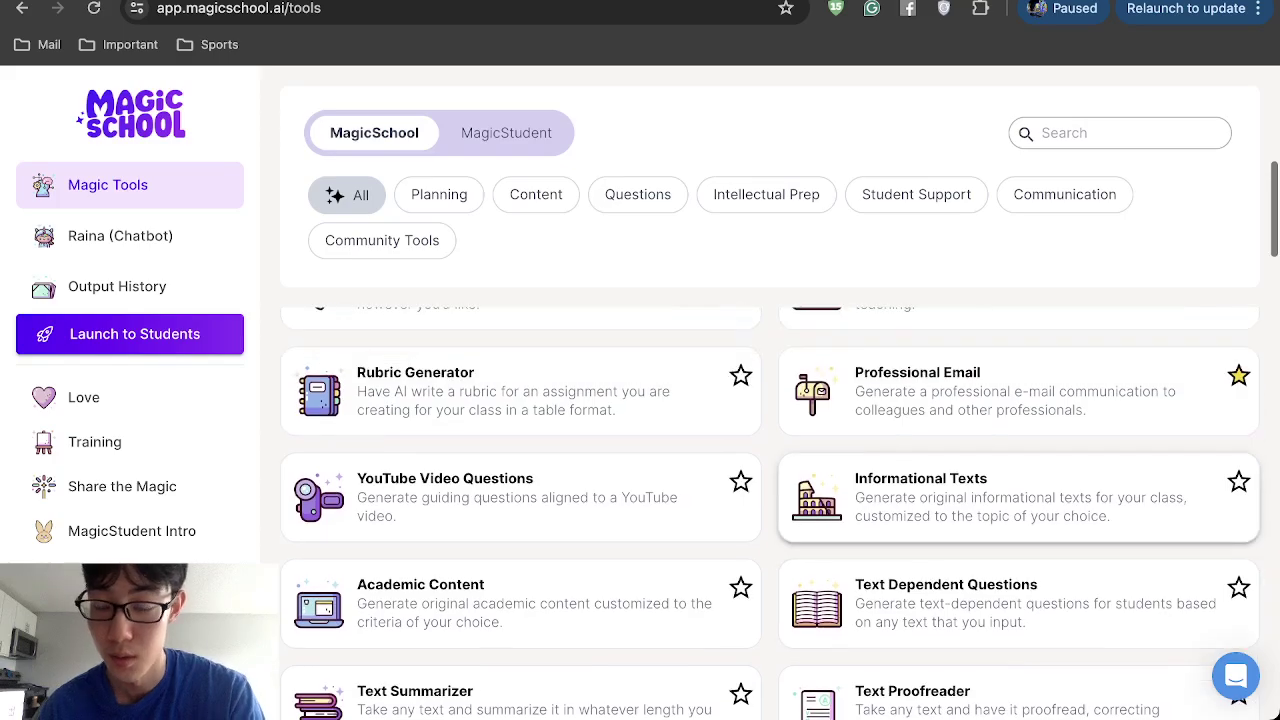
pyautogui.scroll(-7, 1018, 420)
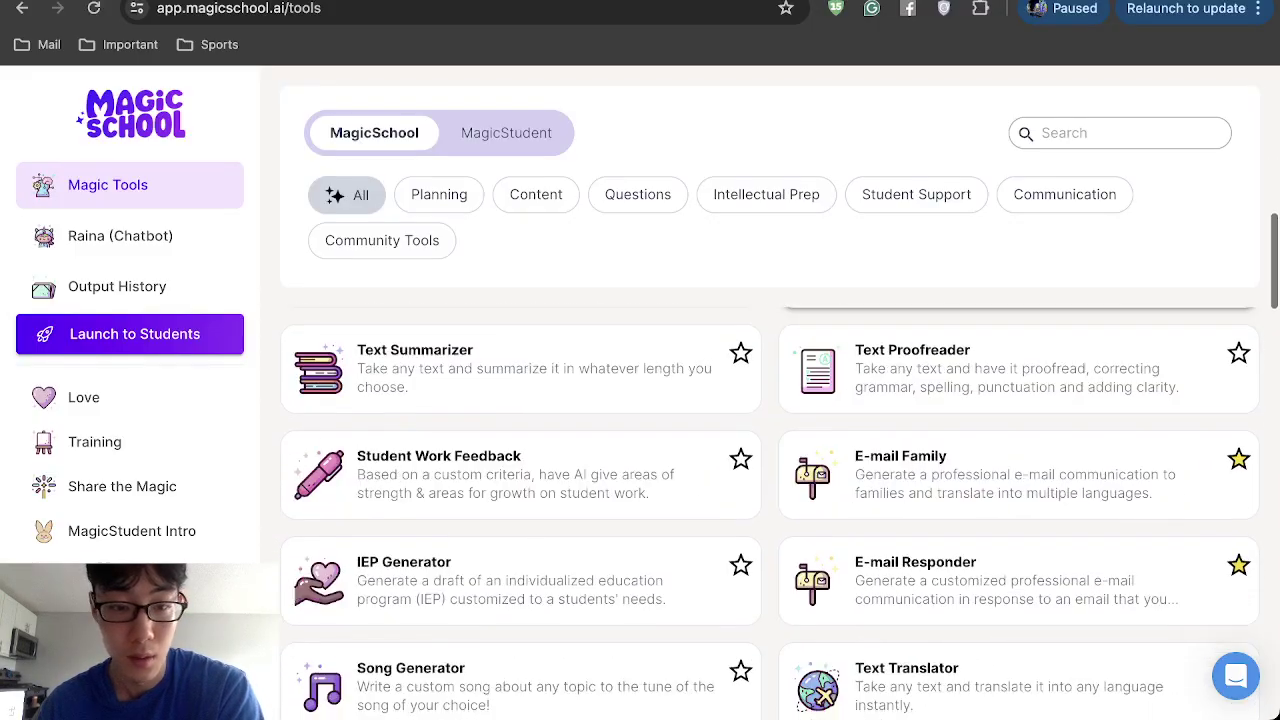
pyautogui.scroll(-5, 1018, 460)
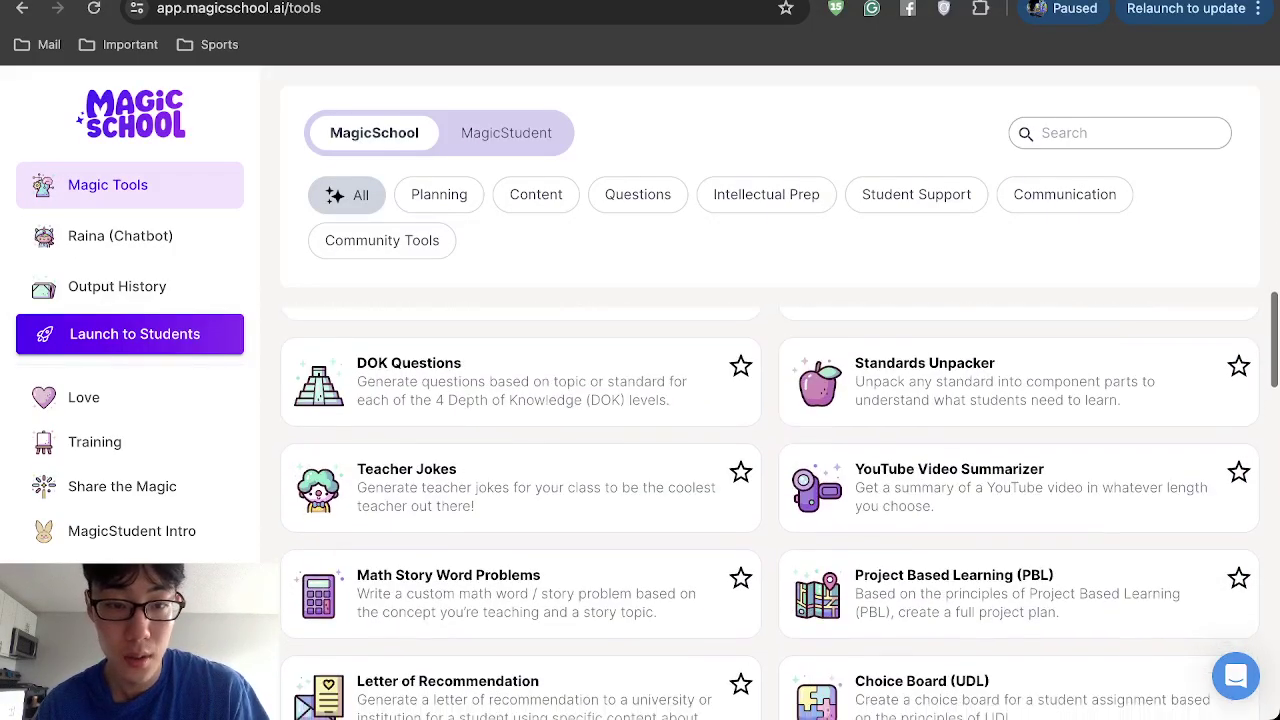
pyautogui.scroll(-1, 1018, 460)
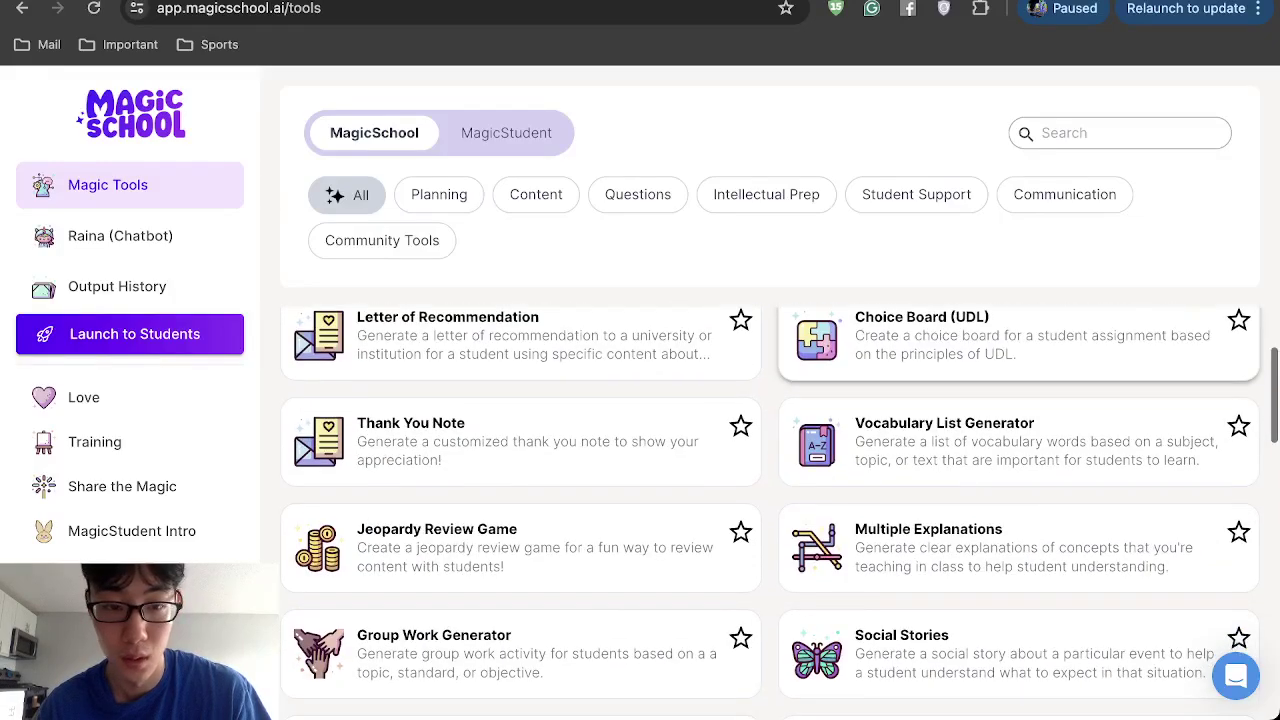
pyautogui.scroll(-3, 1018, 440)
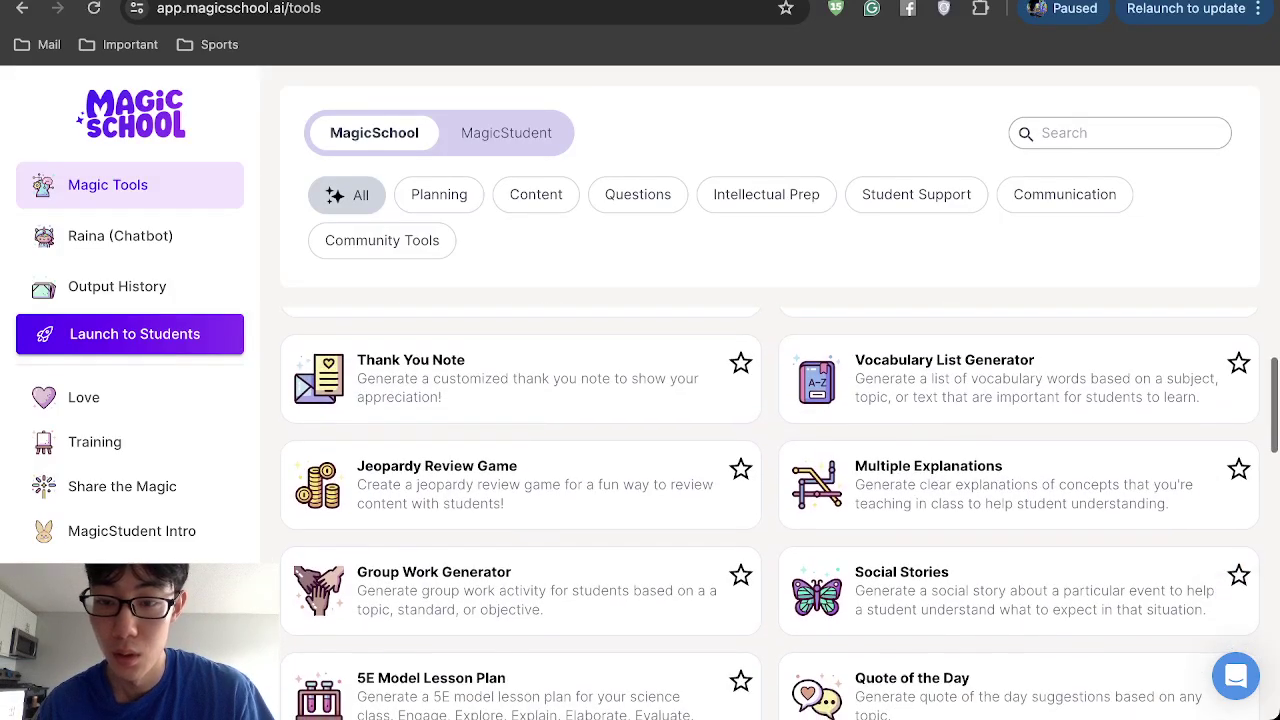
pyautogui.scroll(-1, 1018, 440)
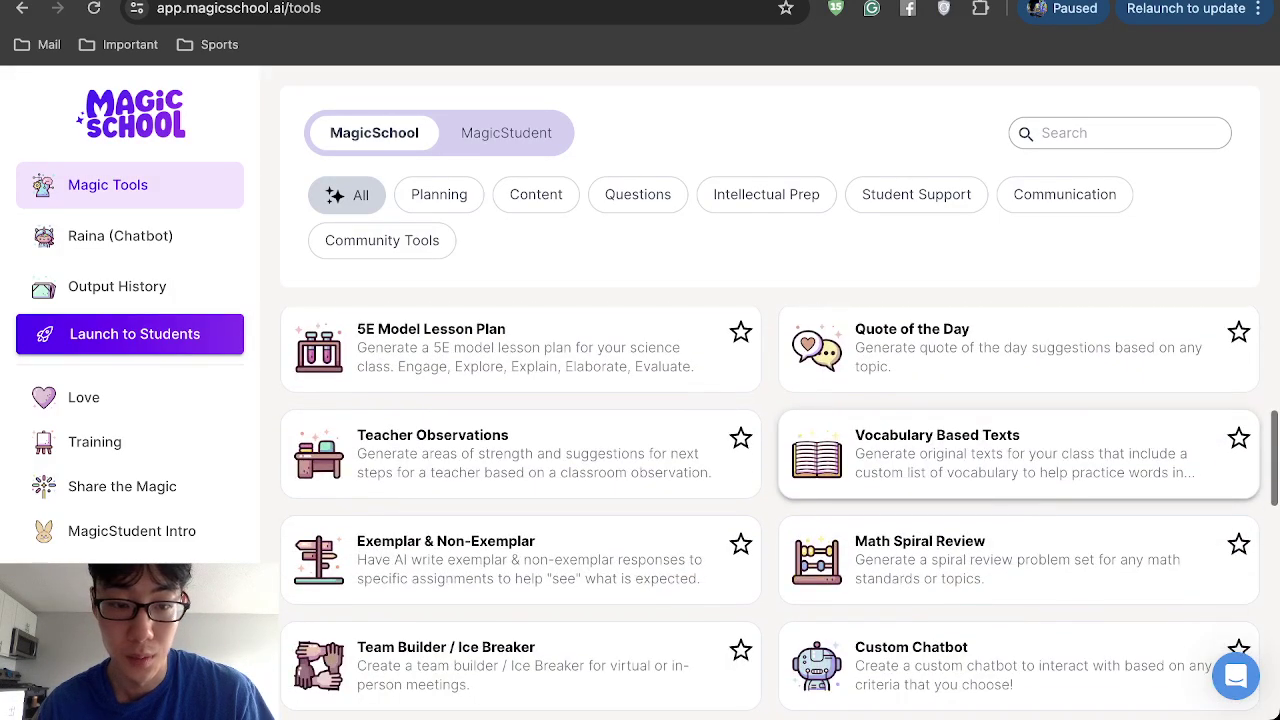
pyautogui.scroll(-1, 1018, 365)
pyautogui.scroll(-1, 1018, 440)
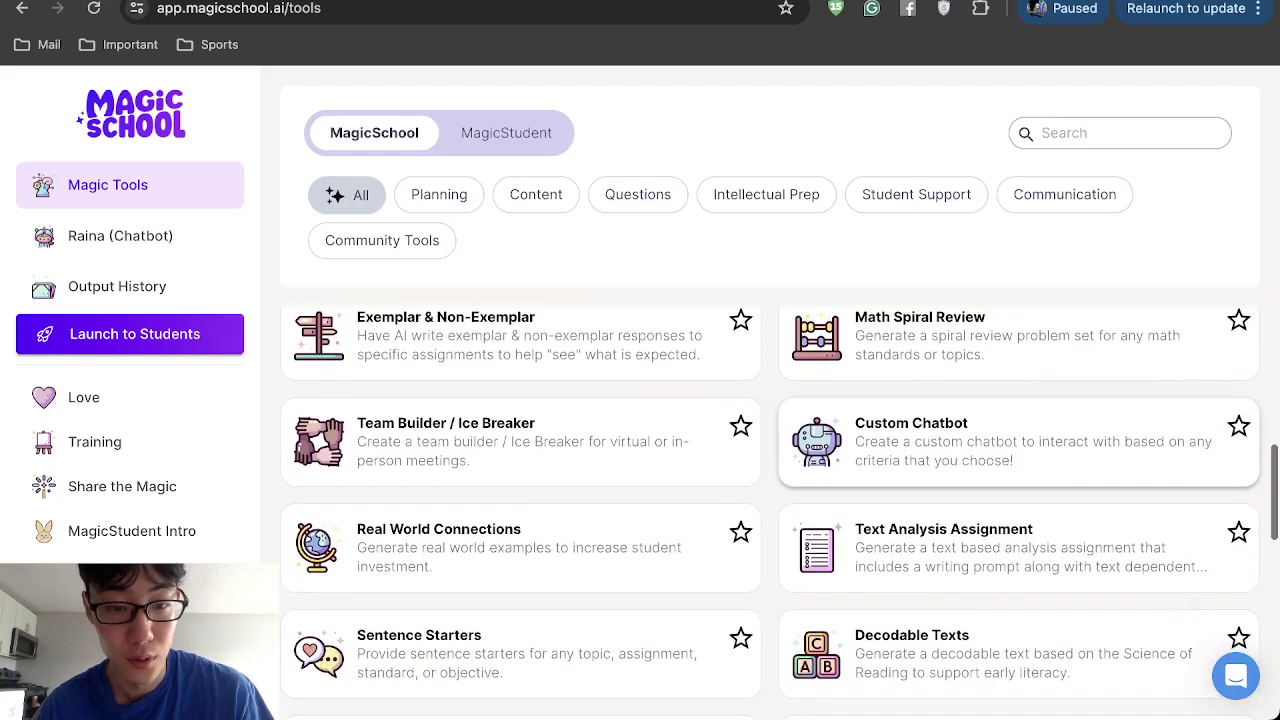
pyautogui.scroll(-1, 1018, 470)
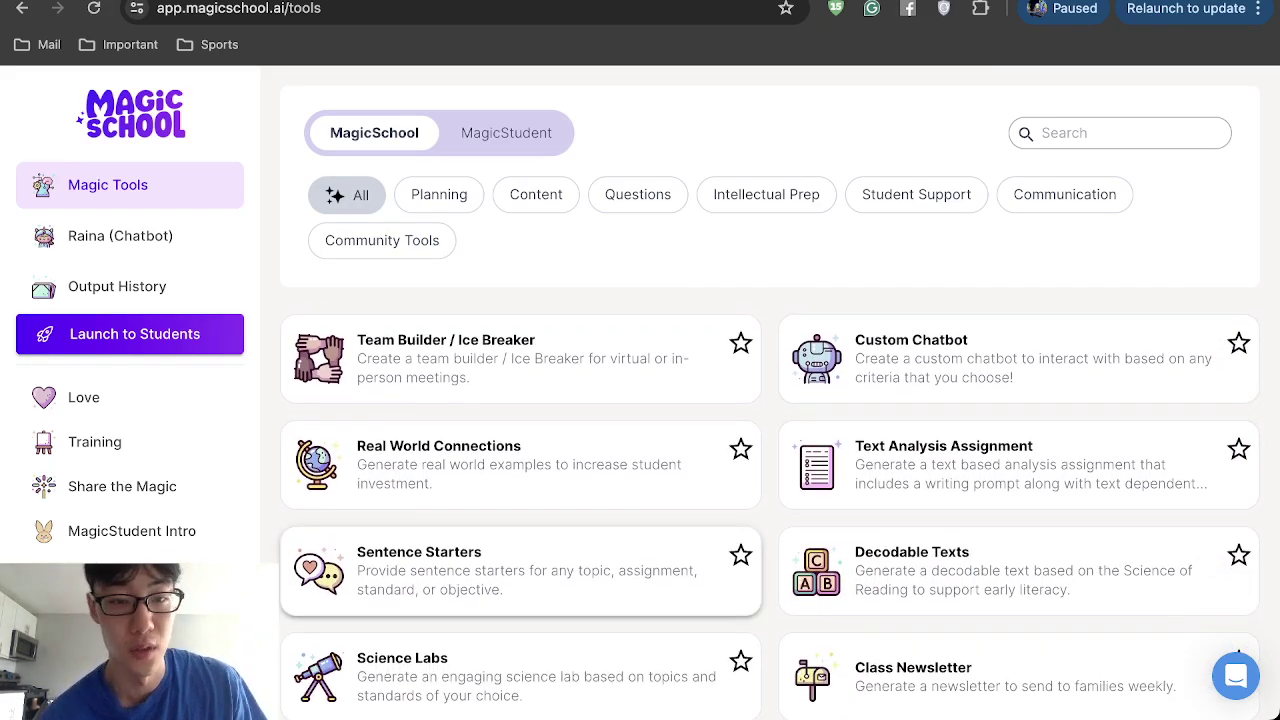
# Open the Sentence Starters tool and generate sentence starters from the prompt "What are phrases to use for mitosis?"
pyautogui.click(520, 570)
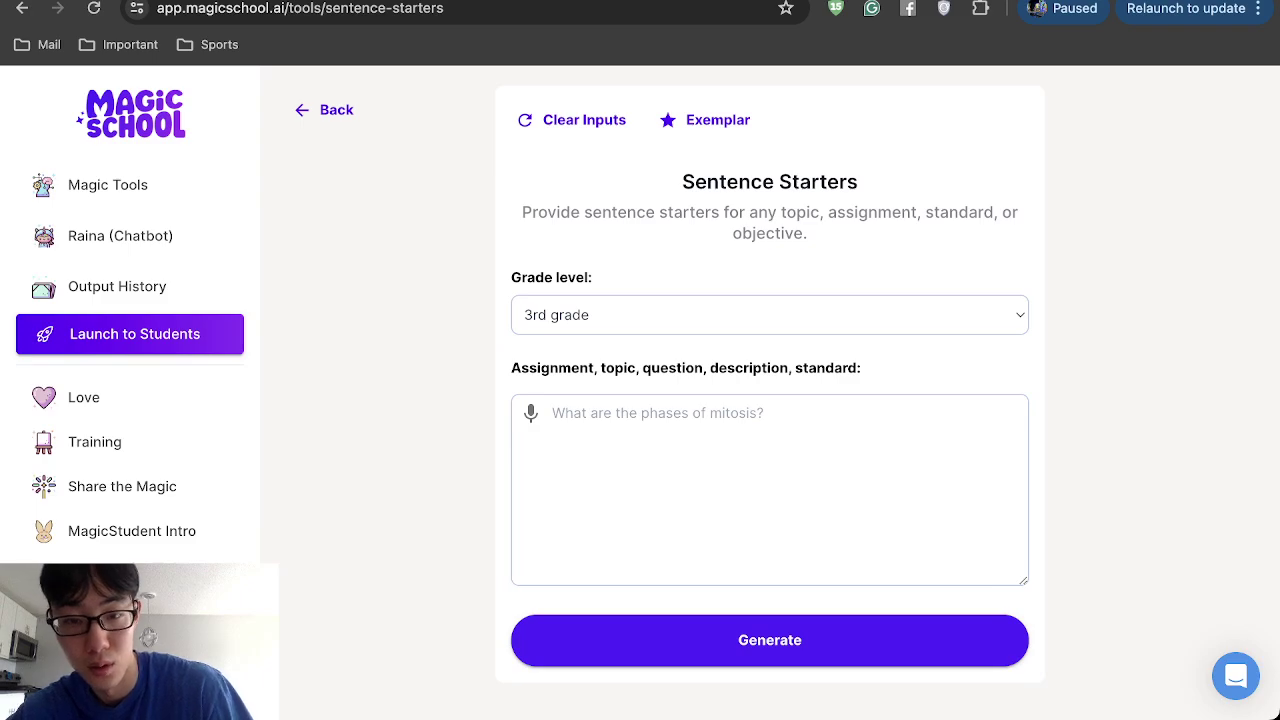
pyautogui.click(552, 413)
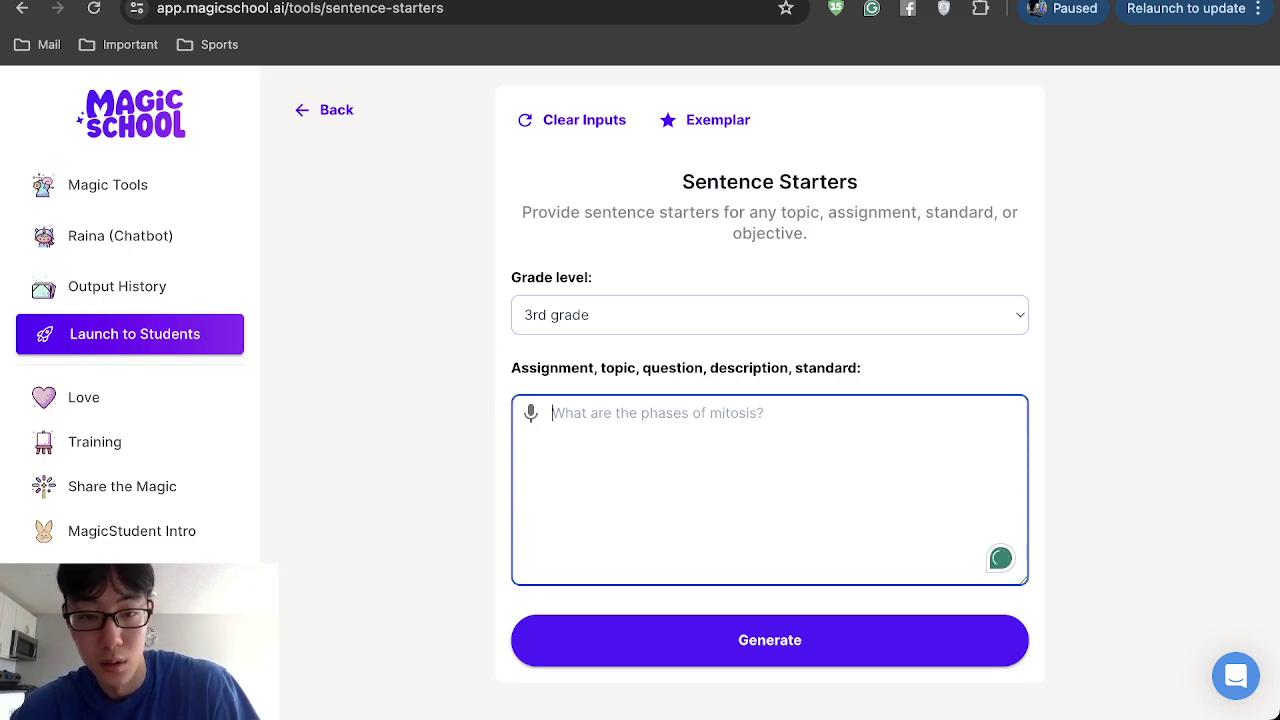
pyautogui.write('What are ')
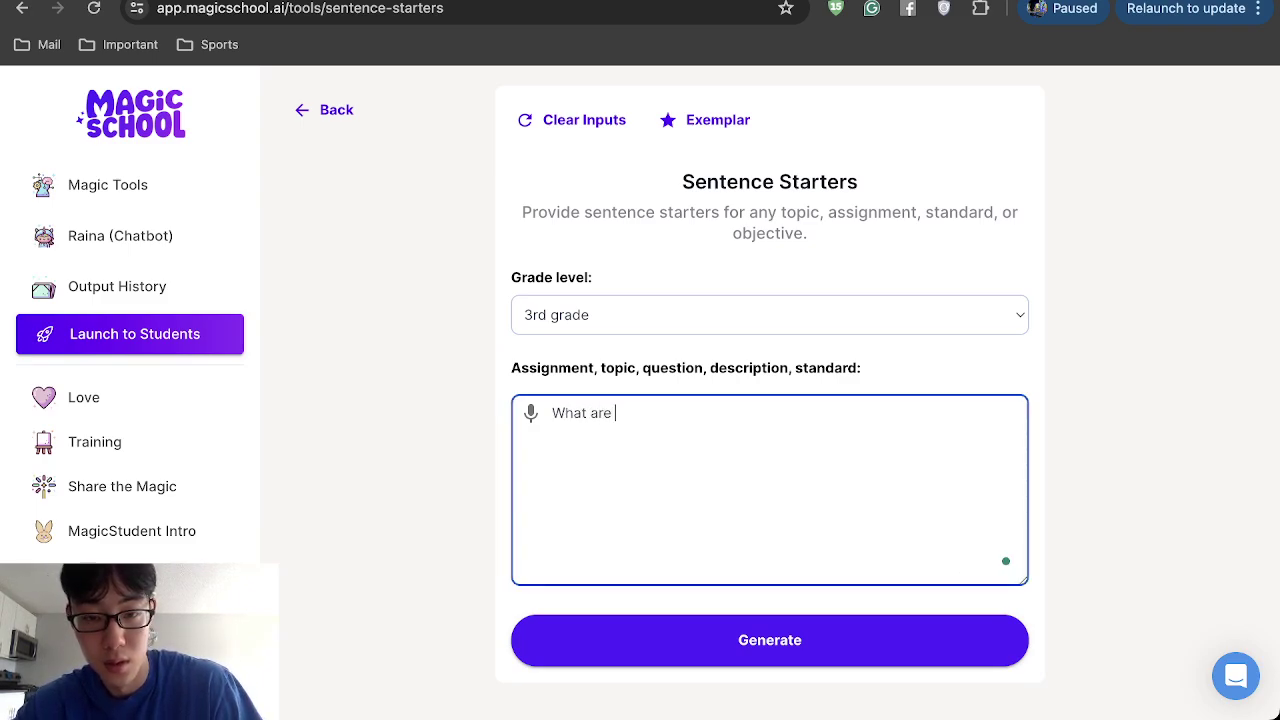
pyautogui.write('phprases')
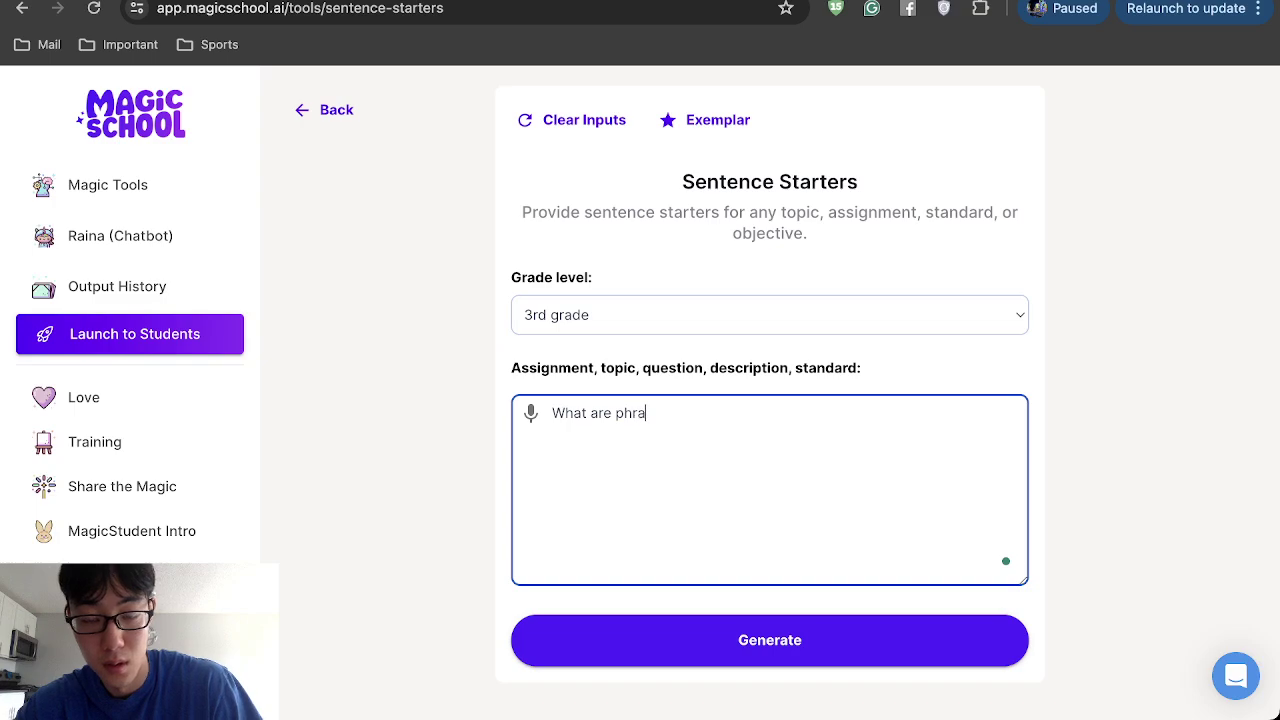
pyautogui.write('es')
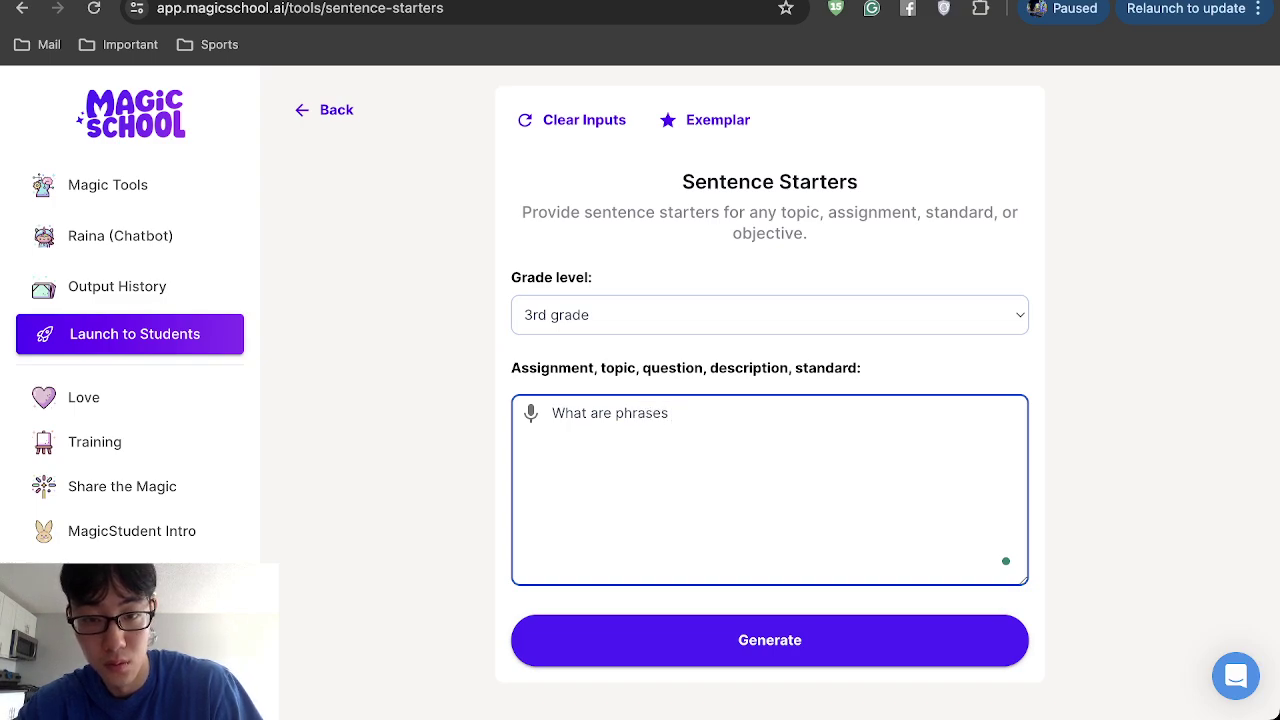
pyautogui.write(' to use for mitosi')
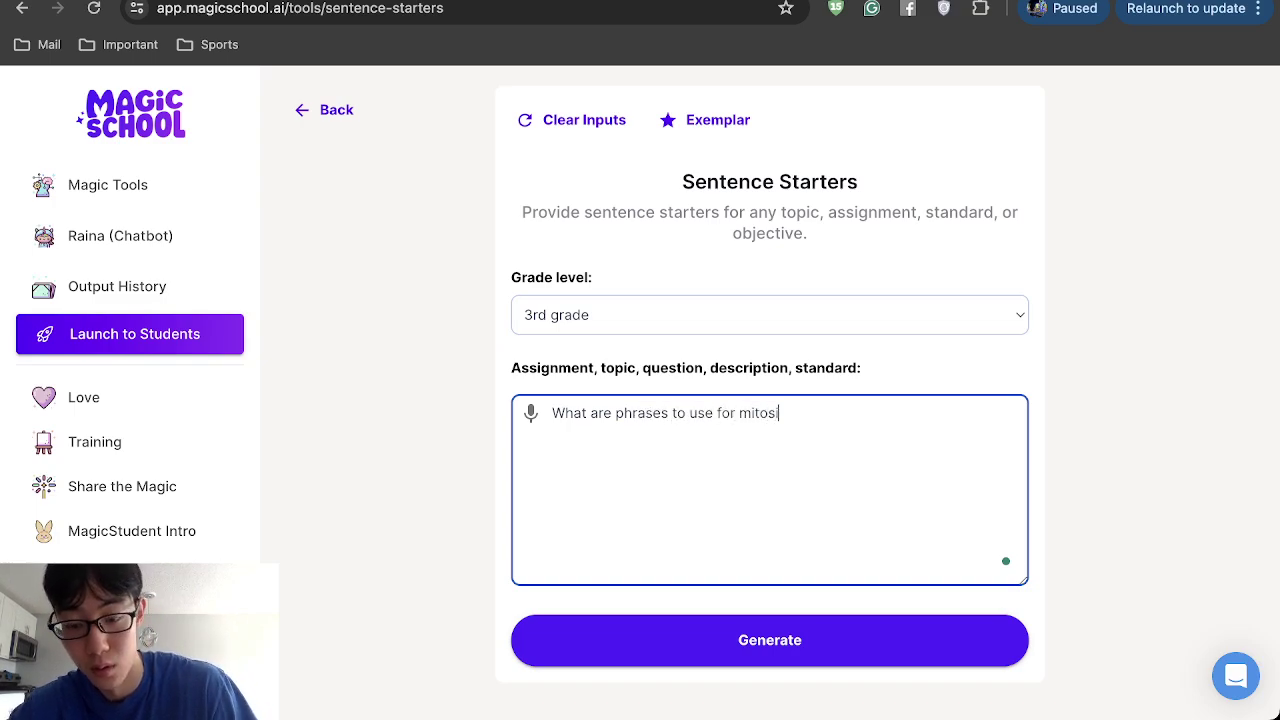
pyautogui.write('s?')
pyautogui.click(814, 643)
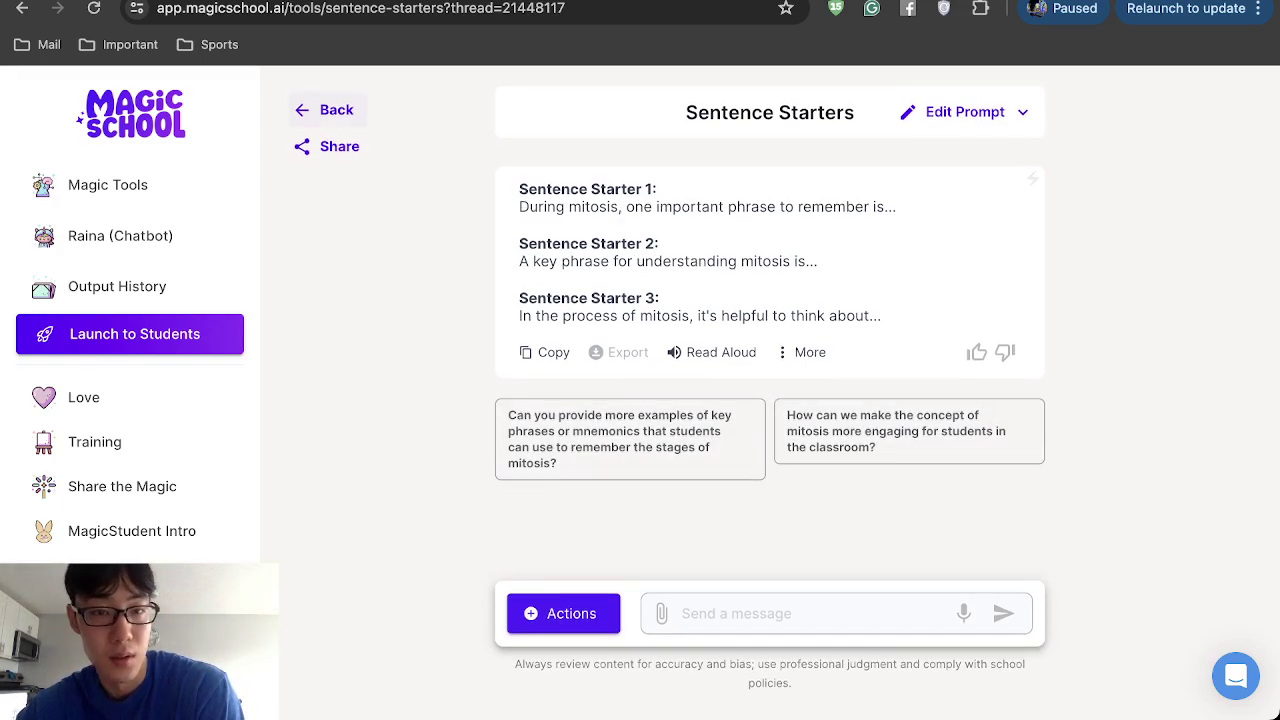
# Go back to the tool list, open Teacher Jokes and generate jokes with the customization "Make it about mystery"
pyautogui.click(328, 110)
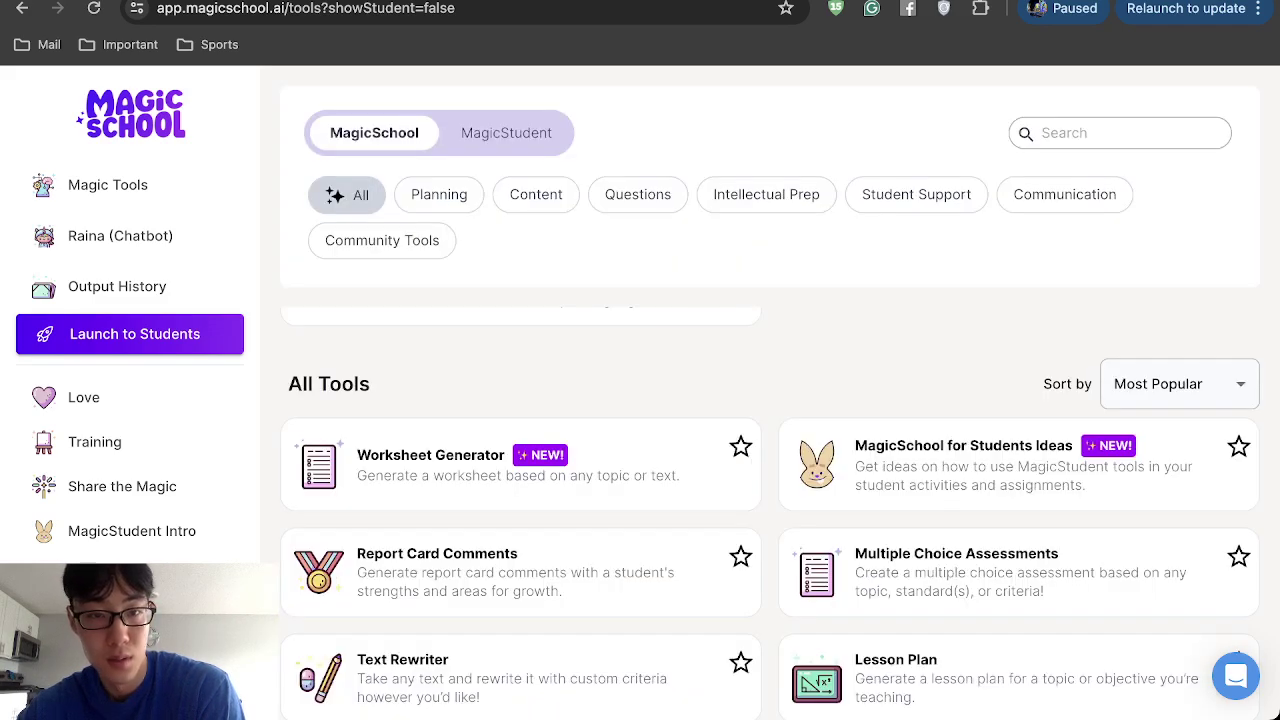
pyautogui.scroll(-6, 770, 510)
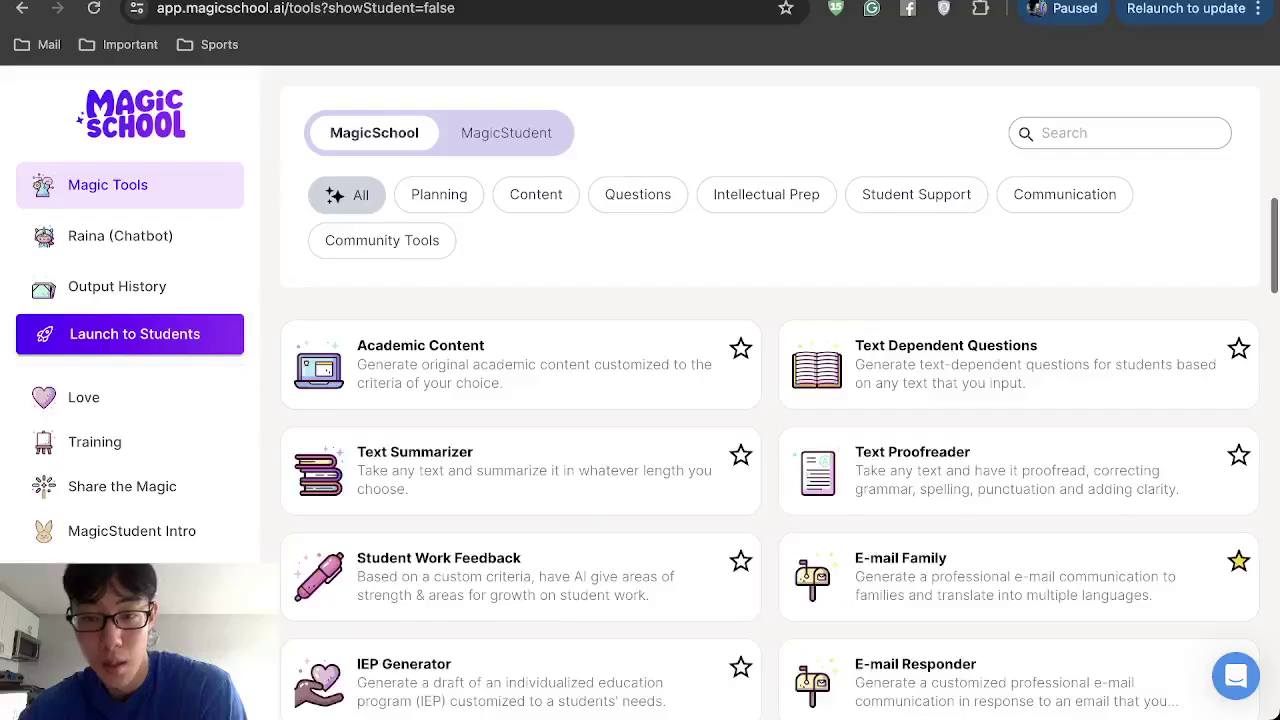
pyautogui.scroll(-5, 520, 390)
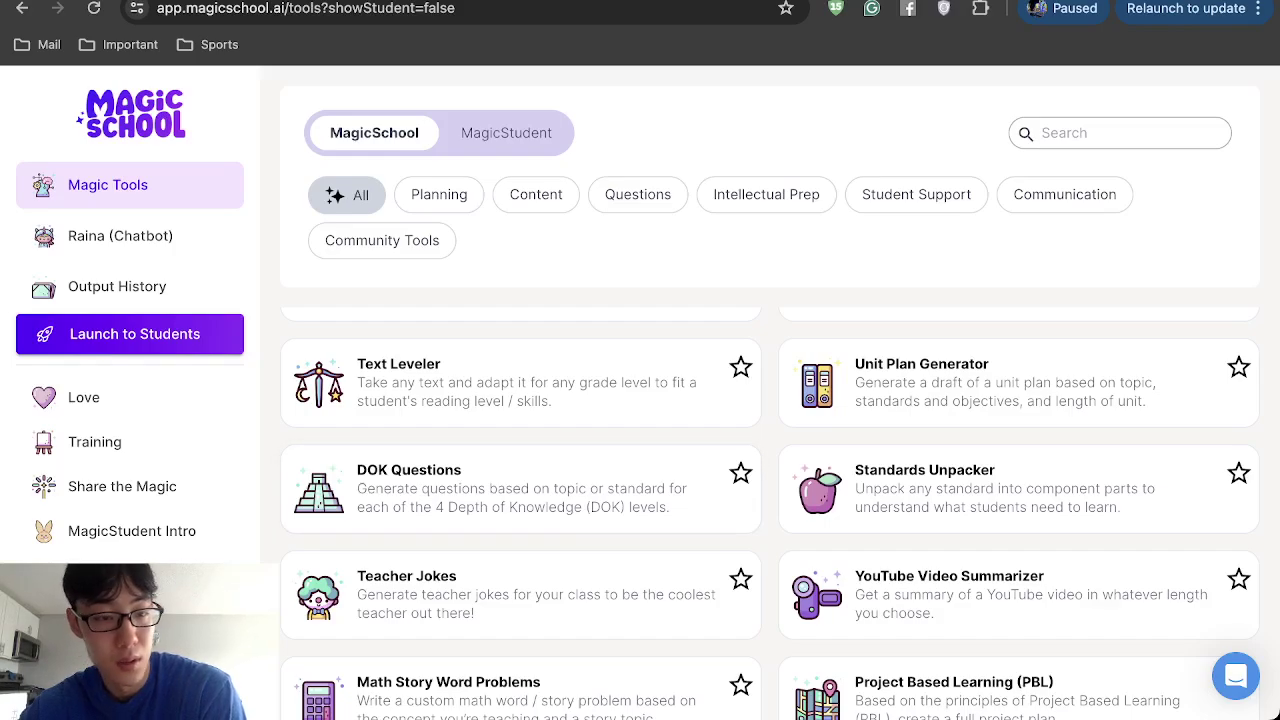
pyautogui.scroll(-1, 520, 490)
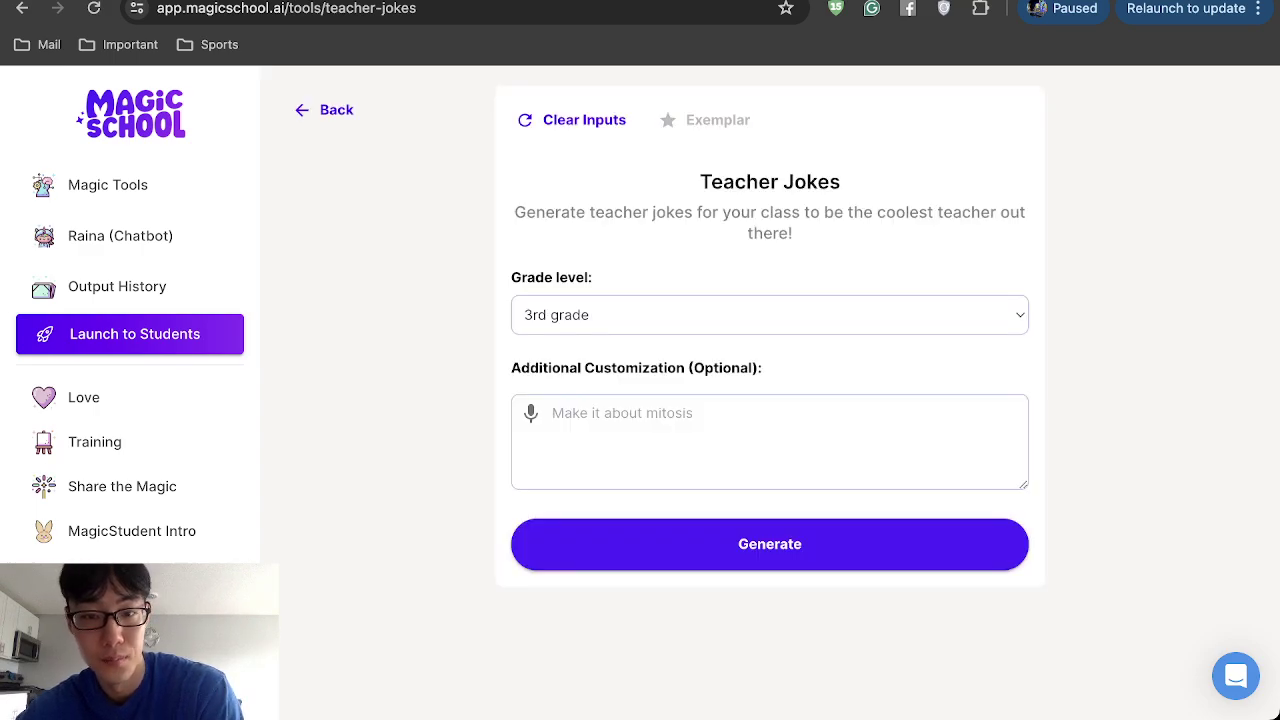
pyautogui.click(552, 413)
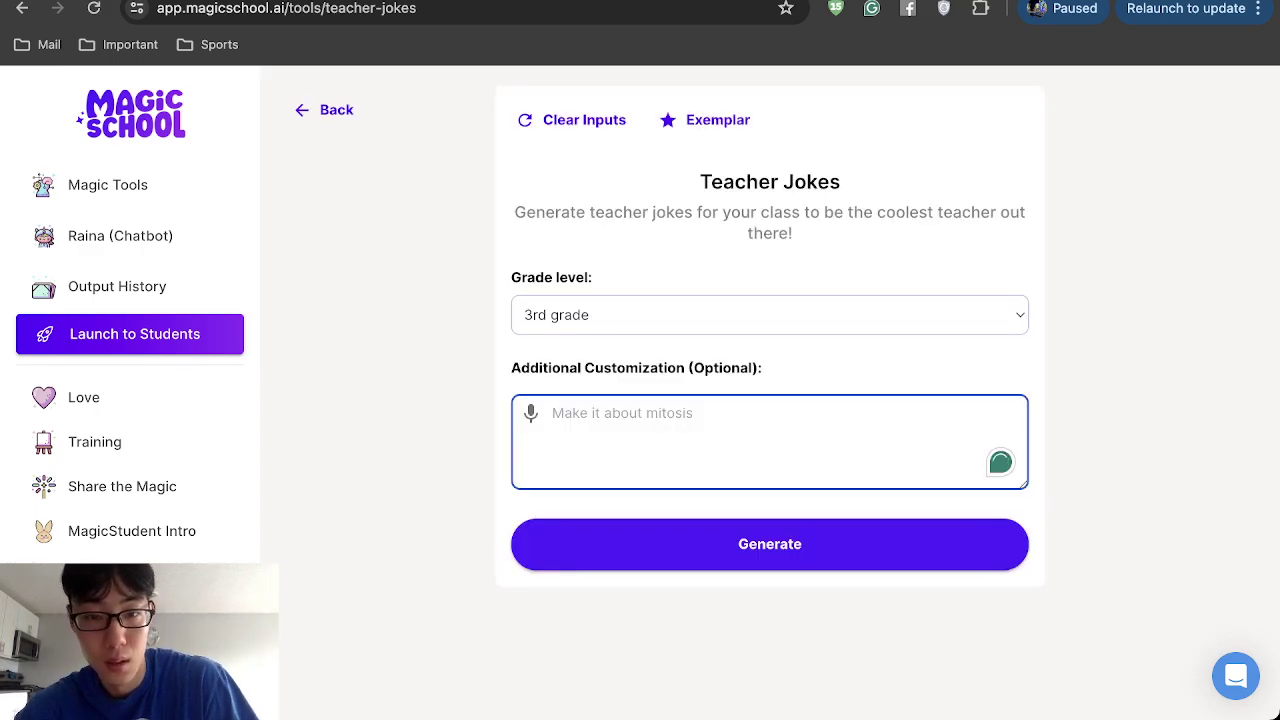
pyautogui.write('Make it about')
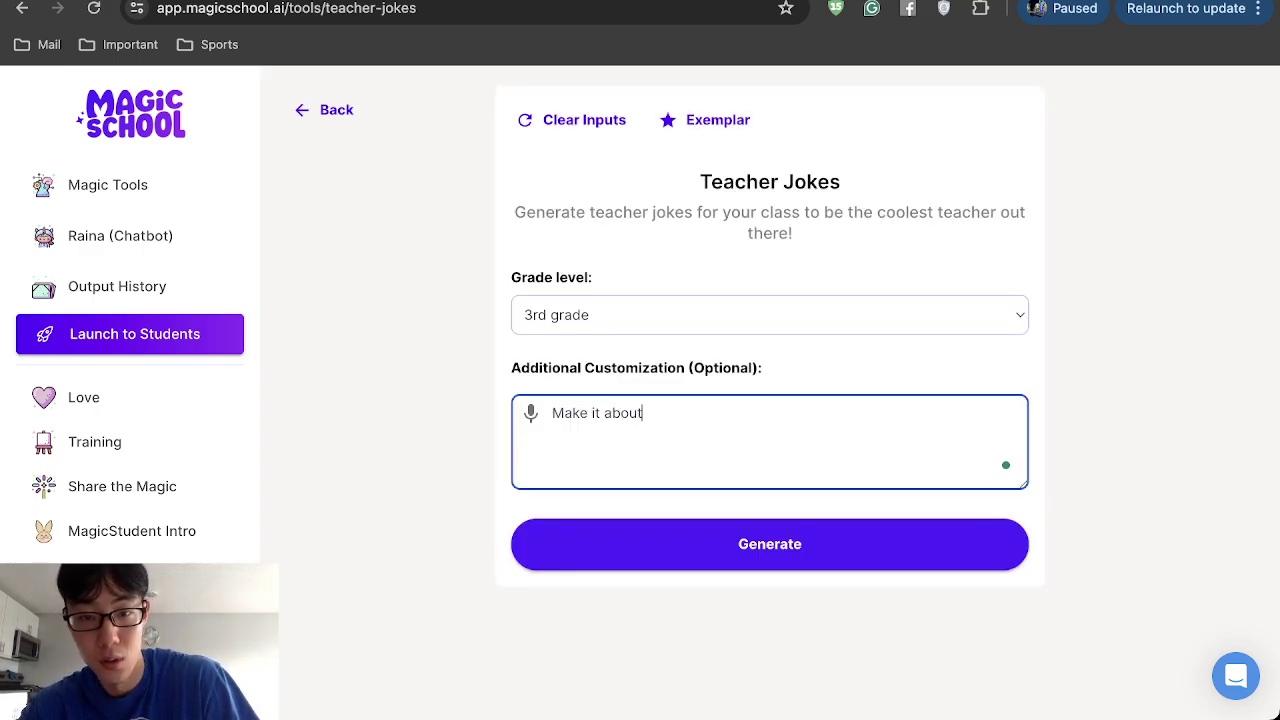
pyautogui.write(' mystery')
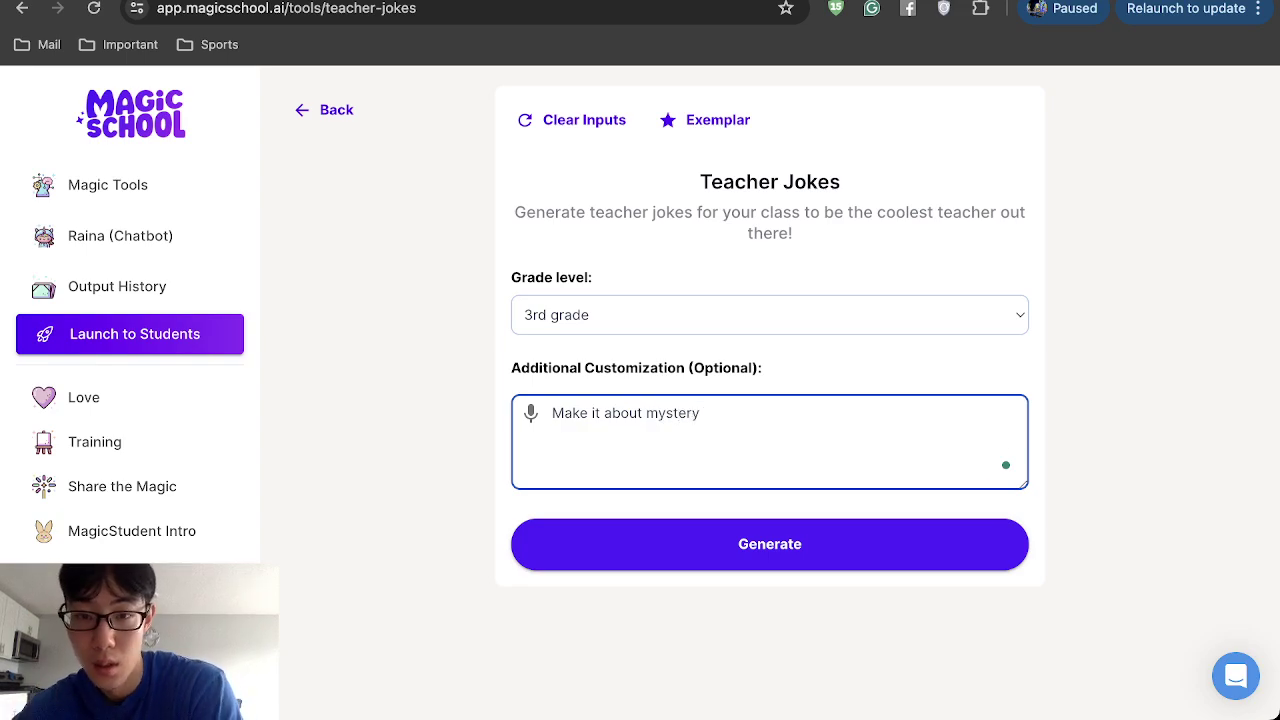
pyautogui.click(765, 544)
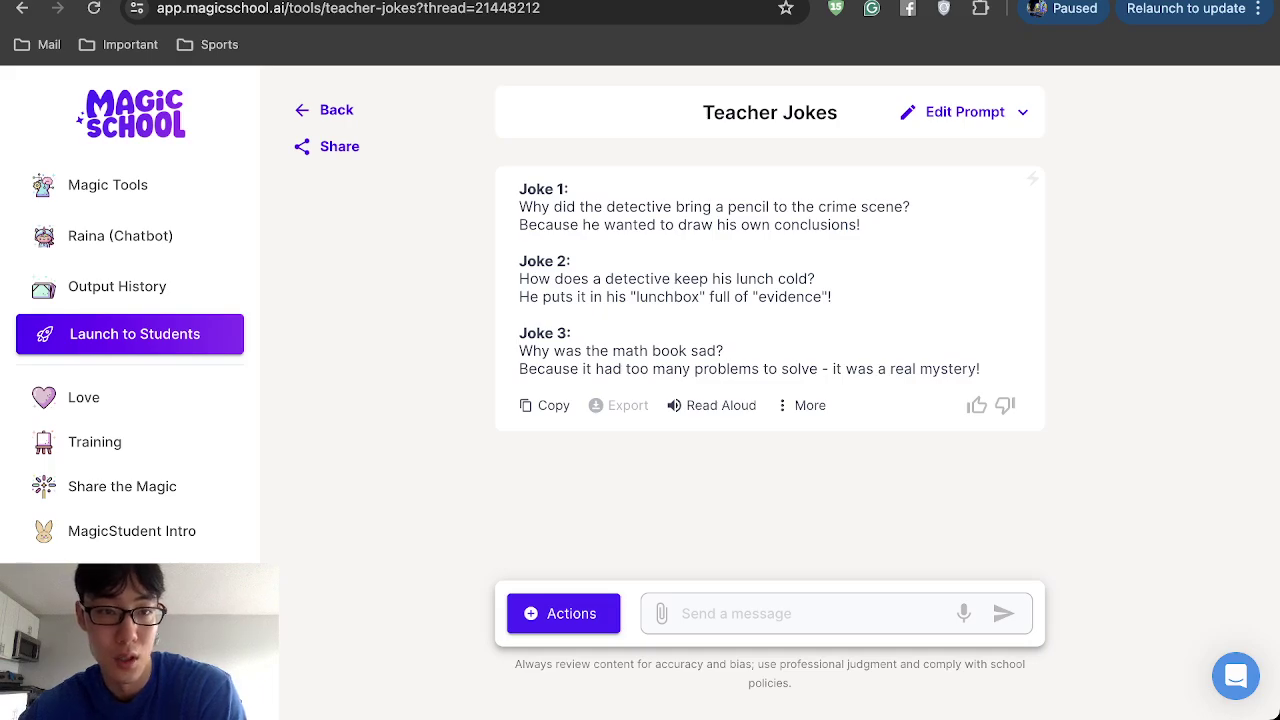
# Return to the tool list and look through the tools down to IEP Generator, Song Generator and Text Translator
pyautogui.click(327, 110)
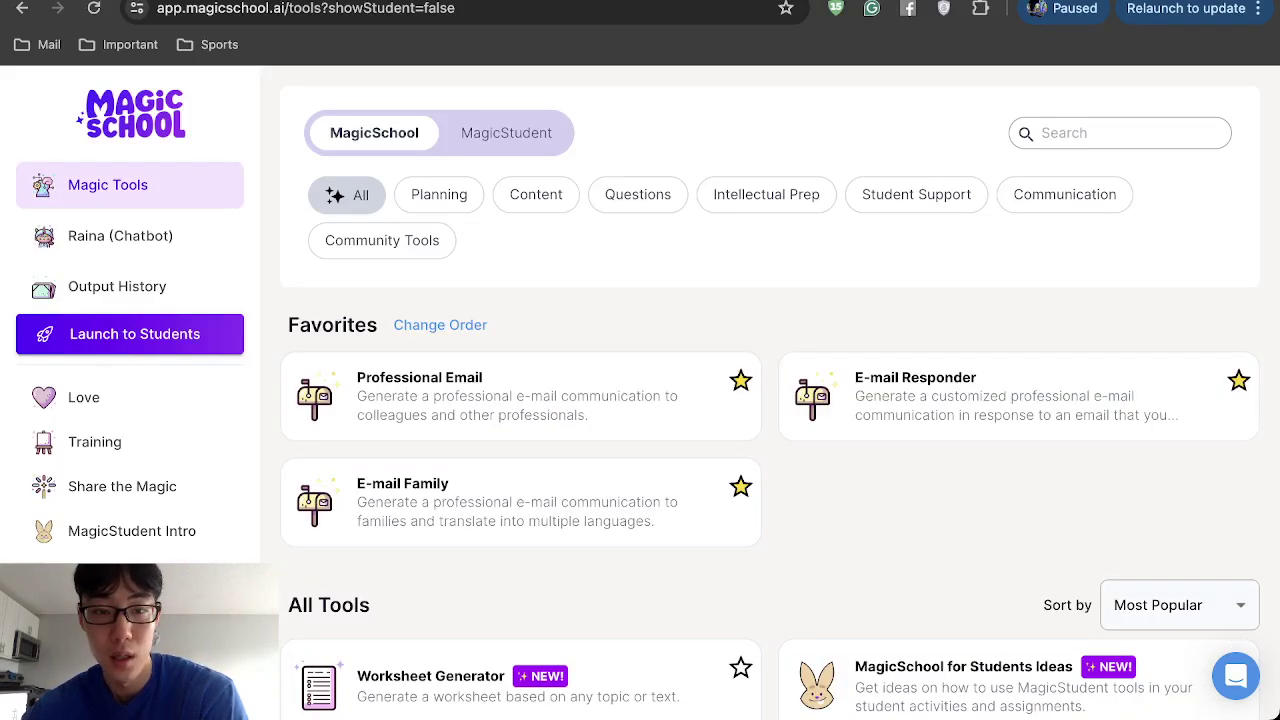
pyautogui.scroll(-5, 520, 430)
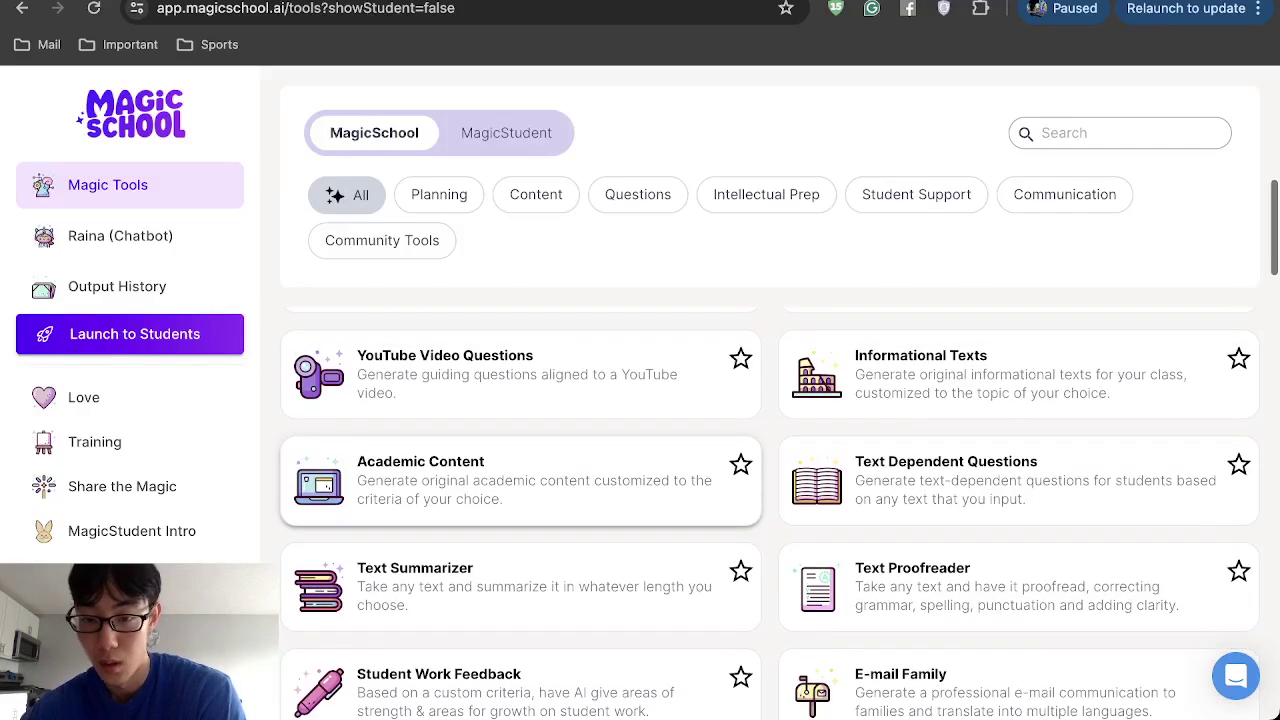
pyautogui.scroll(-3, 520, 440)
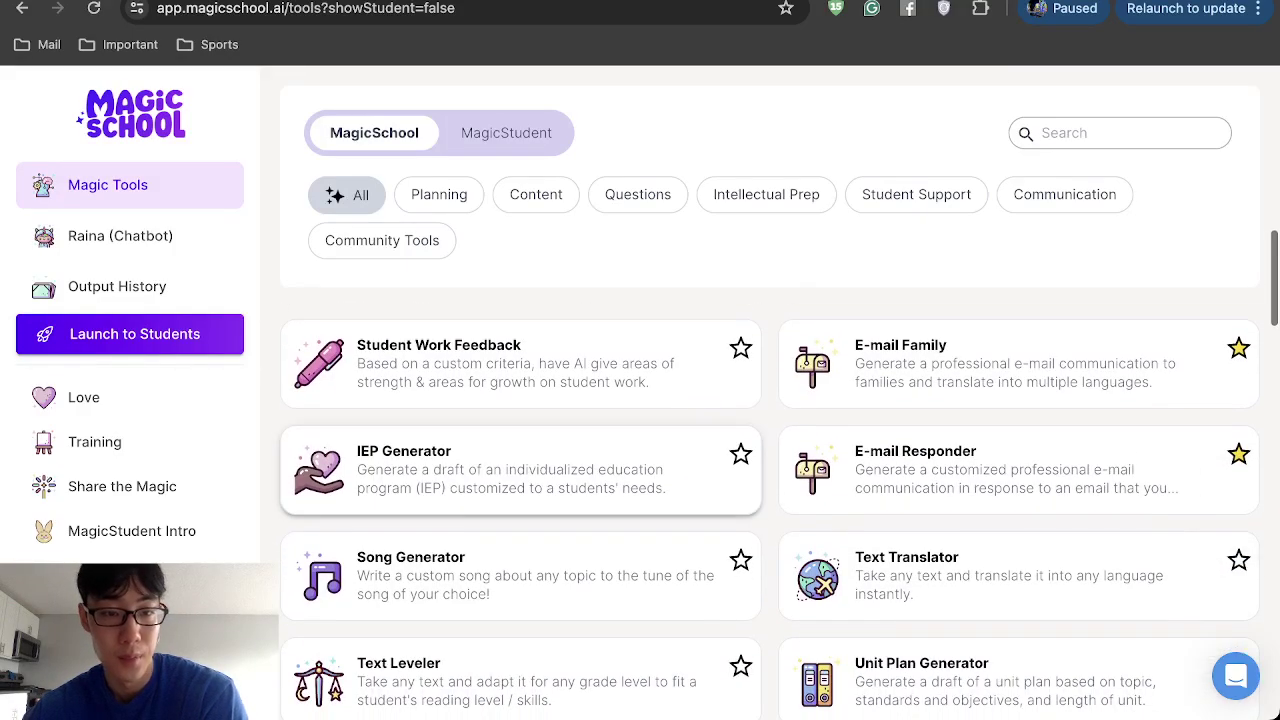